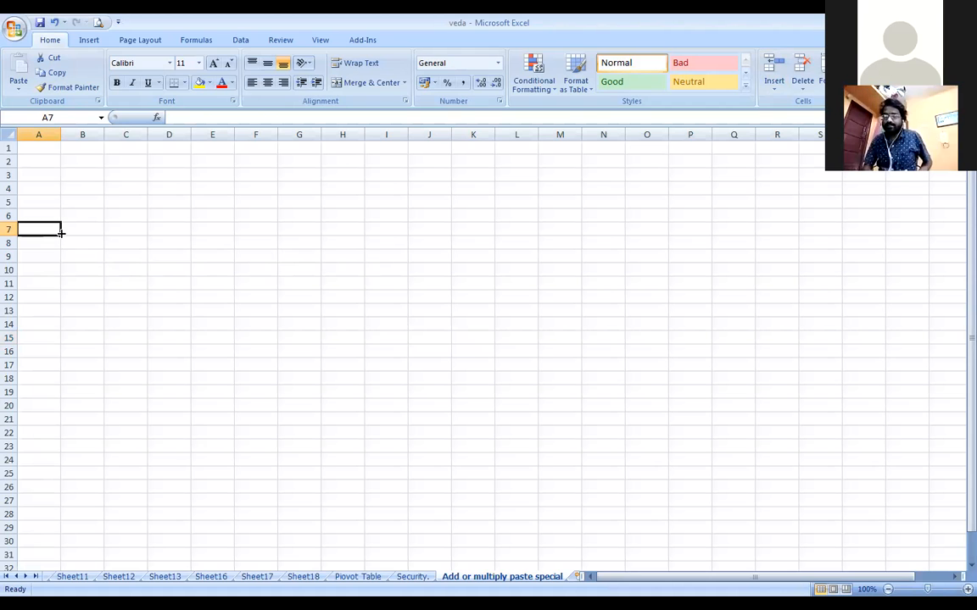
Type the headers 'Name of the student' and 'Marks', then autofit column A to the header
type("Name of the")
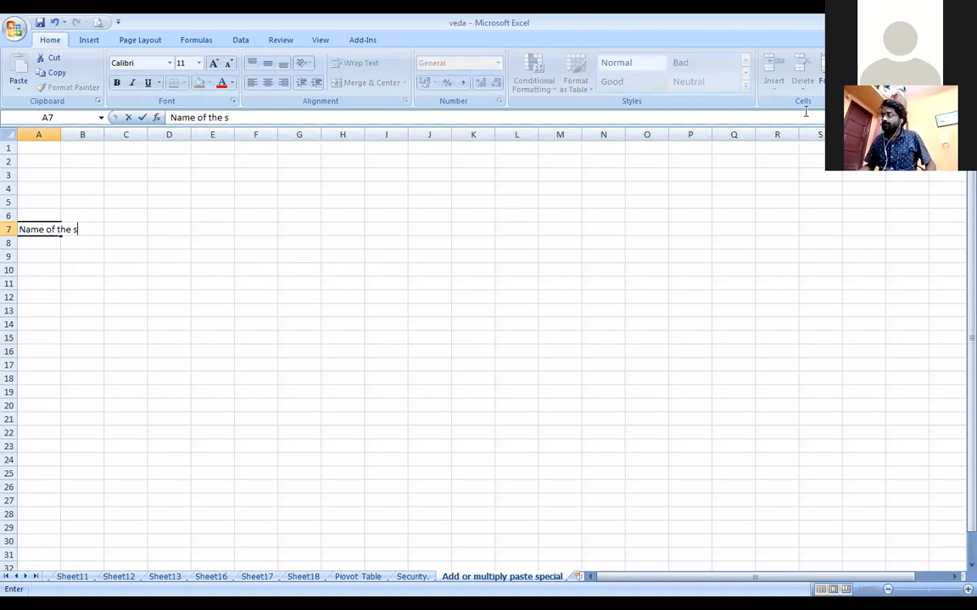
type("s")
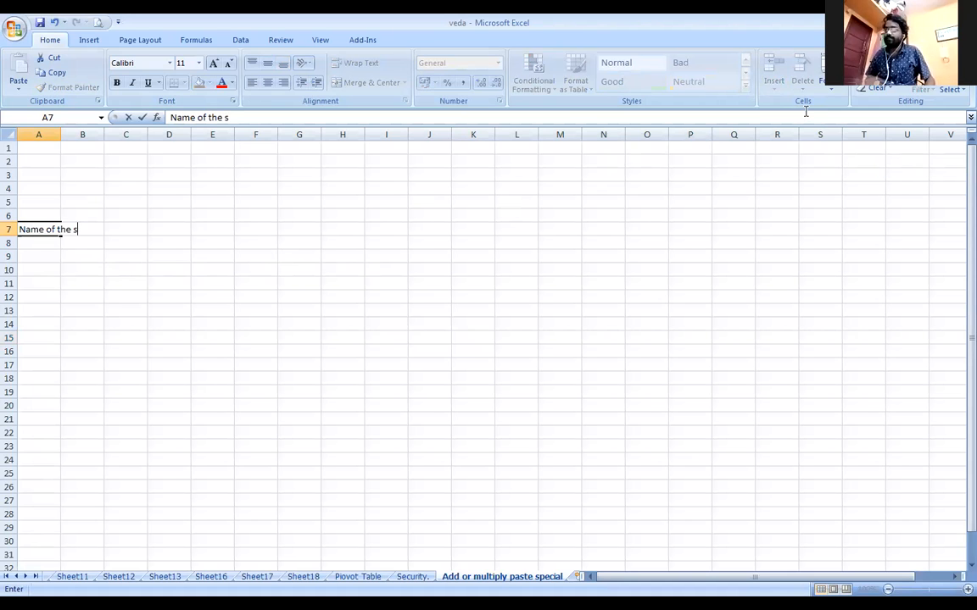
type("tus")
key("BackSpace")
type("dent")
key("Tab")
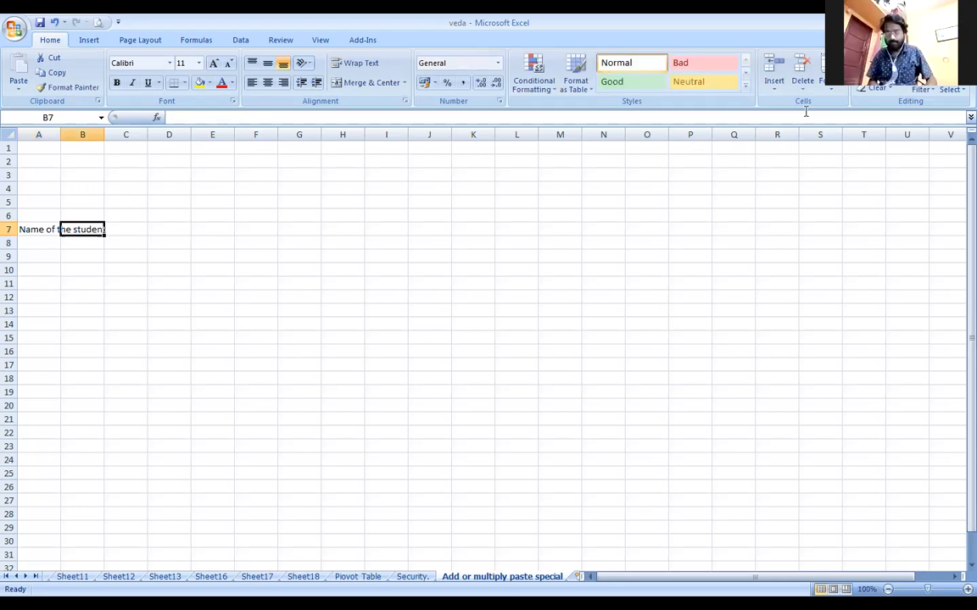
type("Marks")
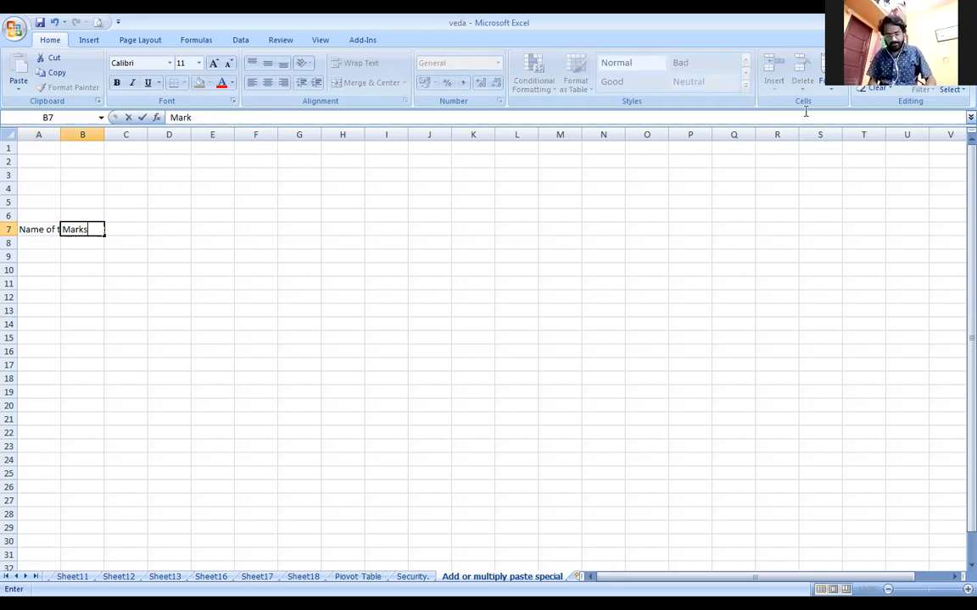
key("Return")
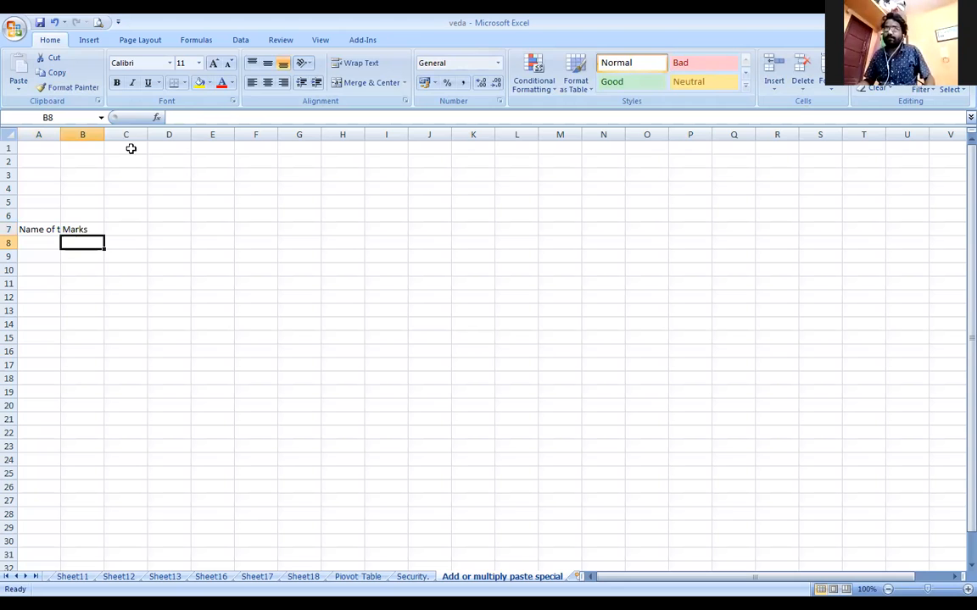
double_click(60, 135)
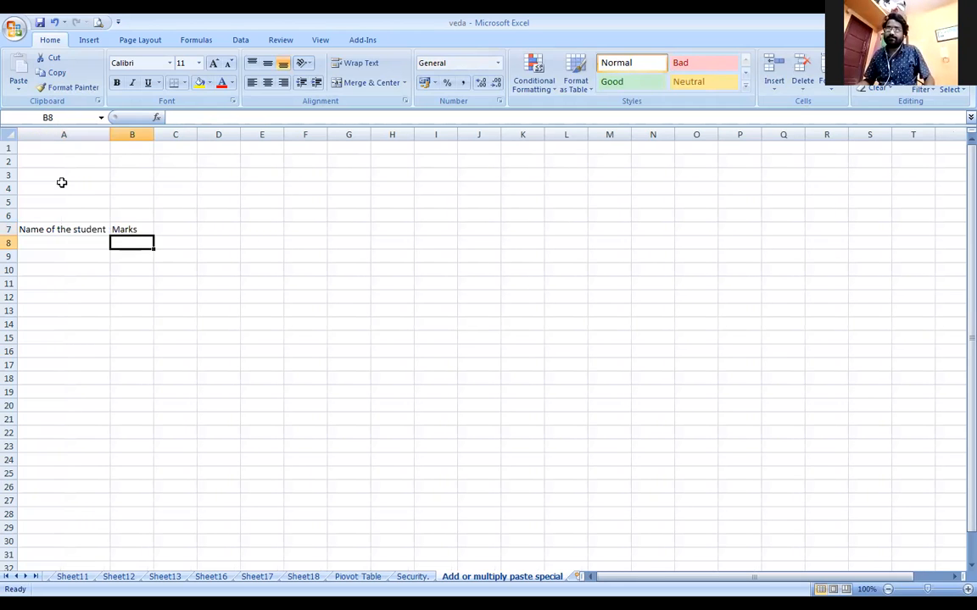
Enter students A, B, C, D and E below the name header
left_click(78, 240)
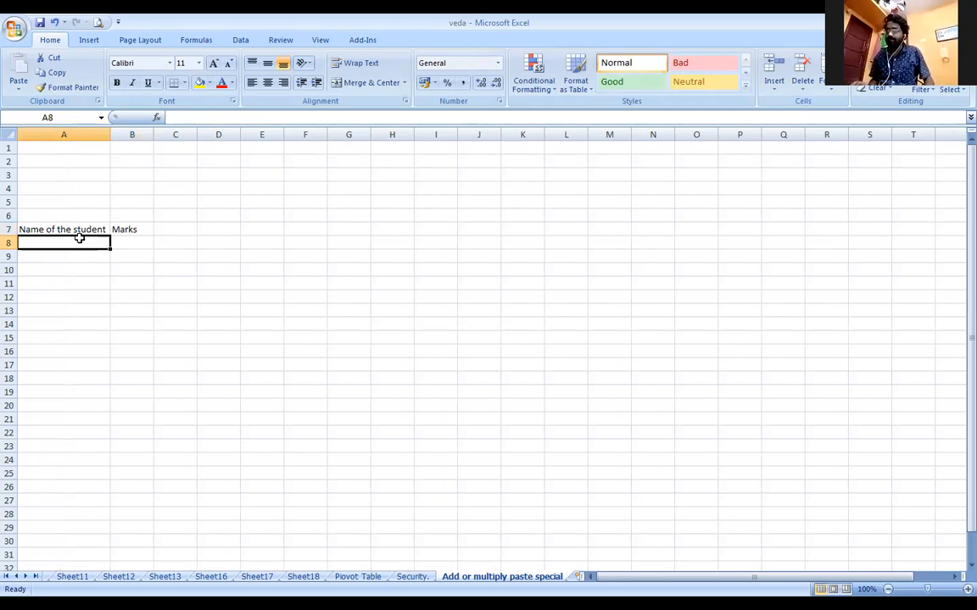
type("A")
key("Return")
type("B")
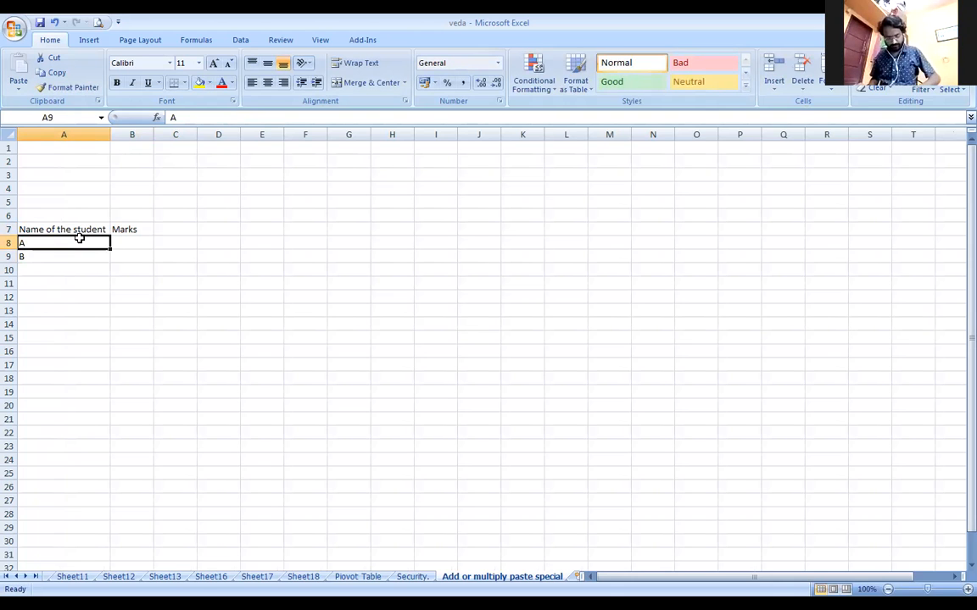
key("Return")
key("Return")
type("C")
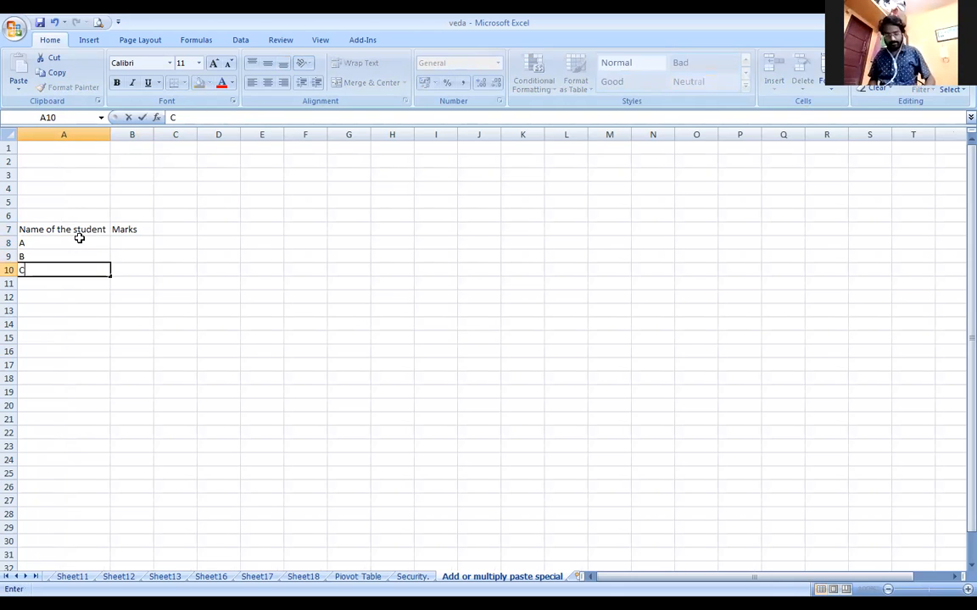
key("Return")
type("S")
key("ctrl+Return")
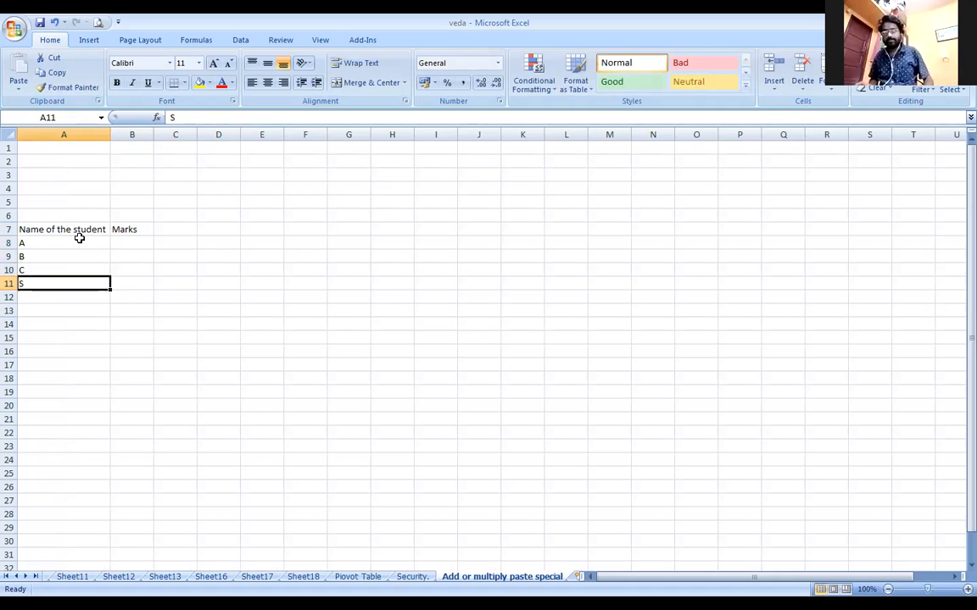
type("D")
key("Return")
type("E")
key("Tab")
key("Up")
key("Up")
key("Up")
key("Up")
Enter marks 100, 120, 125, 130 and 135 beside the students
type("100")
key("Return")
type("120")
key("Return")
type("125")
key("Return")
type("130")
key("Return")
type("1")
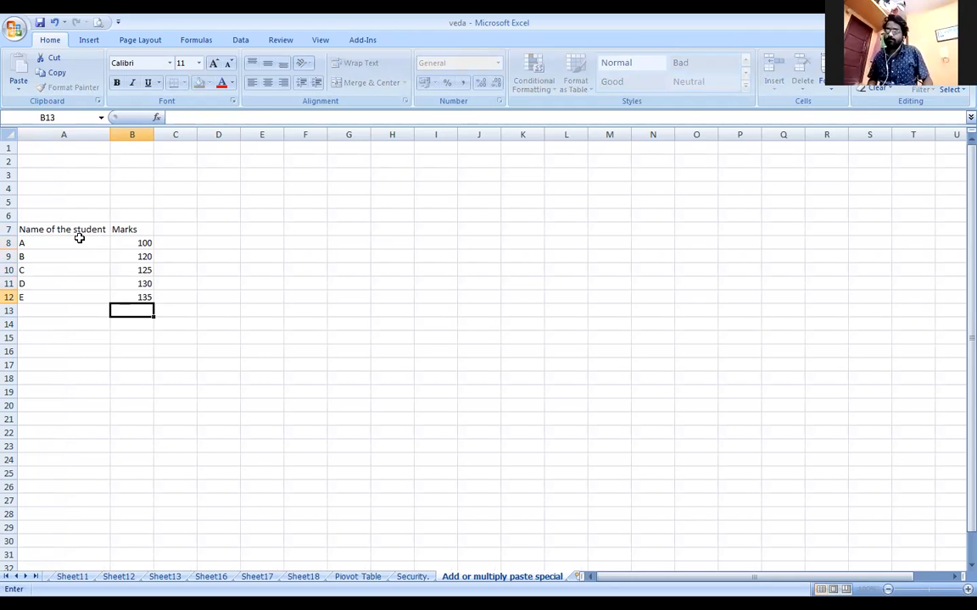
type("35")
key("Return")
key("Up")
key("Up")
key("Up")
key("Up")
key("Up")
Select the table A7:B12 and center its contents
key("Left")
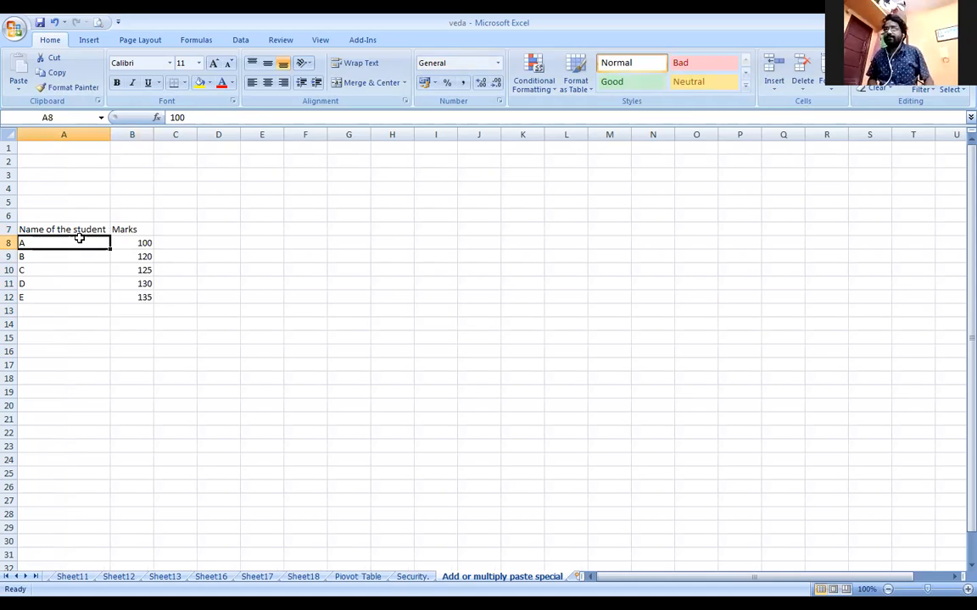
key("Up")
key("shift+Down")
key("shift+Down")
key("shift+Down")
key("shift+Down")
key("shift+Down")
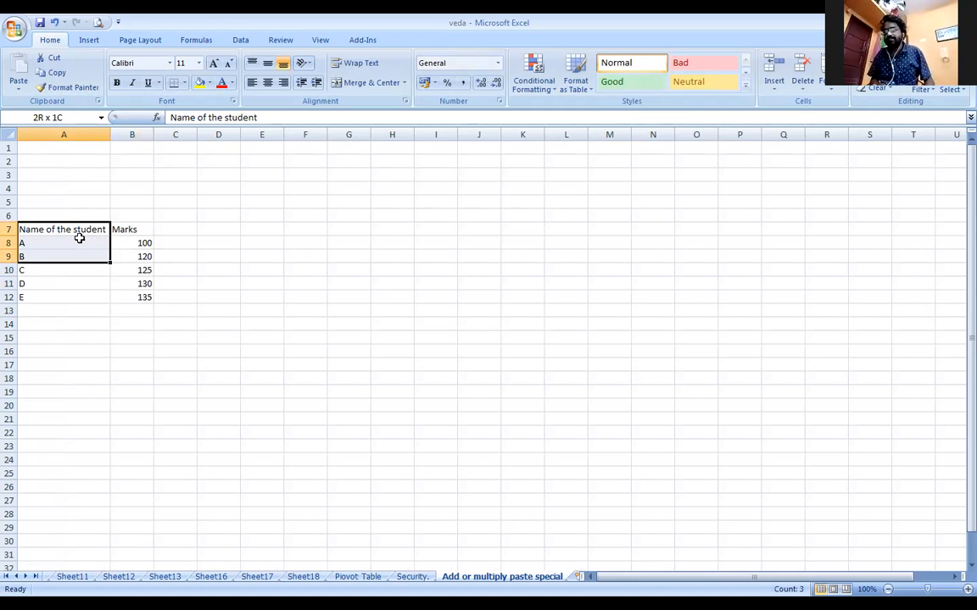
key("shift+Right")
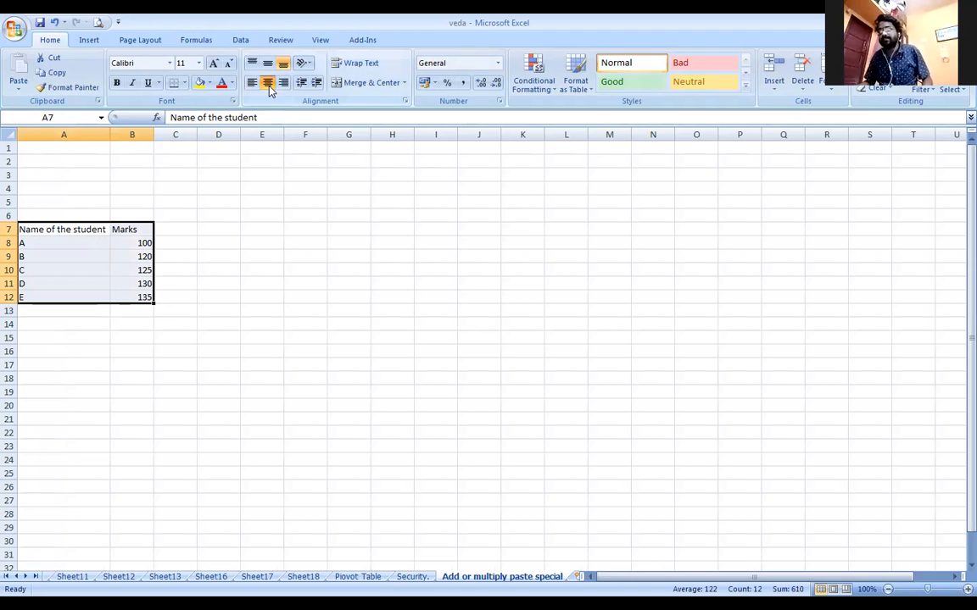
left_click(267, 82)
Rename the Marks header to 'Total Marks' and widen column B to fit it
double_click(112, 230)
double_click(121, 229)
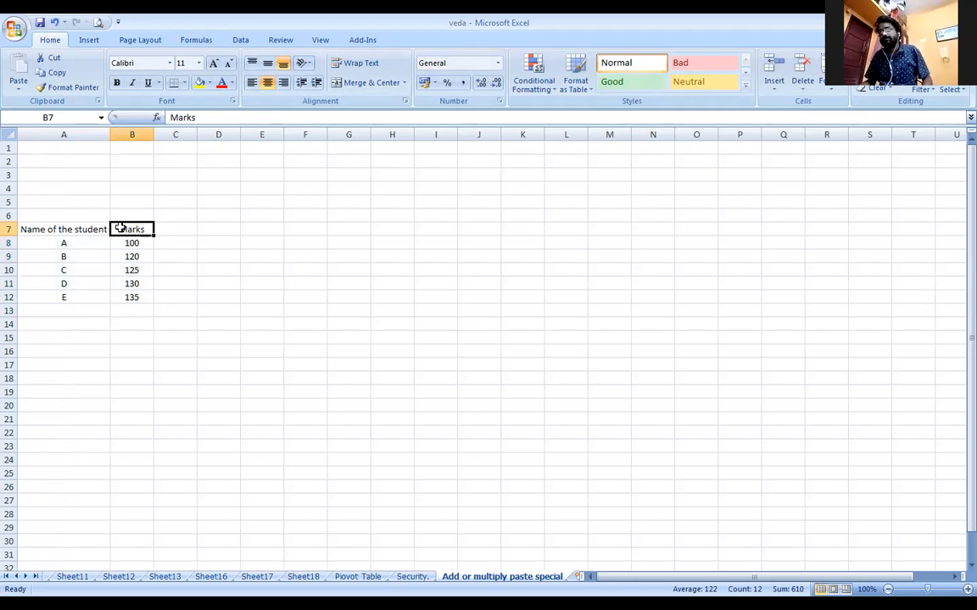
double_click(127, 237)
type("Ttoal")
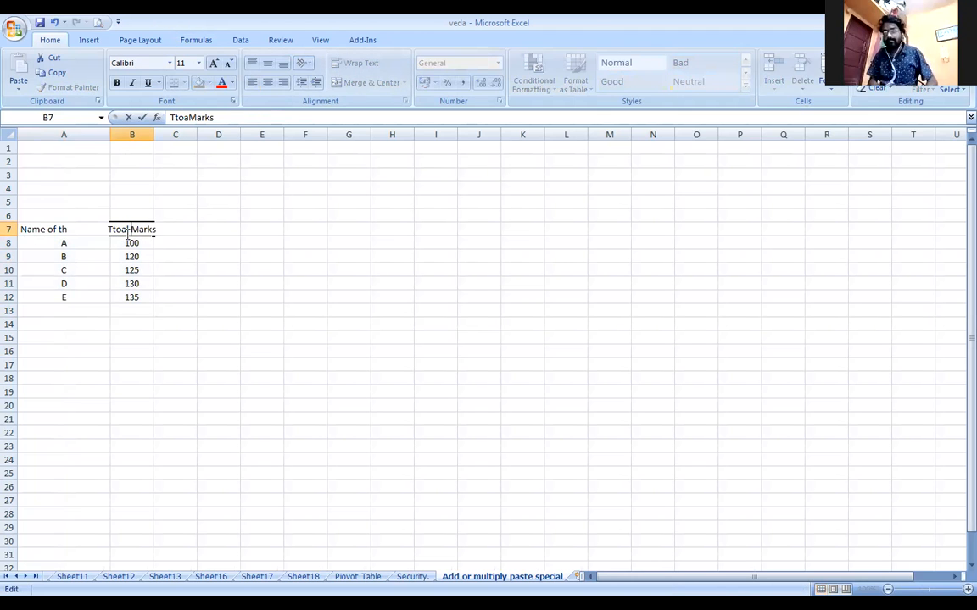
key("Delete")
key("Right")
type("t")
key("Return")
left_click_drag(154, 135, 163, 135)
left_click(193, 268)
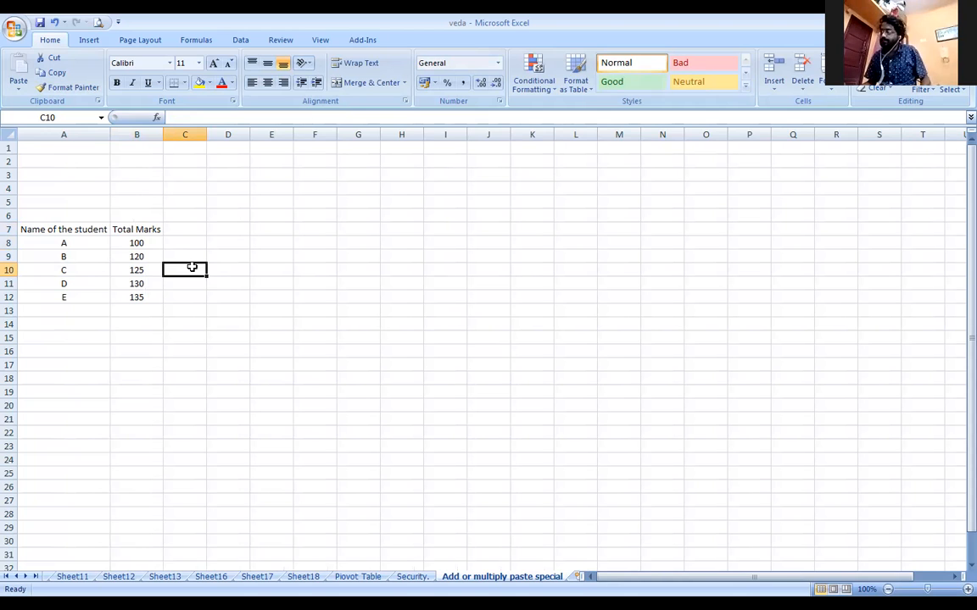
Enter a plus-20 formula on student A's mark in column C and fill it down to row 12
left_click(186, 243)
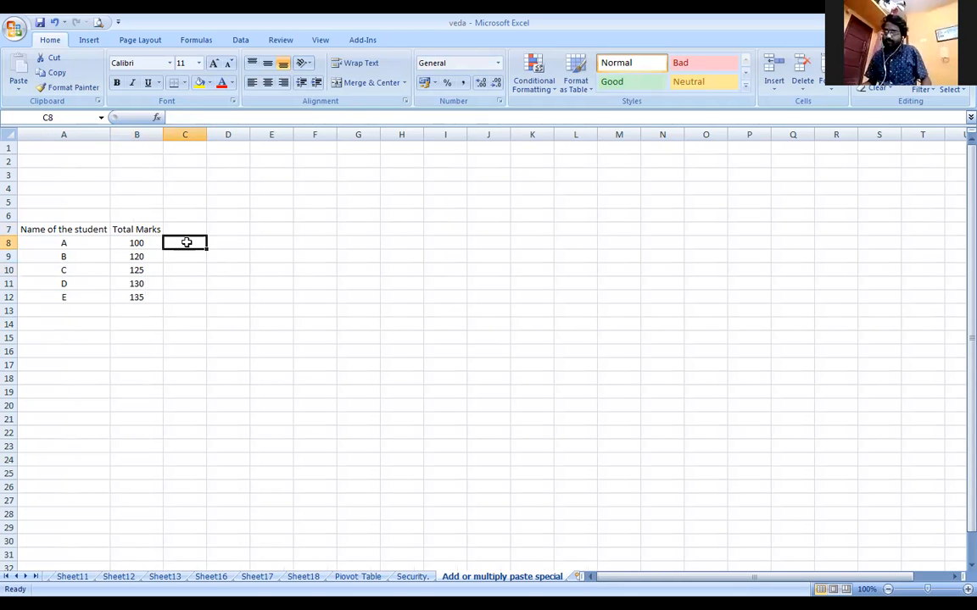
type("=")
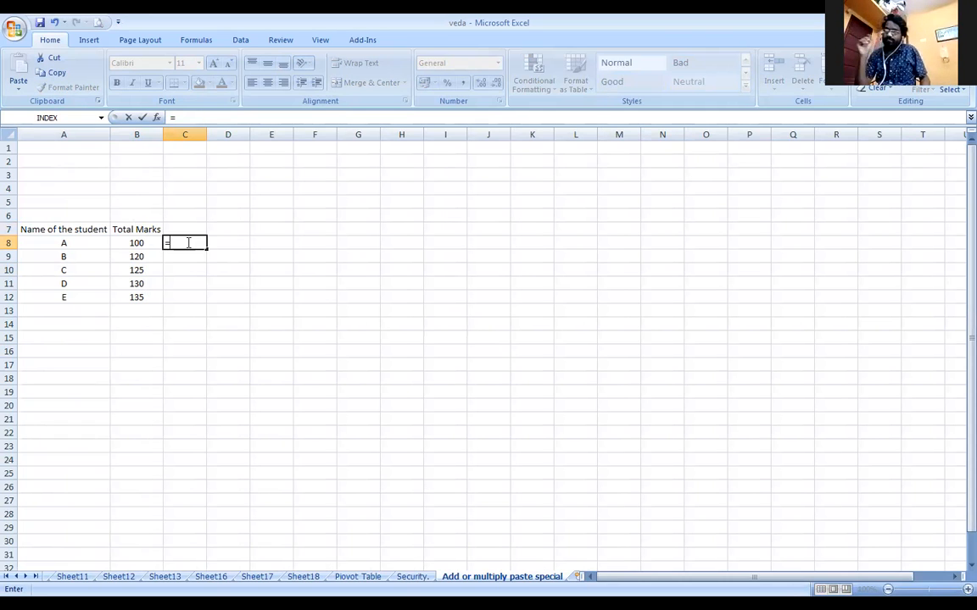
left_click(143, 243)
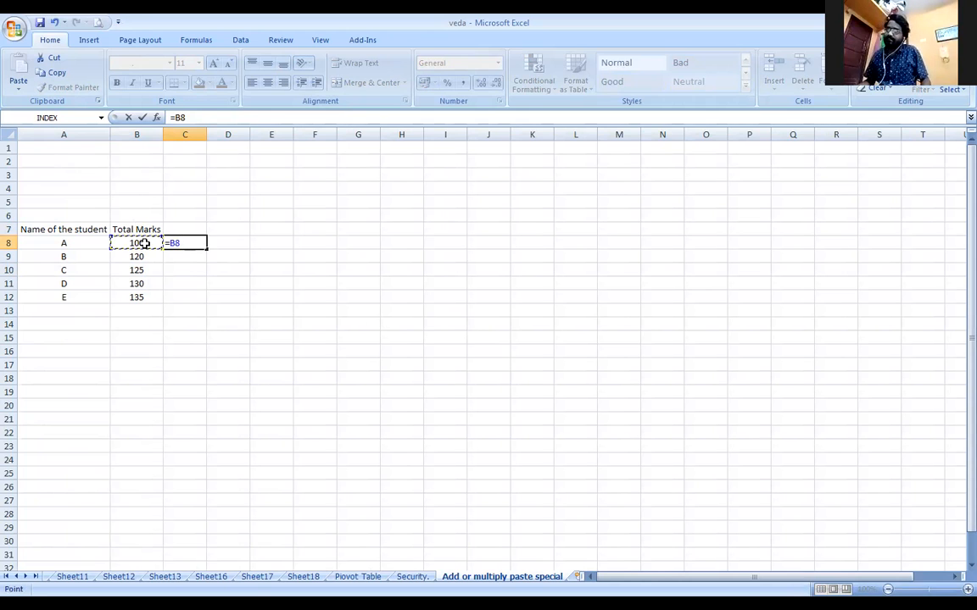
type("+20")
key("Return")
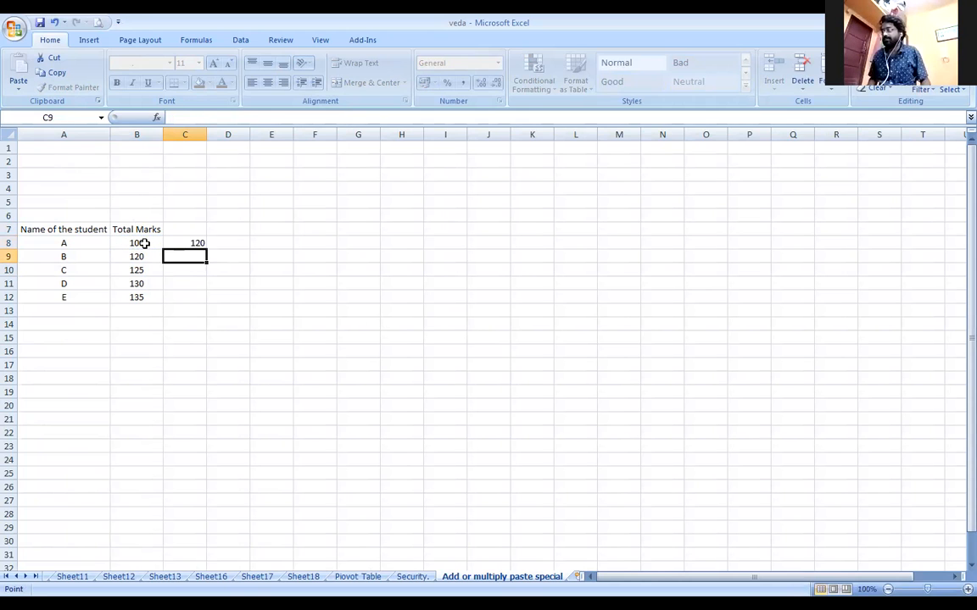
left_click(193, 244)
left_click_drag(206, 250, 207, 304)
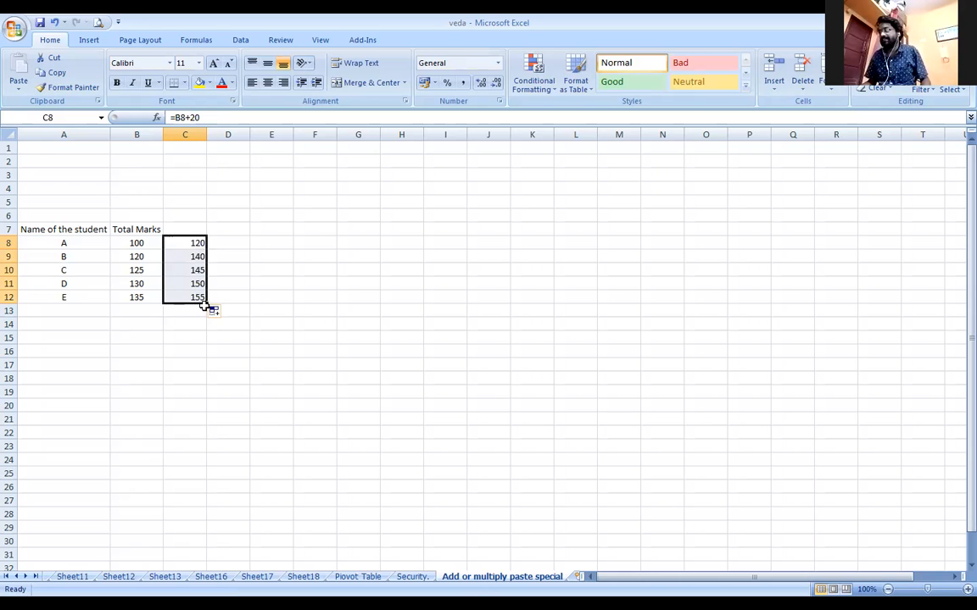
scroll(333, 344, "up", 3)
scroll(333, 344, "up", 2)
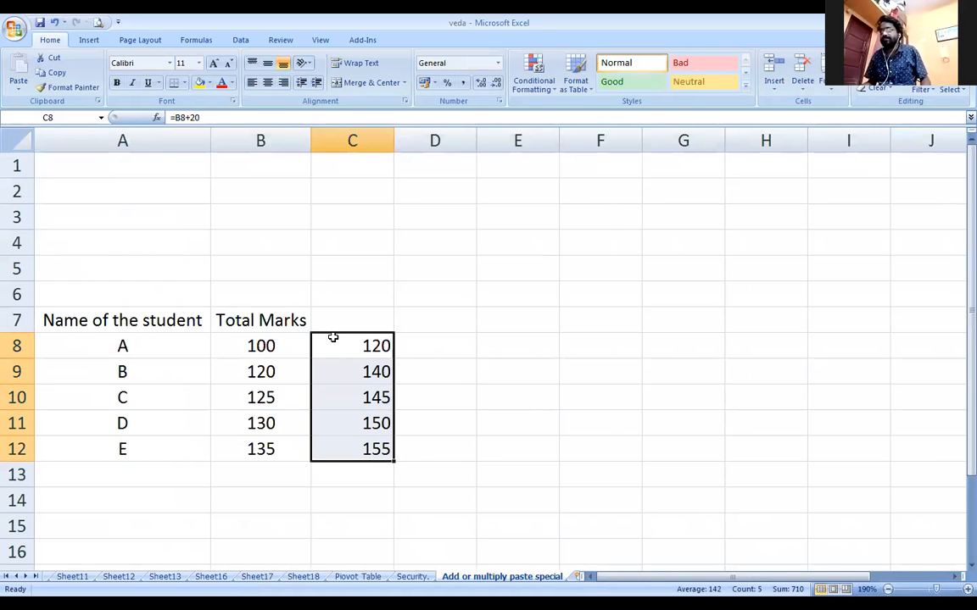
scroll(332, 337, "down", 2)
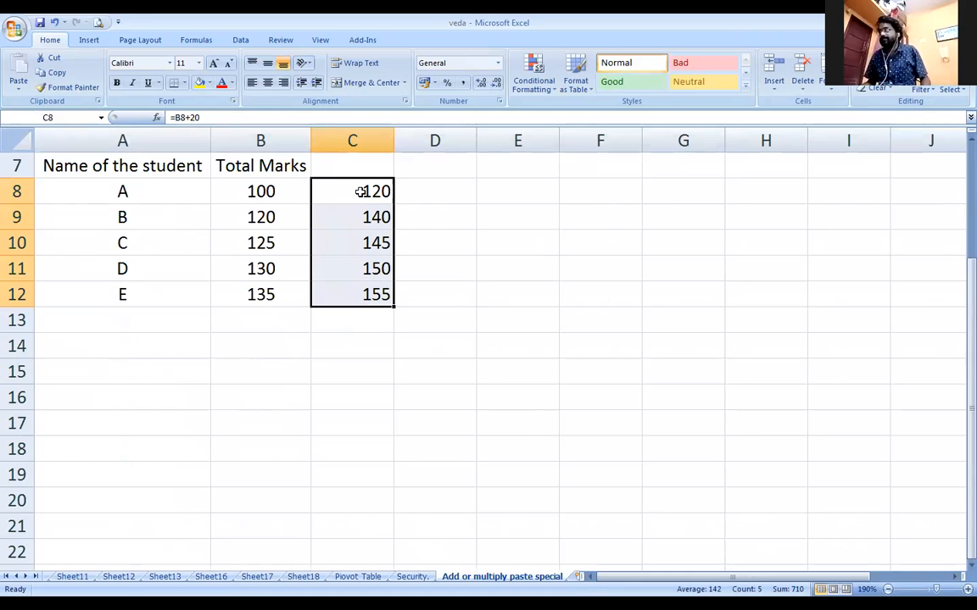
left_click_drag(359, 191, 371, 291)
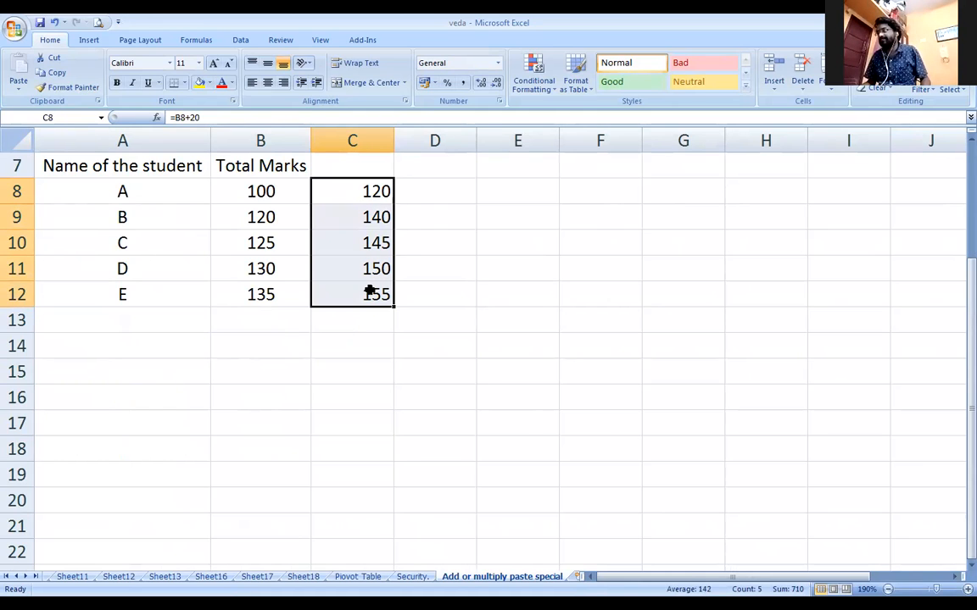
Add a matching =B8+20 formula down column D, then clear columns C and D
left_click(430, 193)
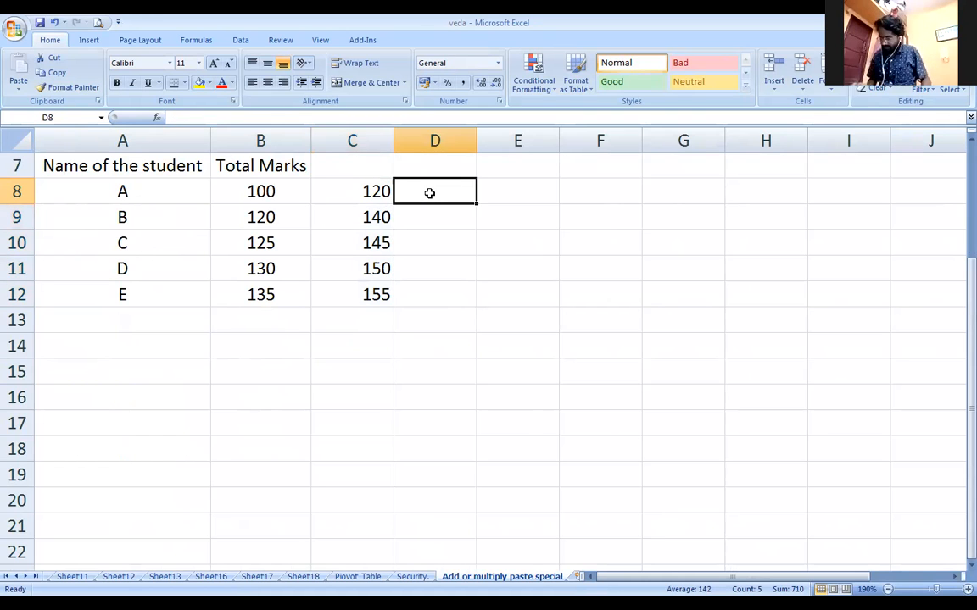
type("=")
left_click(269, 191)
type("+20")
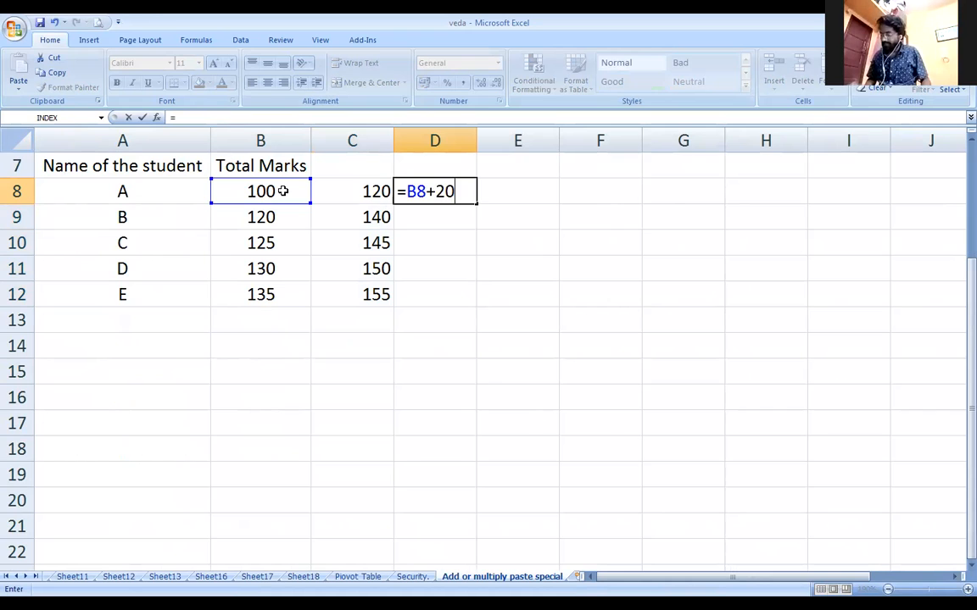
key("Return")
left_click(430, 190)
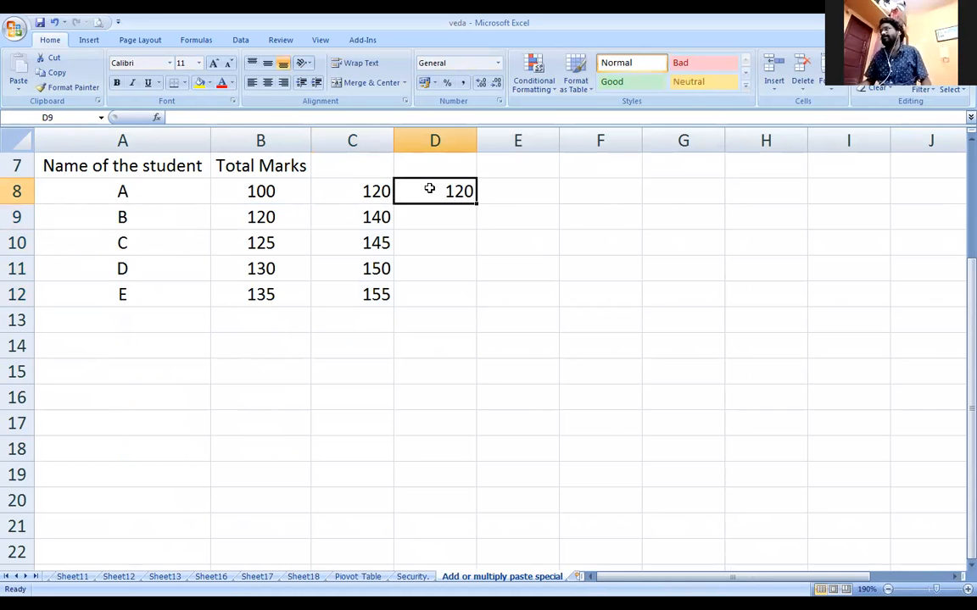
double_click(475, 205)
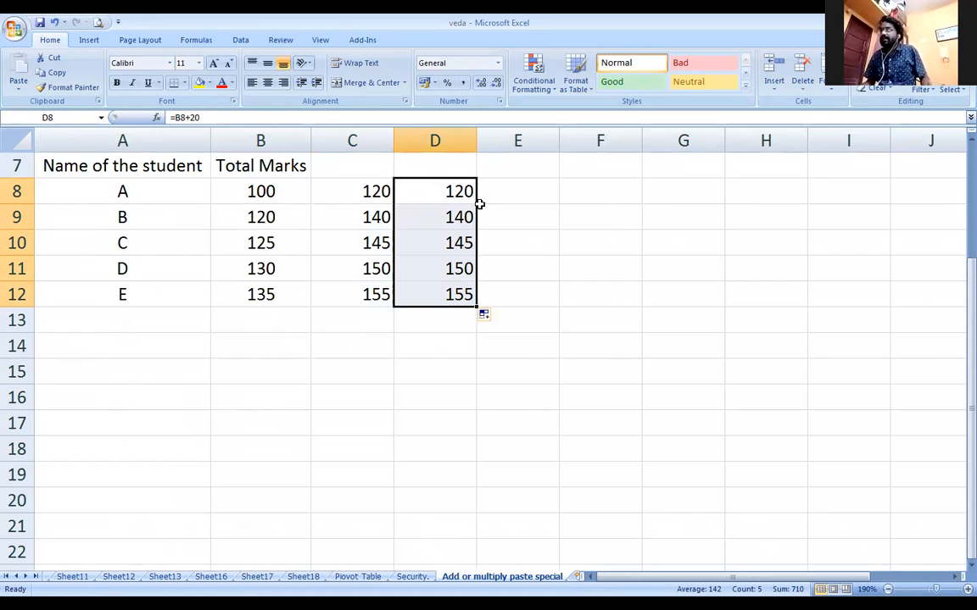
left_click_drag(365, 190, 425, 294)
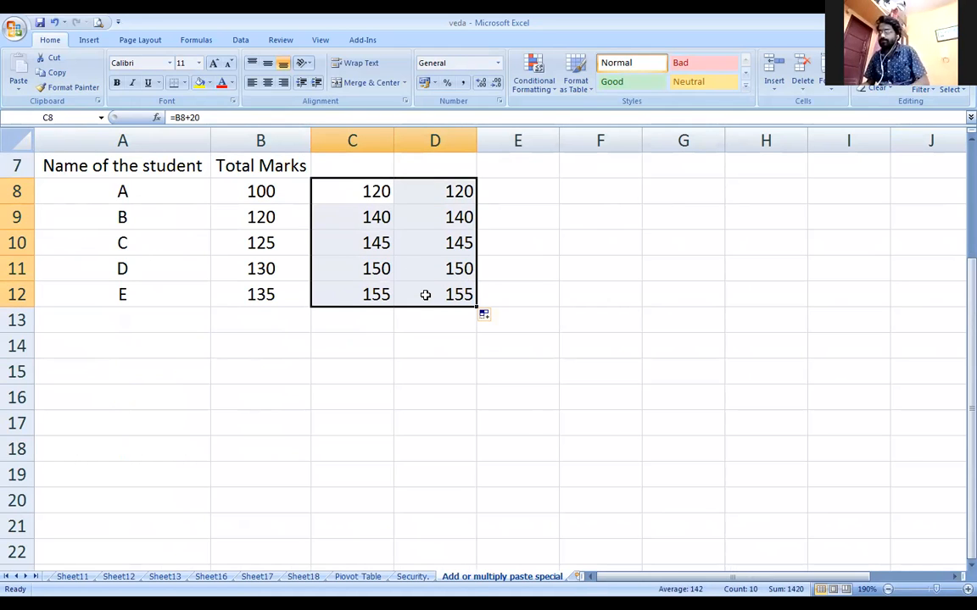
key("Delete")
Type 20 in cell C10 and copy it
left_click(381, 240)
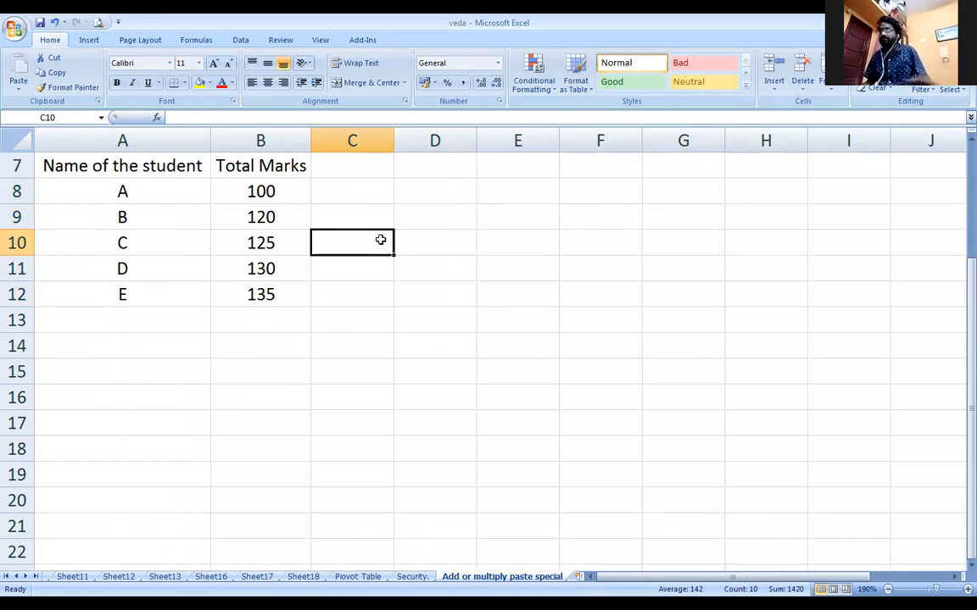
type("20")
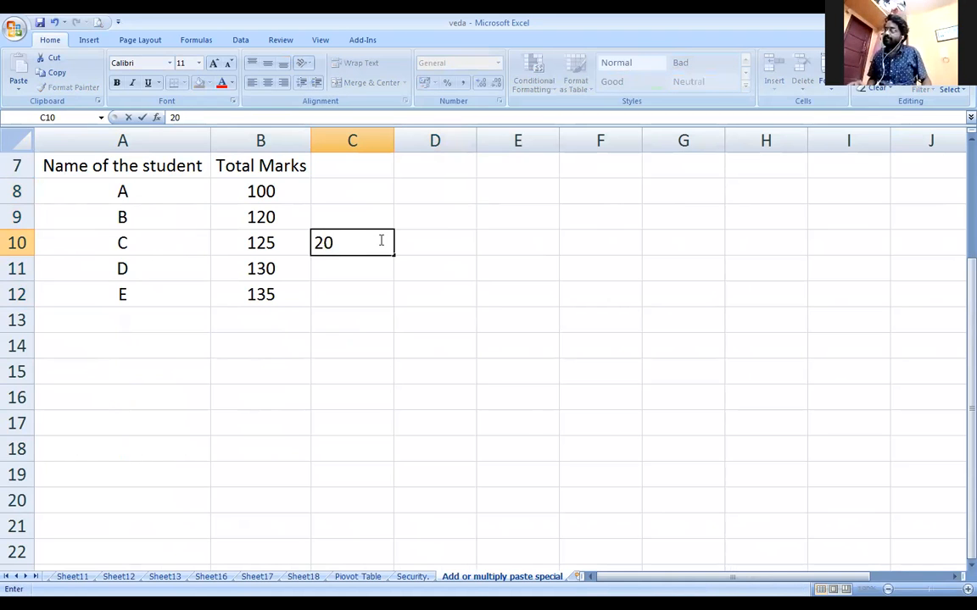
key("Return")
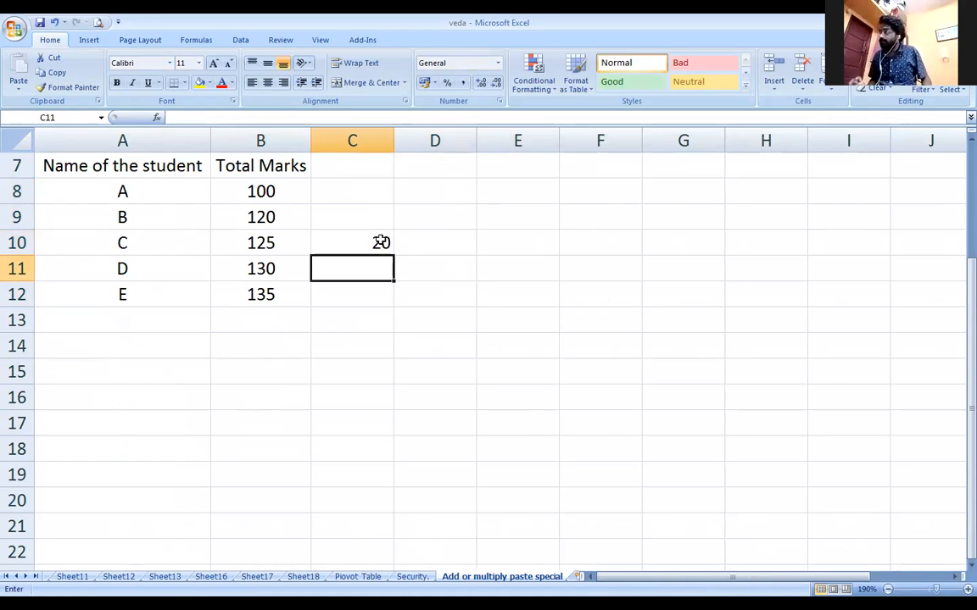
left_click_drag(283, 187, 281, 292)
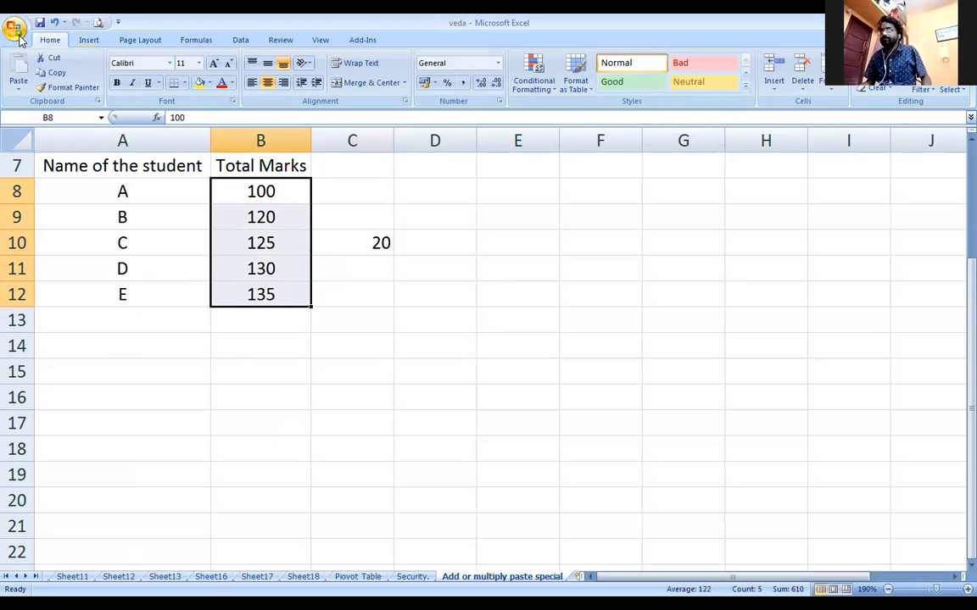
left_click(15, 31)
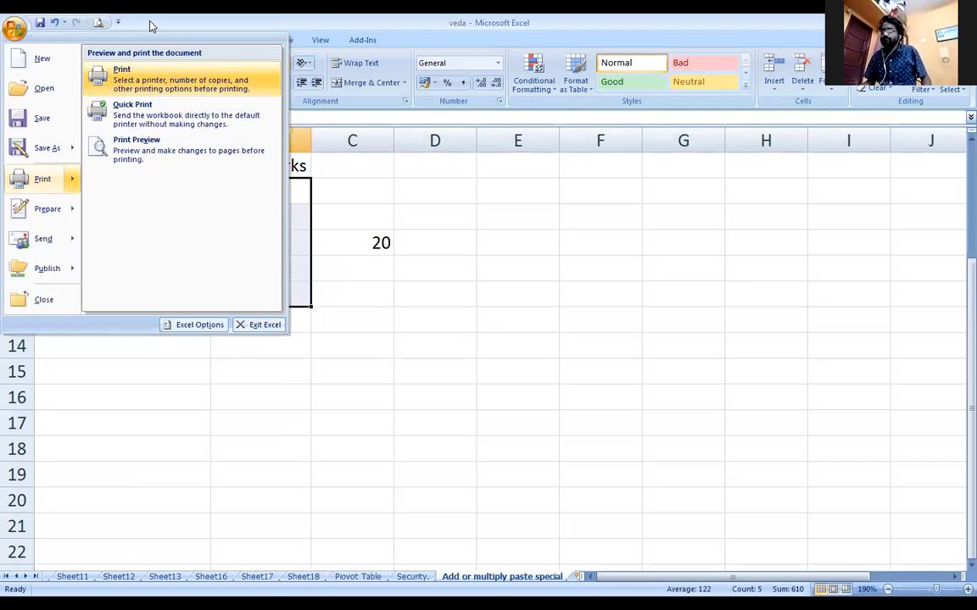
left_click(151, 27)
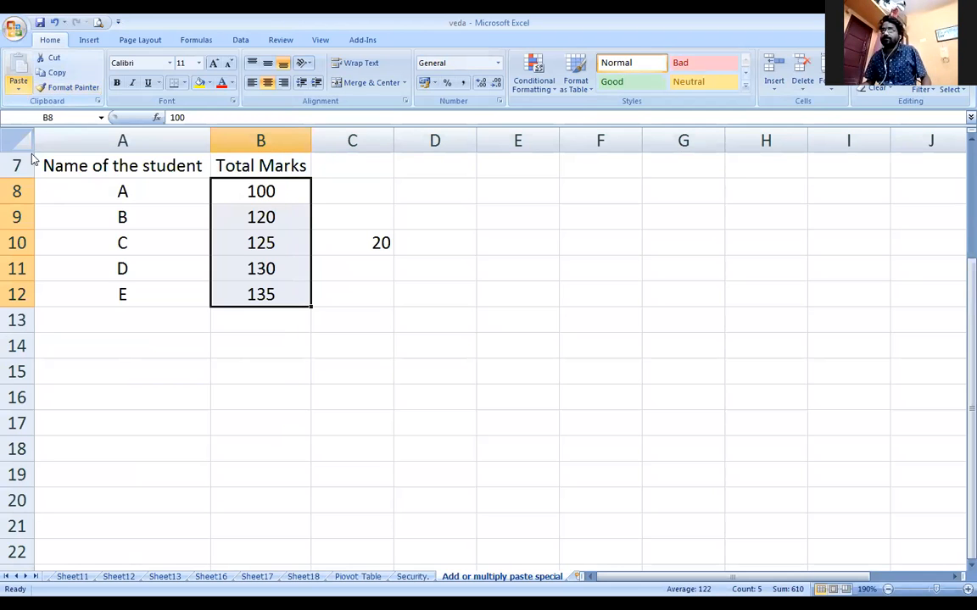
left_click(18, 84)
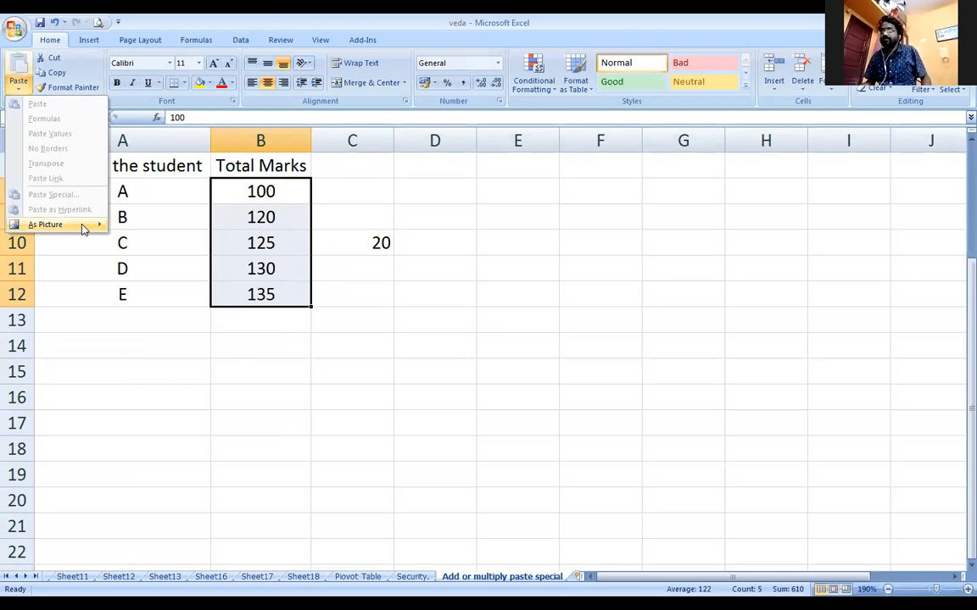
left_click(350, 241)
left_click_drag(275, 168, 263, 290)
left_click(327, 190)
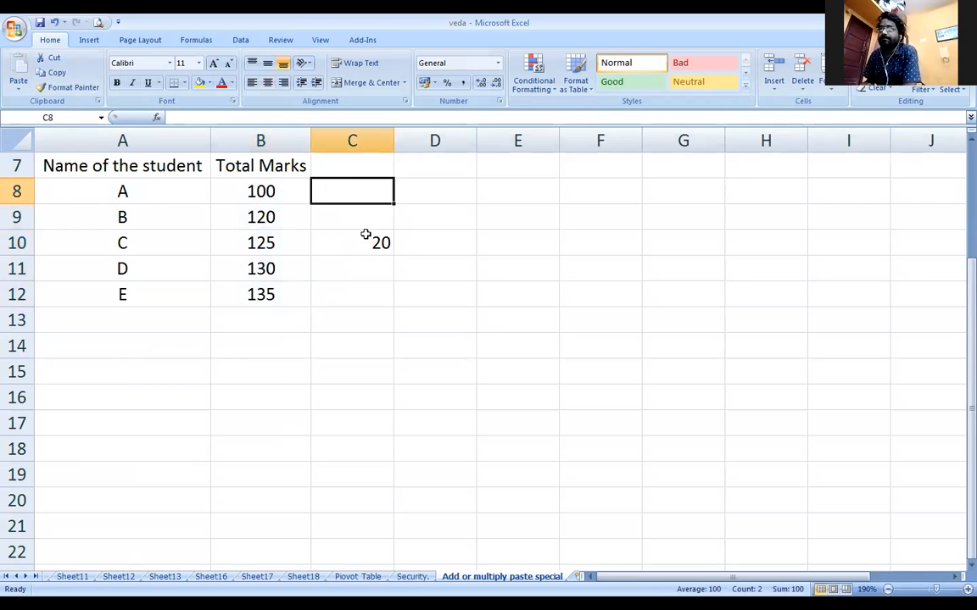
left_click(366, 245)
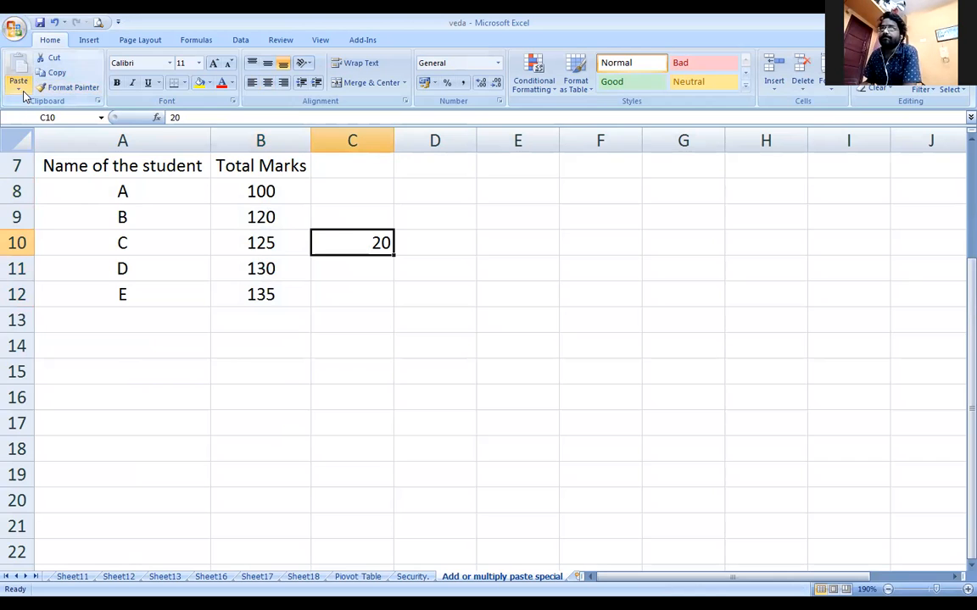
left_click(20, 90)
left_click_drag(262, 193, 257, 292)
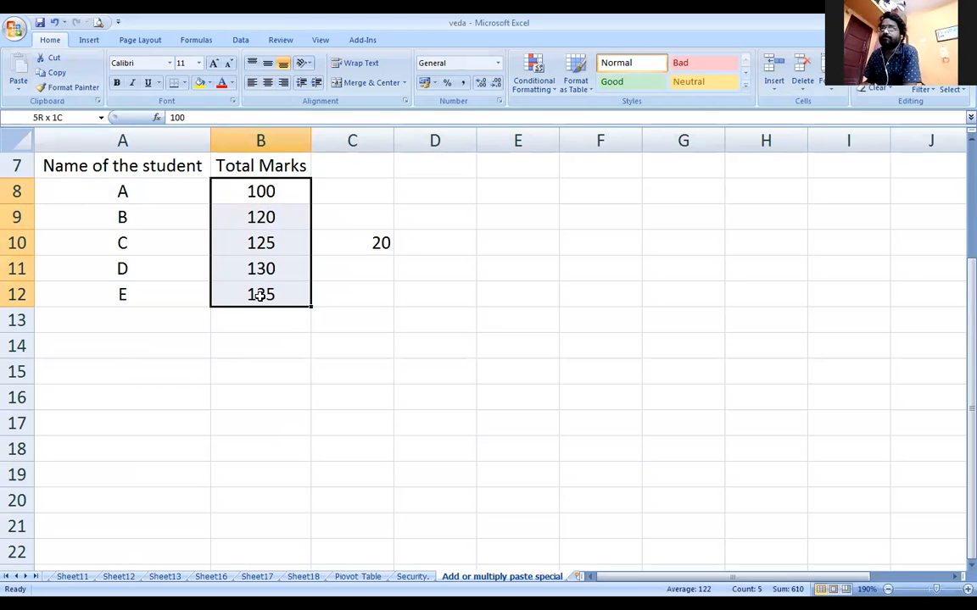
left_click(20, 78)
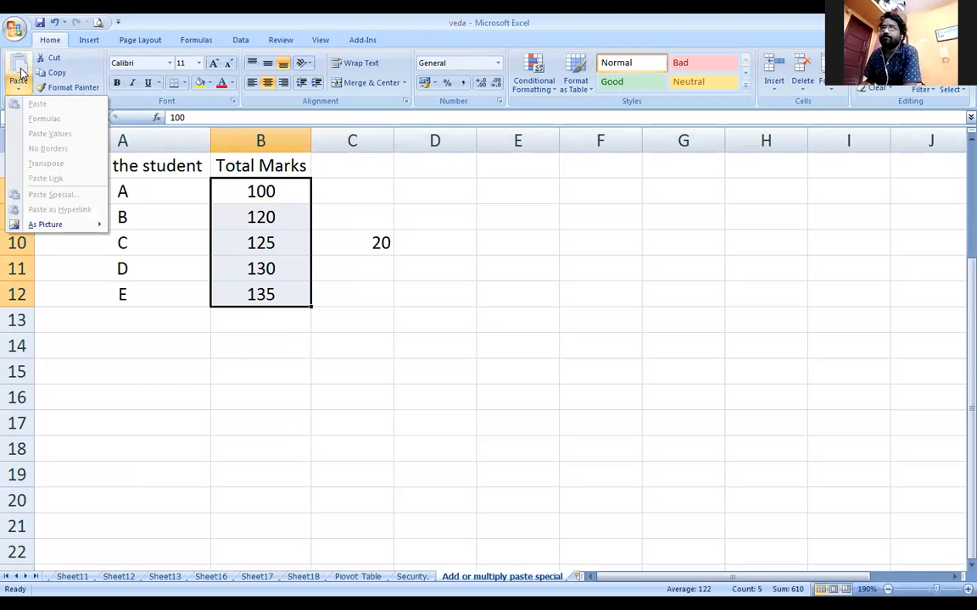
left_click(322, 239)
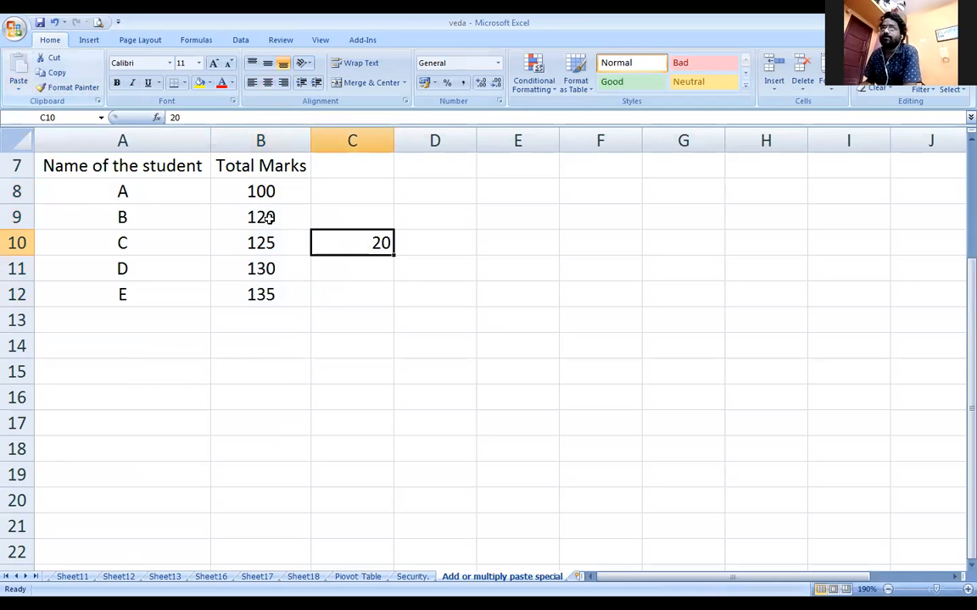
key("ctrl+c")
Paste Special the 20 onto B8:B12 as Values with Add, giving 120–155
left_click_drag(261, 194, 259, 293)
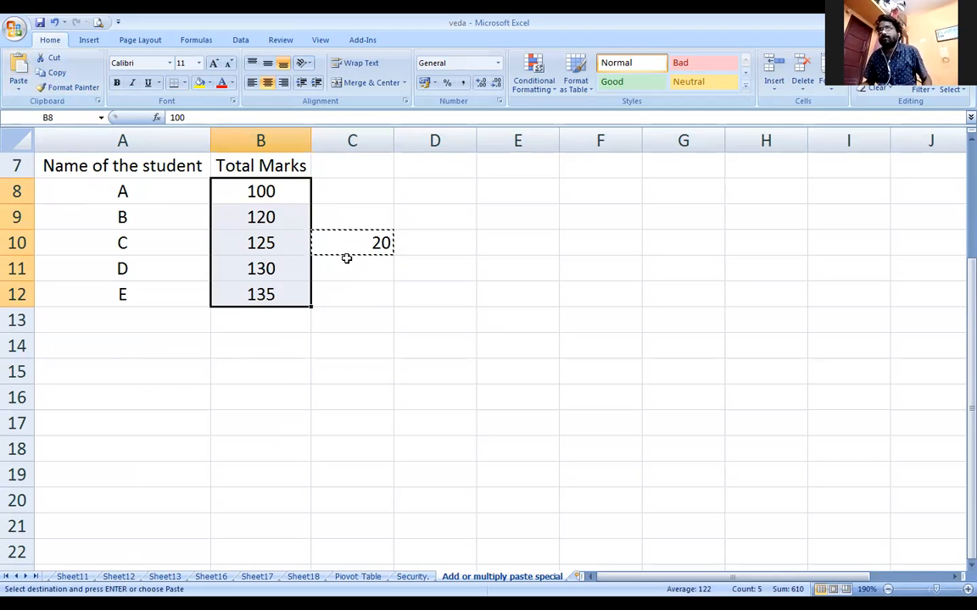
left_click(19, 88)
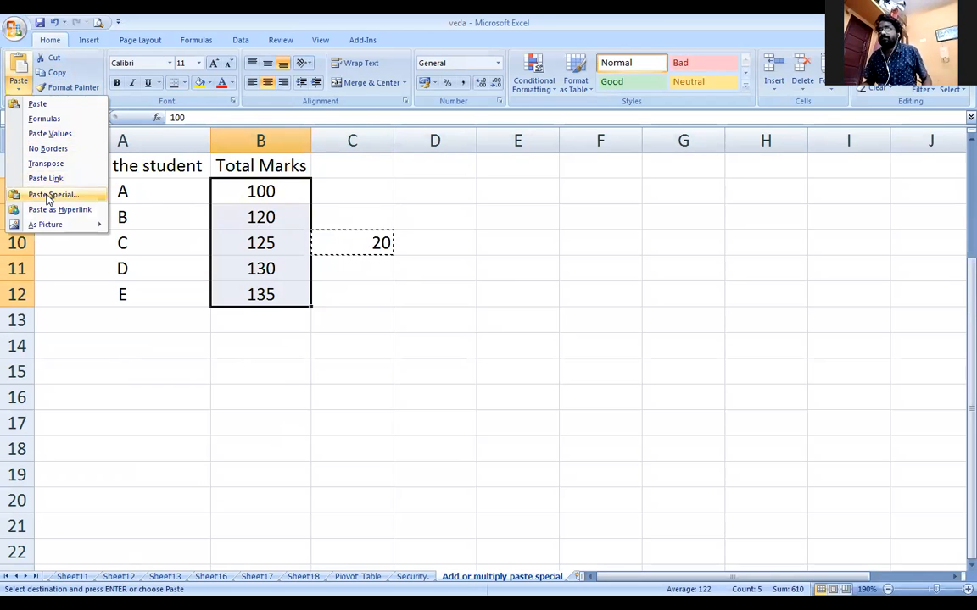
left_click(34, 194)
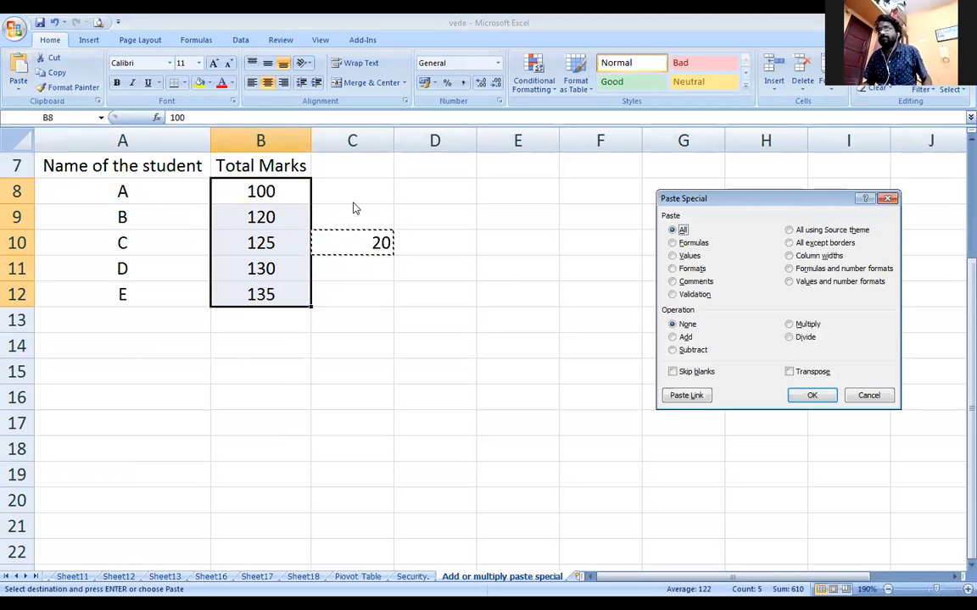
left_click(673, 256)
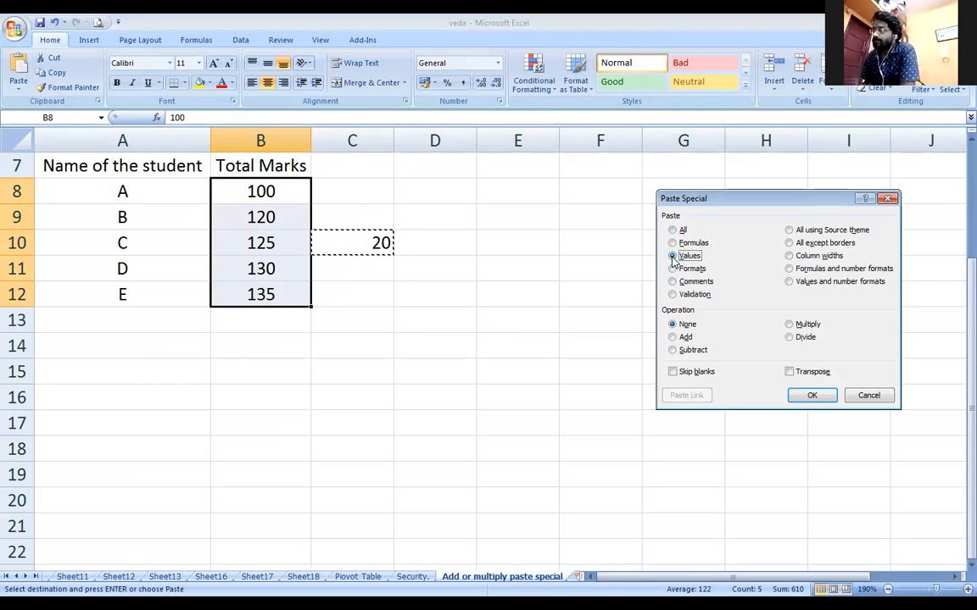
left_click(673, 339)
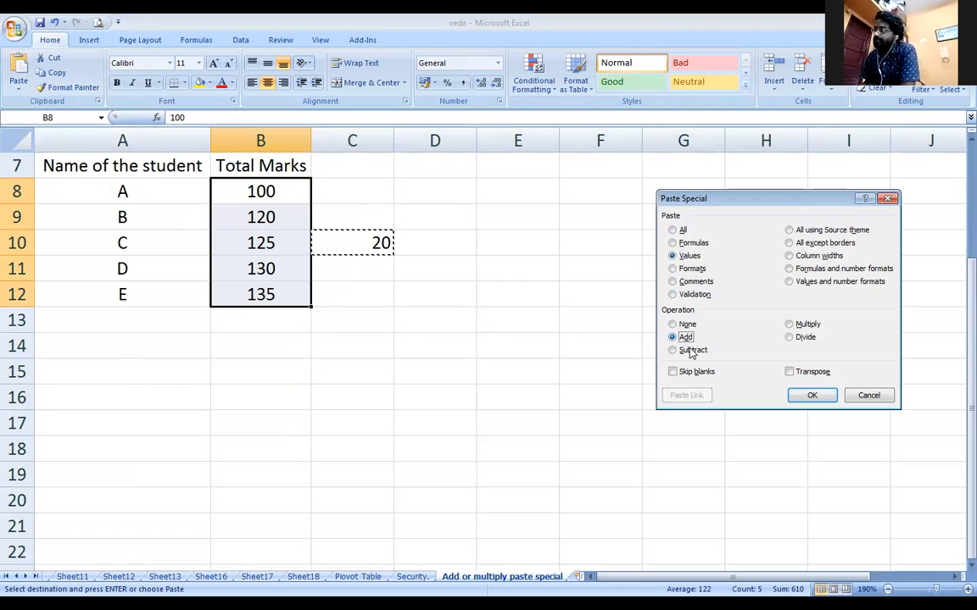
left_click(812, 396)
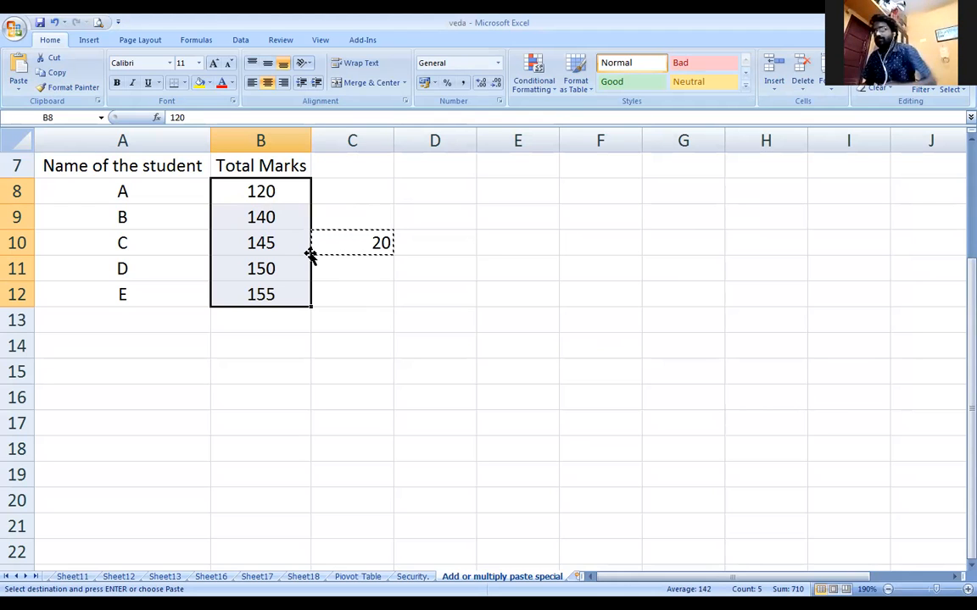
Undo the addition, re-enter 20 in C10 and copy it
key("ctrl+z")
key("ctrl+z")
left_click(360, 258)
left_click(368, 240)
key("Escape")
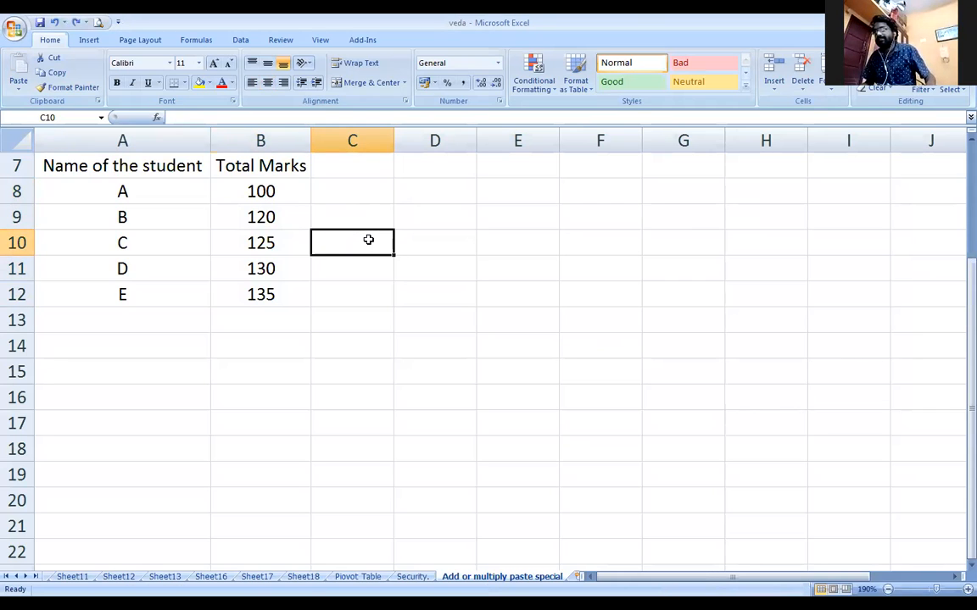
type("20")
key("Return")
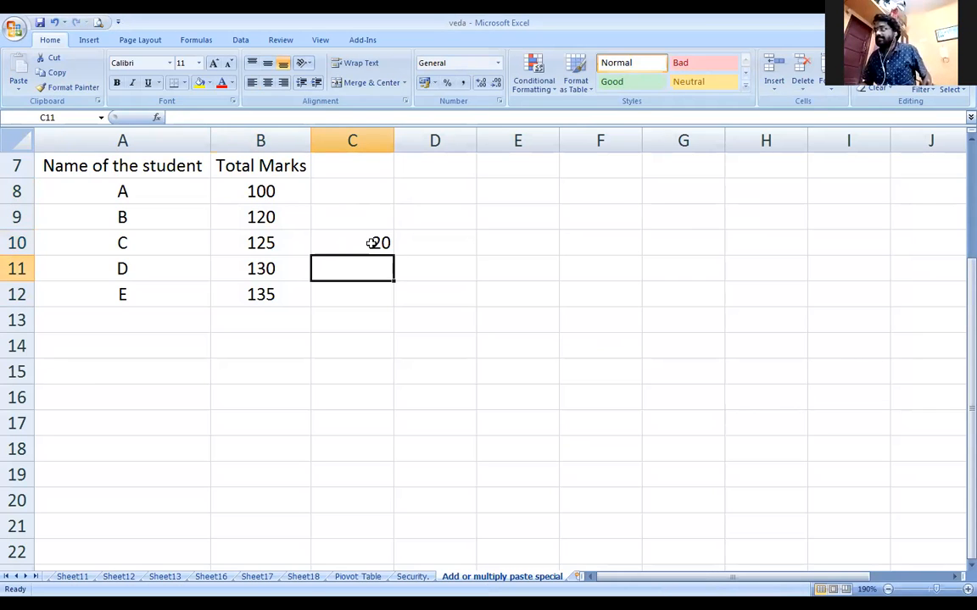
left_click(372, 243)
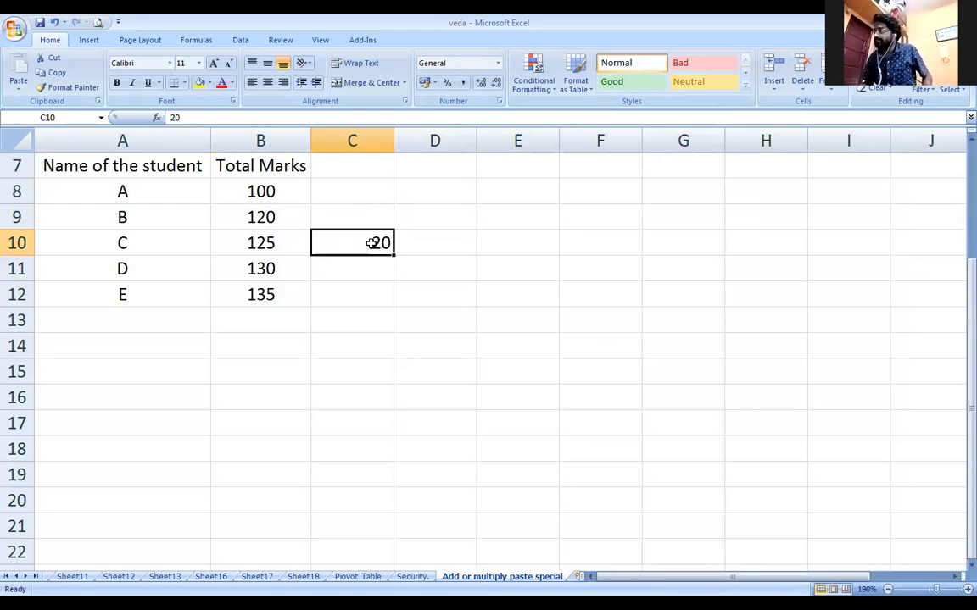
left_click(53, 74)
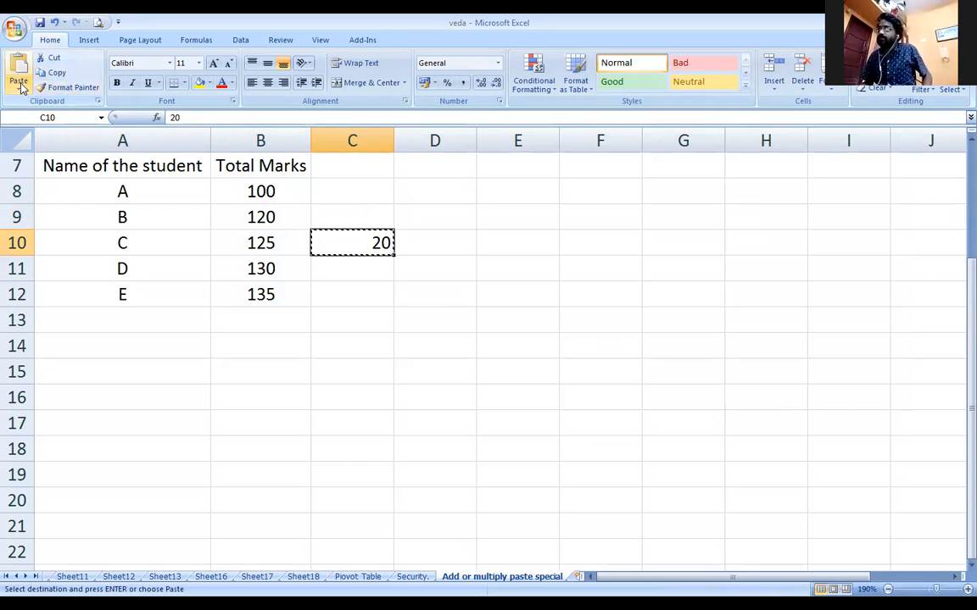
Apply Paste Special with the Add operation on cell C10
left_click(22, 87)
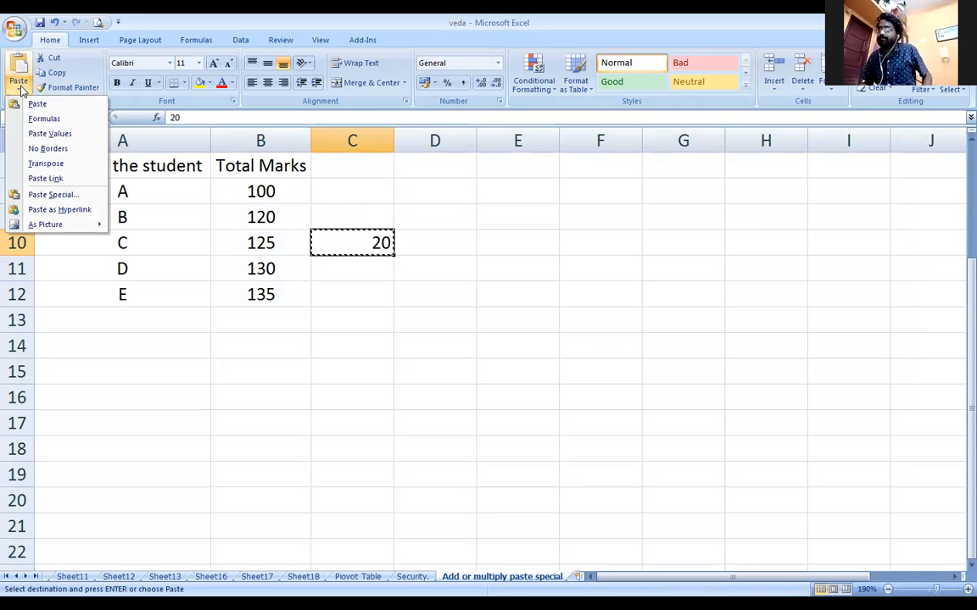
left_click(51, 196)
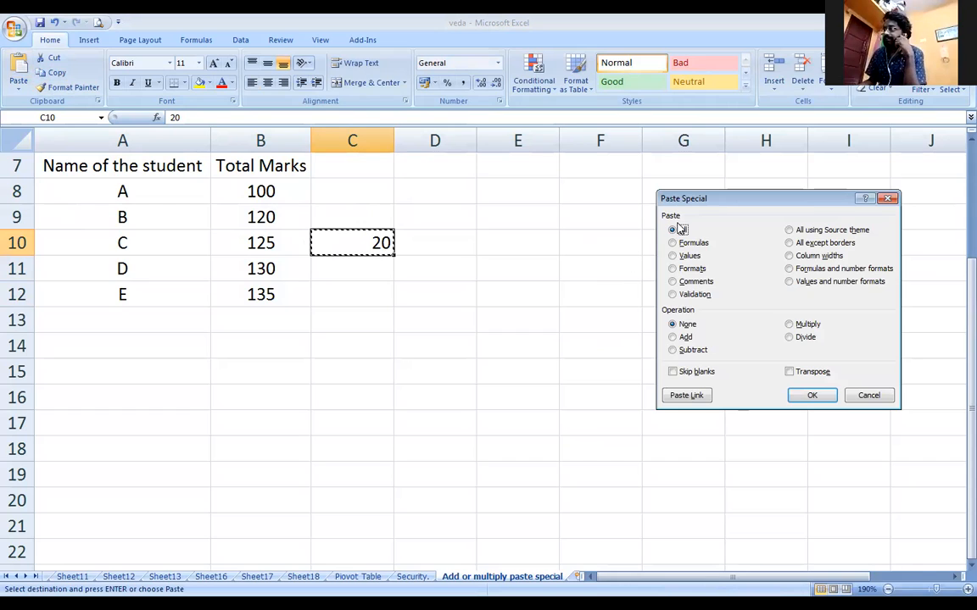
left_click_drag(725, 203, 536, 196)
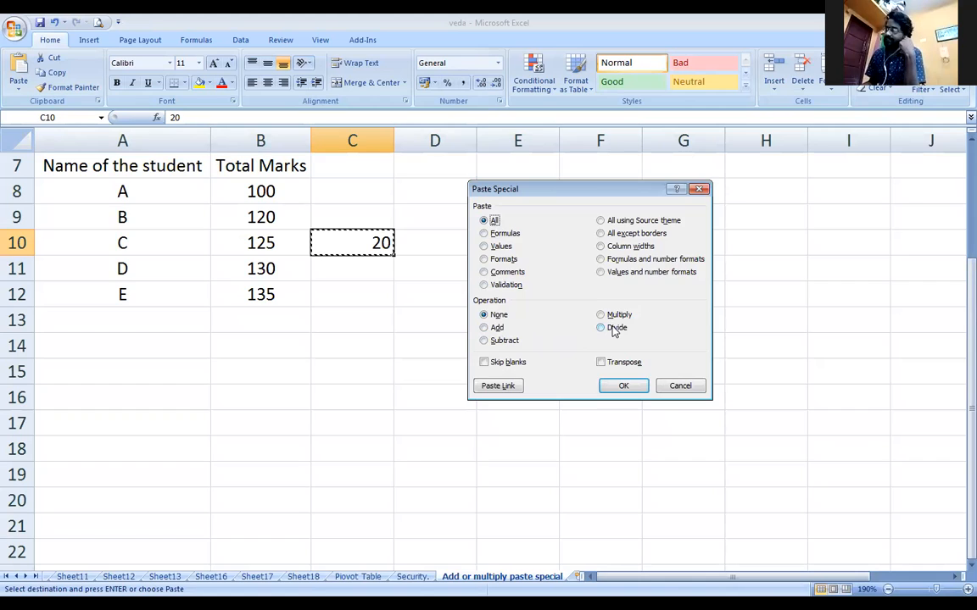
left_click(484, 328)
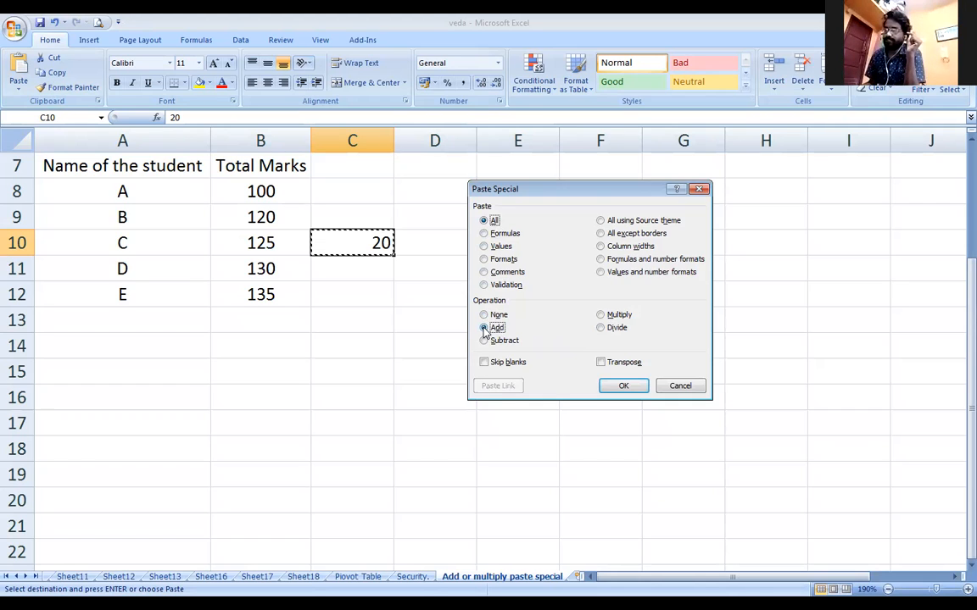
left_click(623, 386)
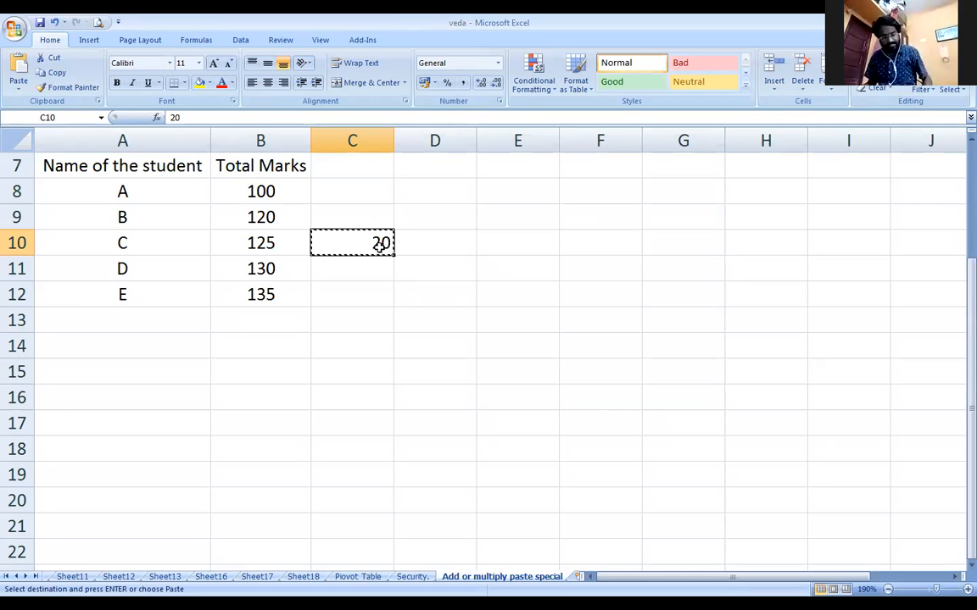
Copy the 20 in C10 and Paste Special it onto B8:B12 as Values with Add
left_click(268, 195)
left_click_drag(268, 195, 267, 292)
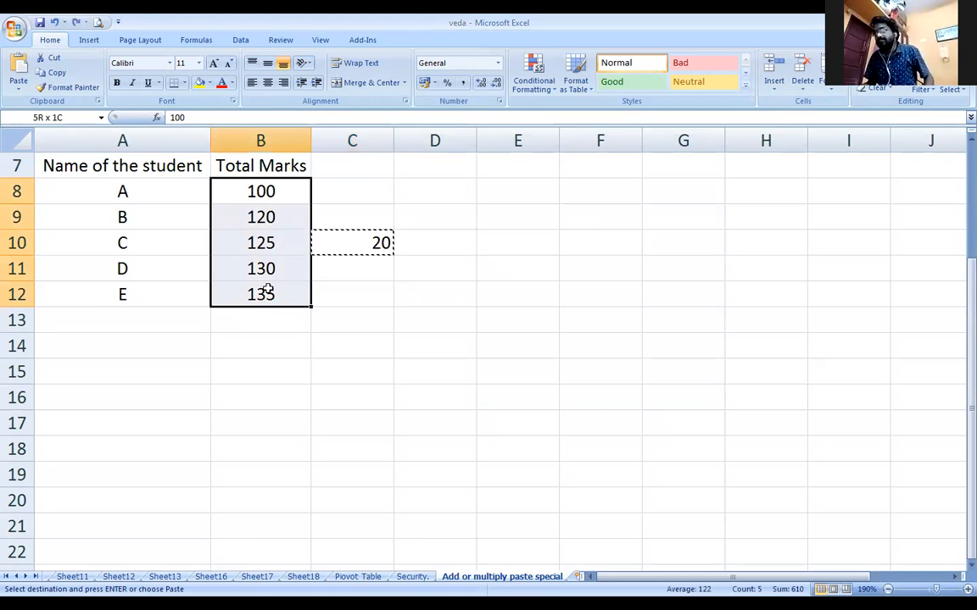
left_click(351, 240)
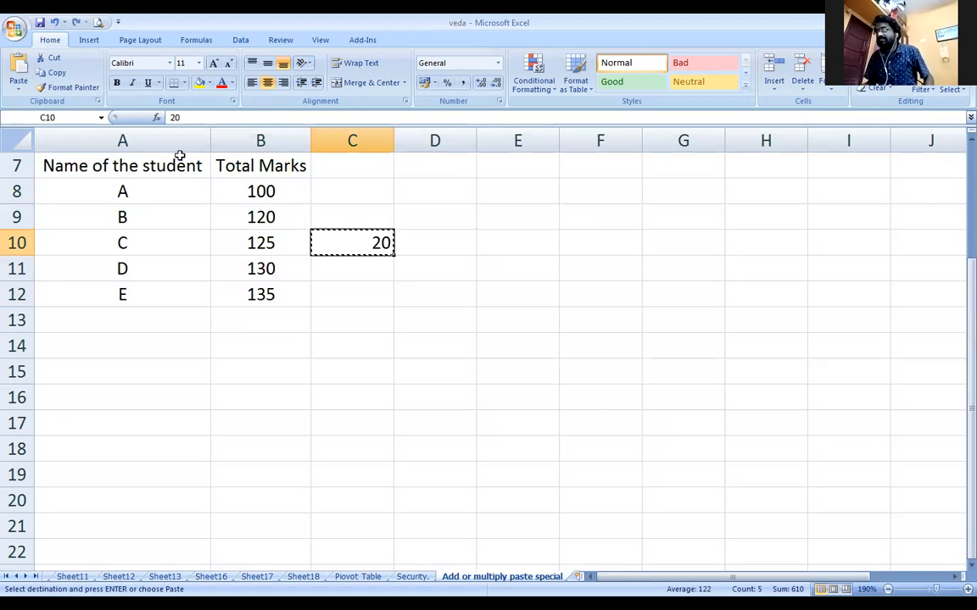
left_click(57, 74)
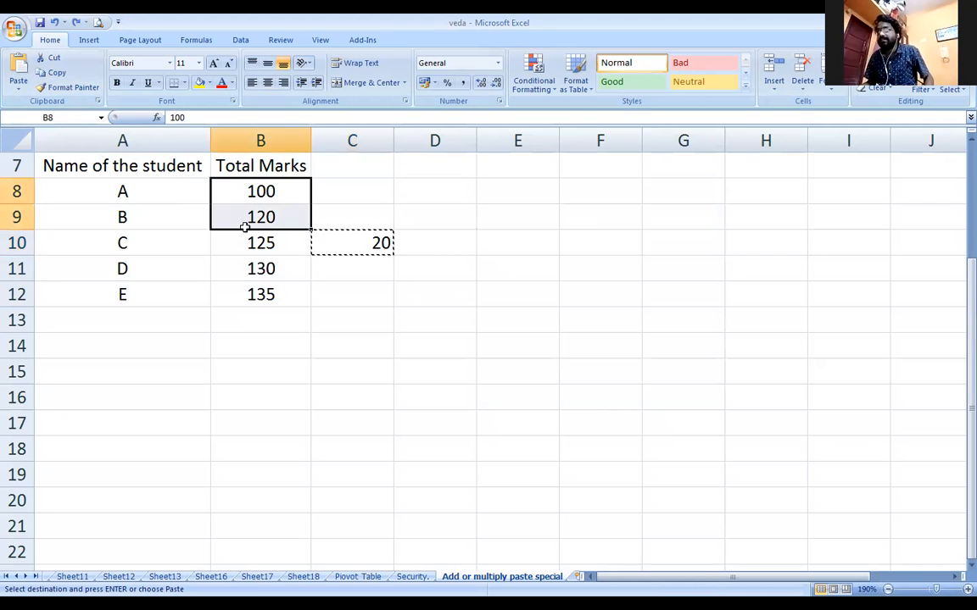
left_click_drag(242, 189, 244, 291)
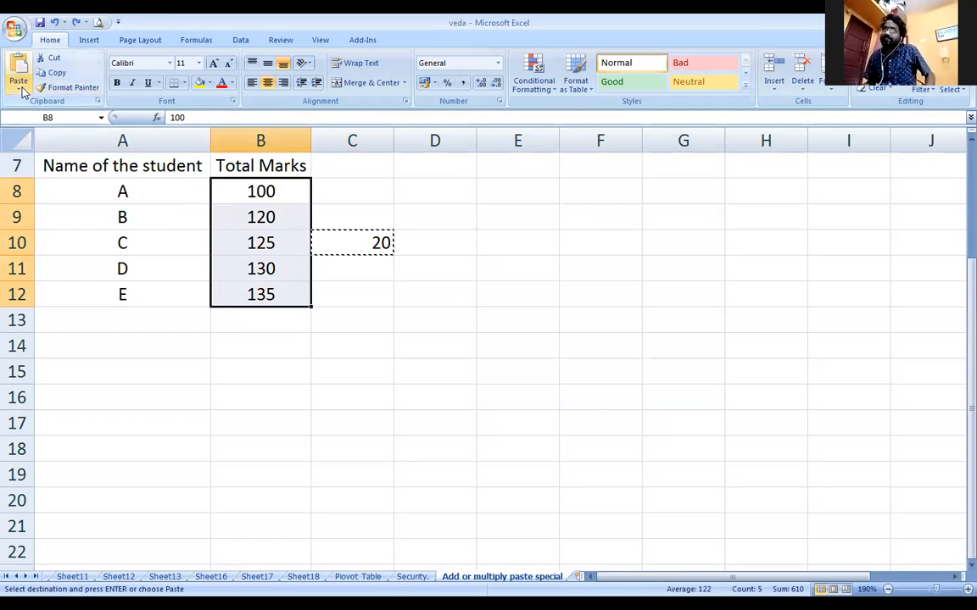
left_click(20, 89)
left_click(54, 195)
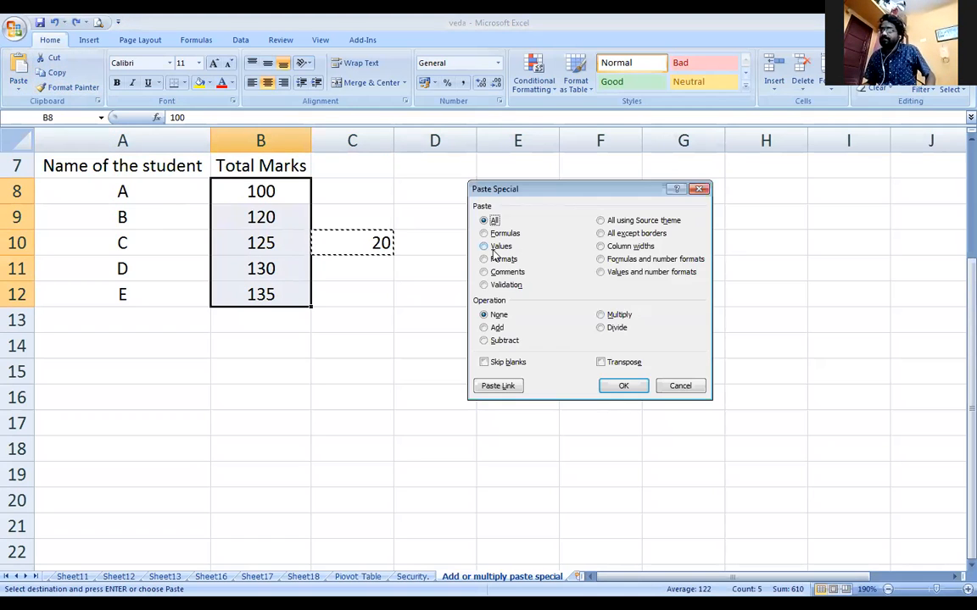
left_click(485, 246)
left_click(485, 327)
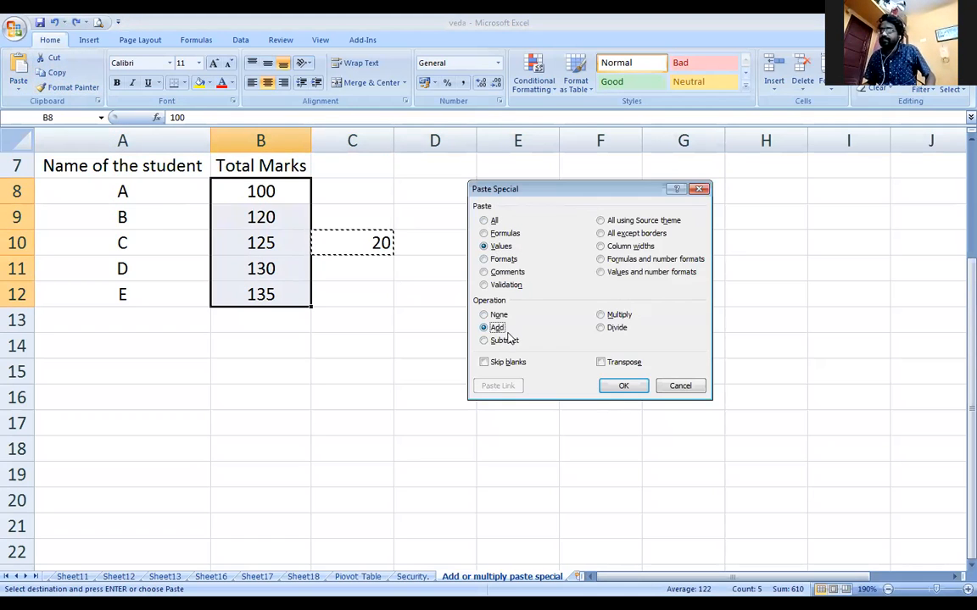
left_click(623, 385)
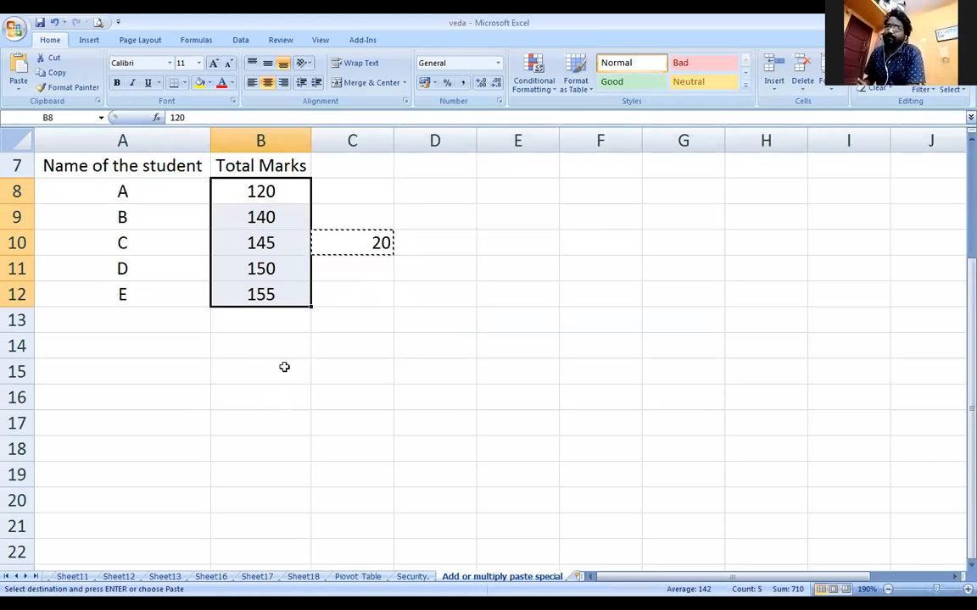
Paste Special the copied 20 onto the marks as Values with Subtract
left_click(19, 82)
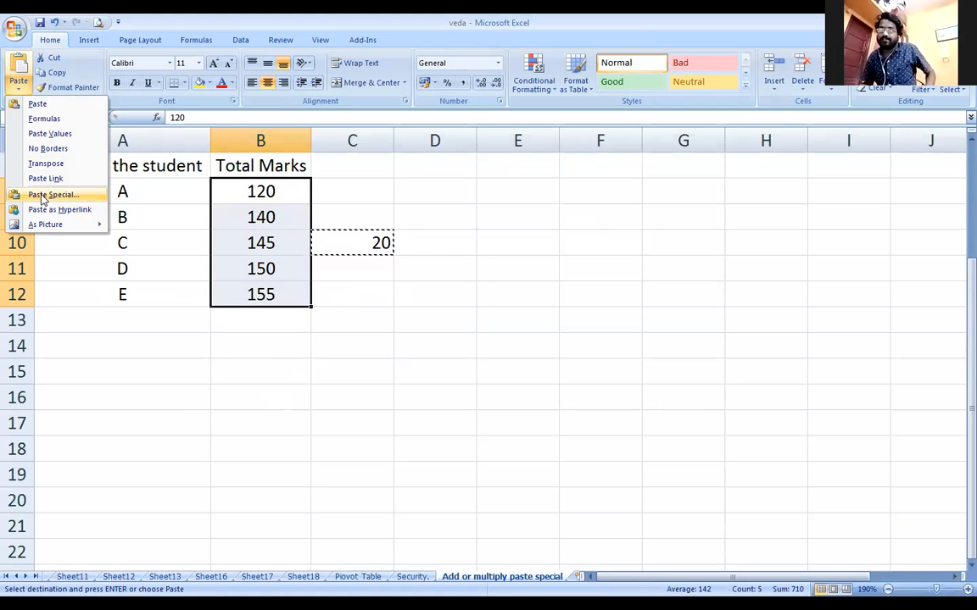
left_click(43, 196)
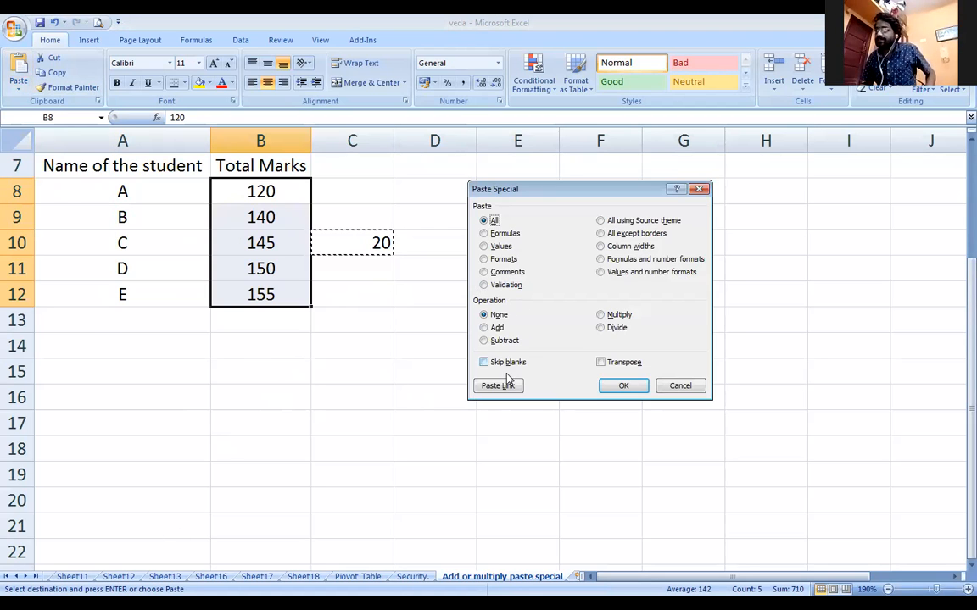
left_click(484, 247)
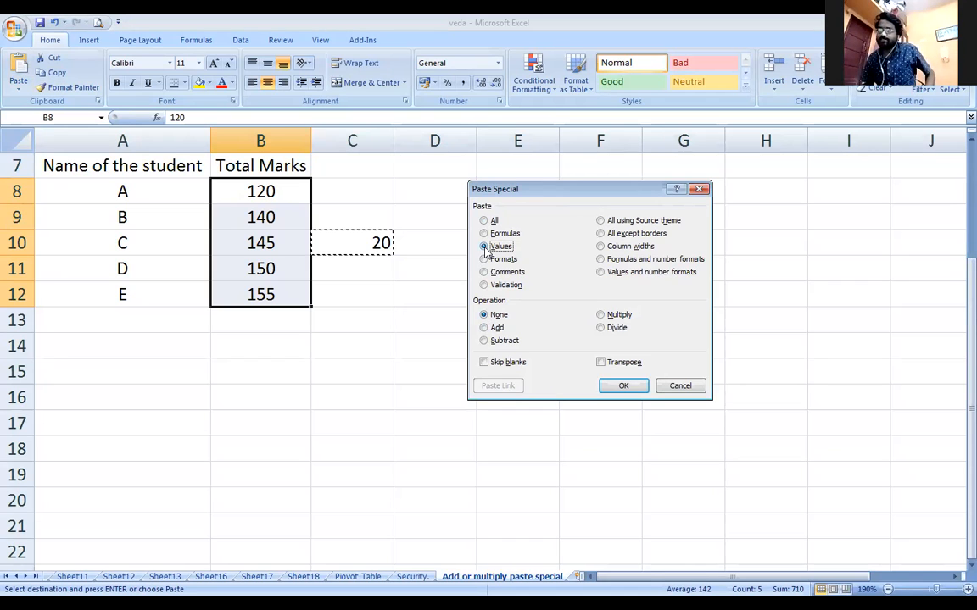
left_click(485, 343)
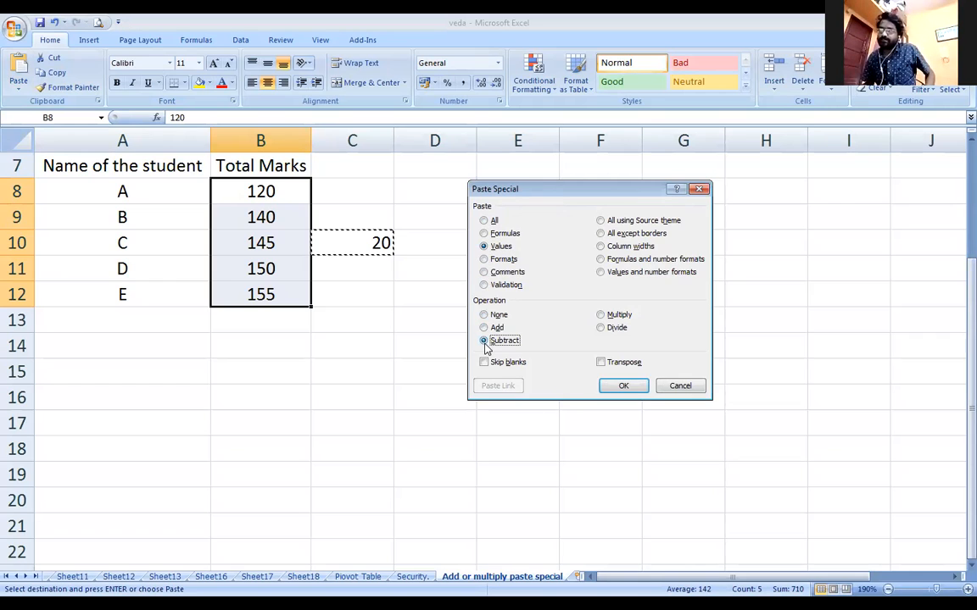
left_click(624, 387)
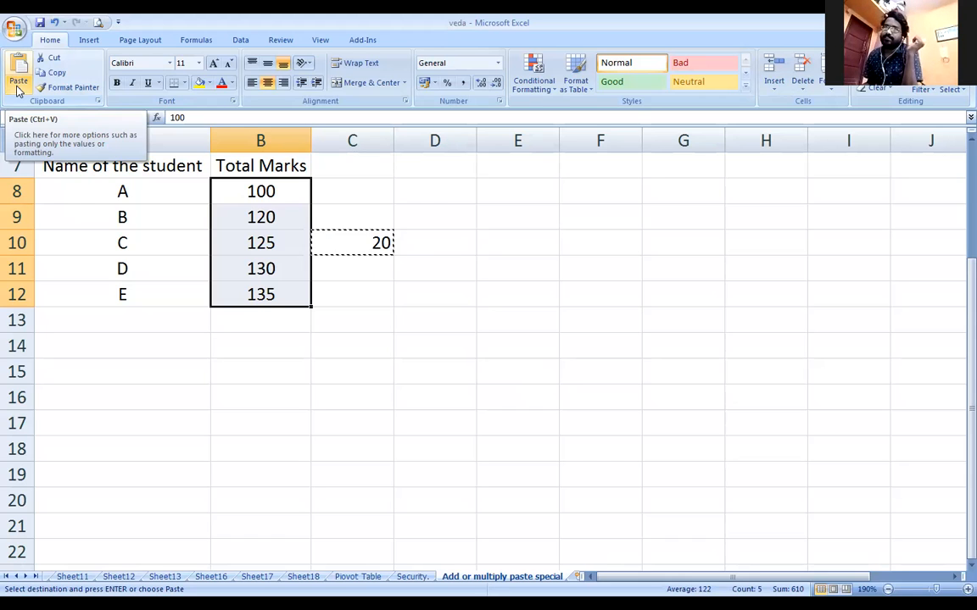
Paste Special the copied 20 onto B8:B12 with Multiply, giving 2000–2700
left_click(363, 247)
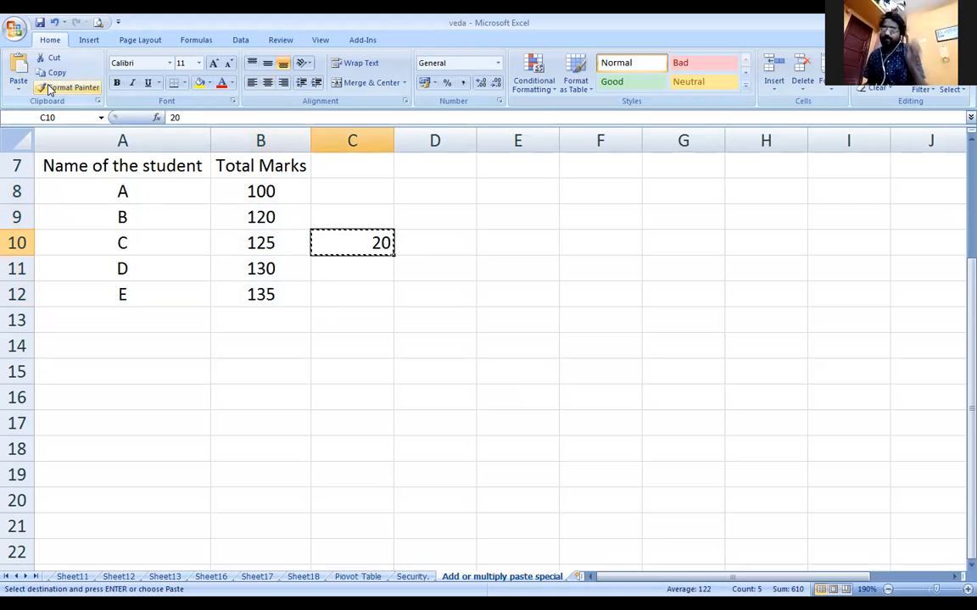
left_click_drag(238, 187, 236, 293)
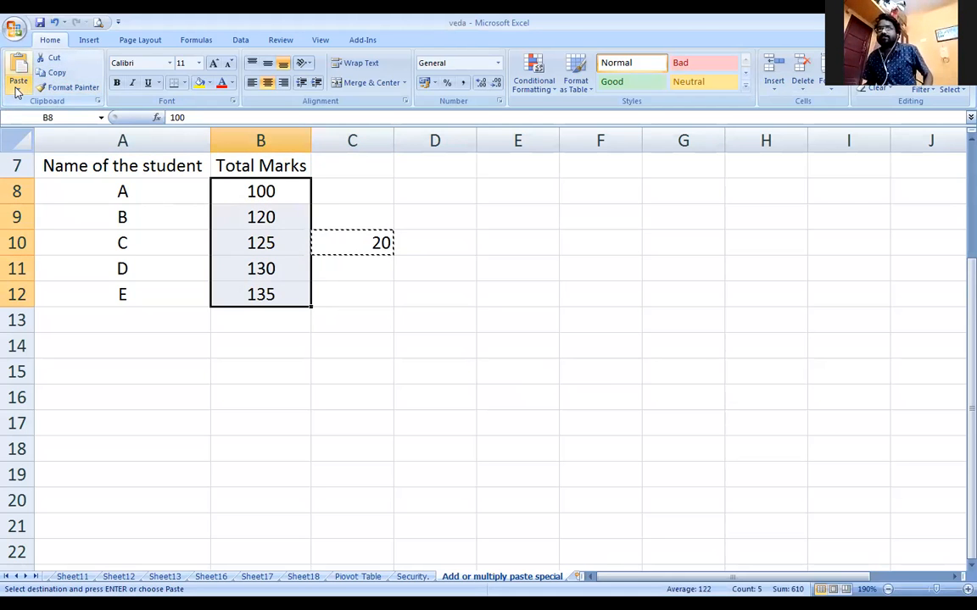
left_click(18, 88)
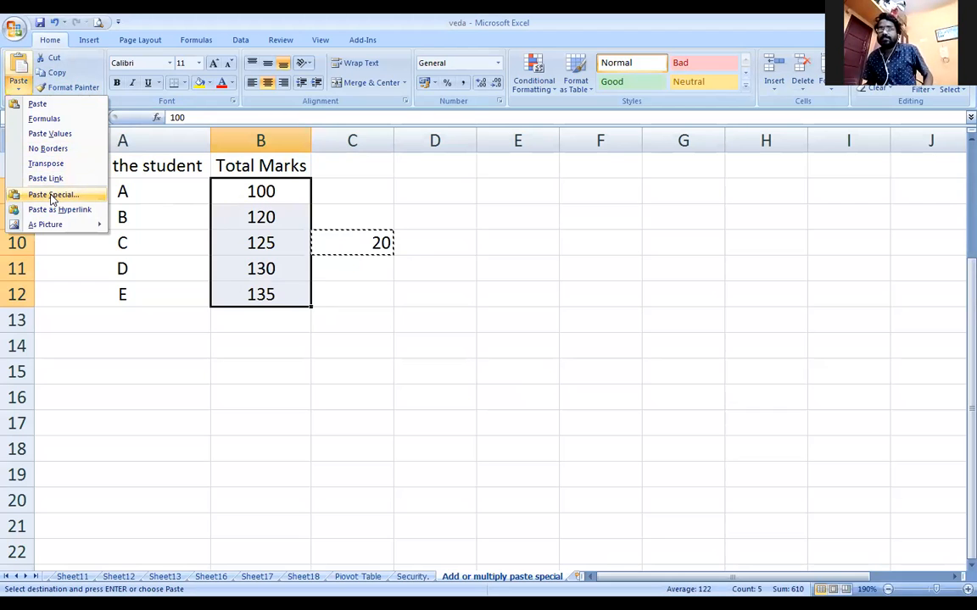
left_click(51, 196)
left_click(600, 315)
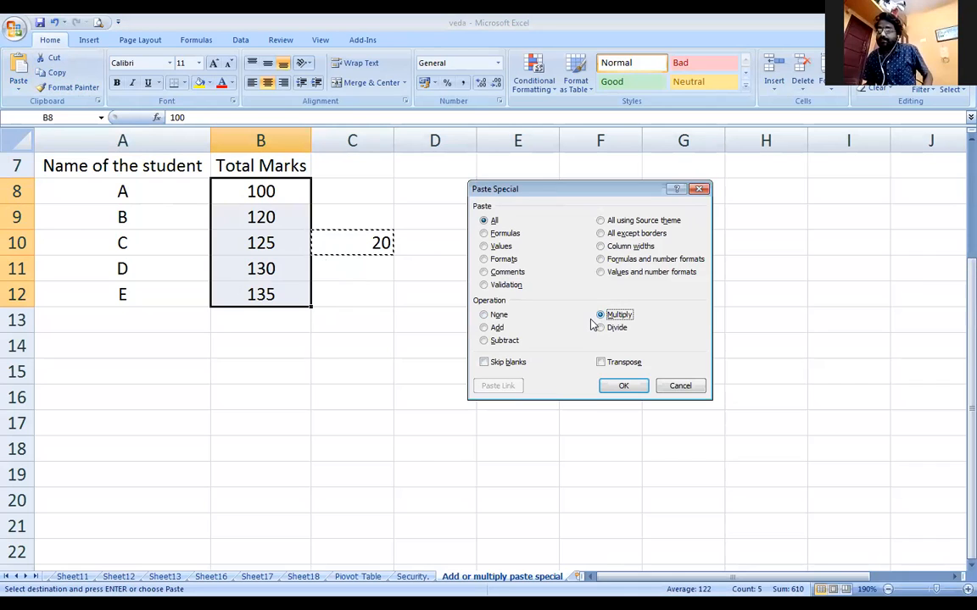
left_click(623, 386)
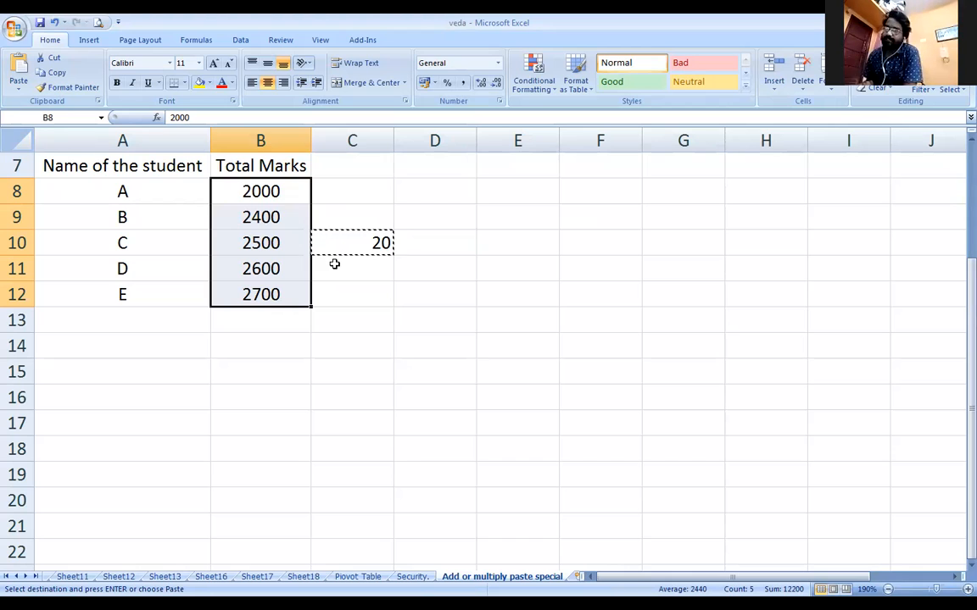
Recopy C10 and Paste Special it onto B8:B12 as Values with Divide
key("Escape")
left_click(358, 241)
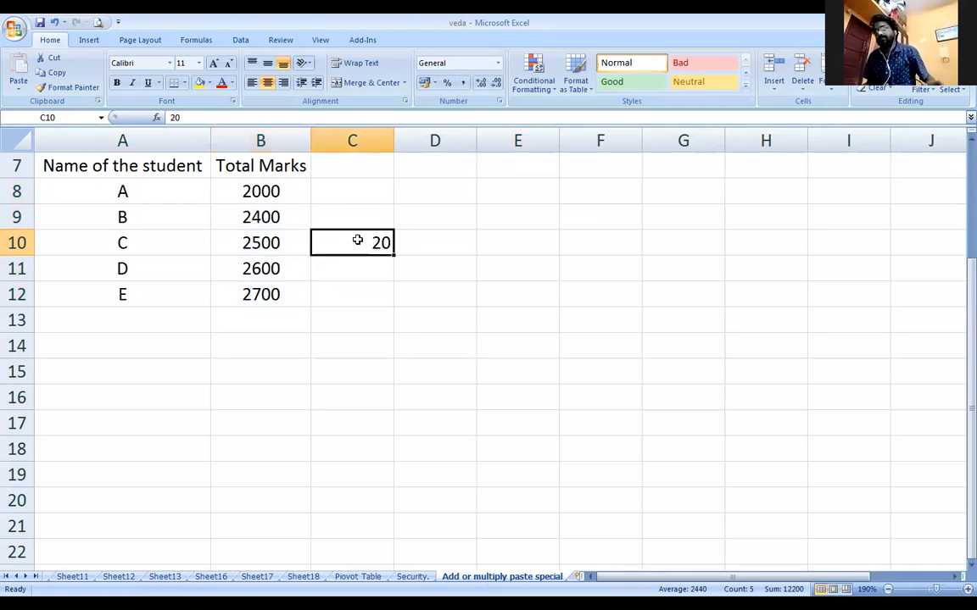
key("ctrl+c")
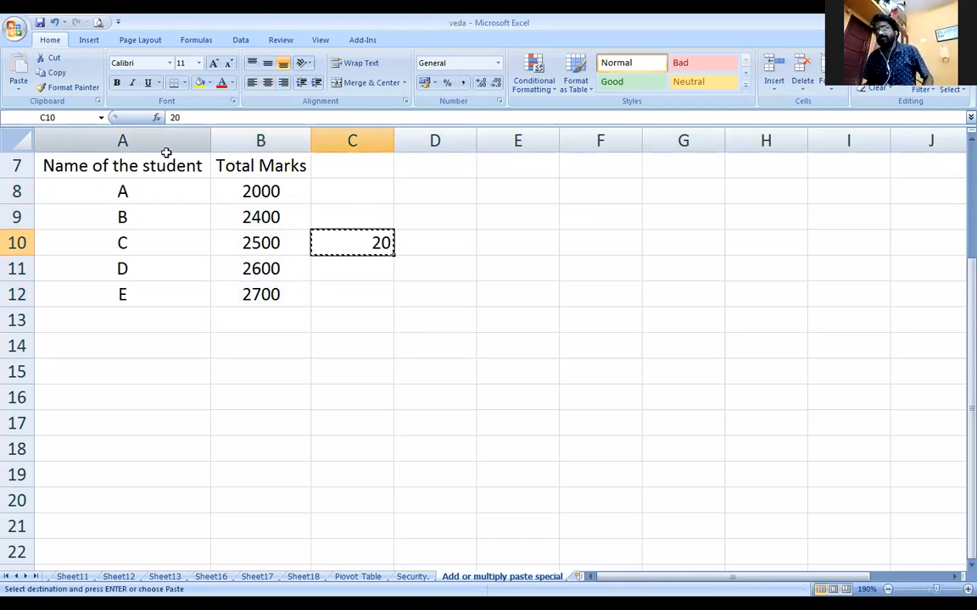
left_click_drag(236, 190, 246, 291)
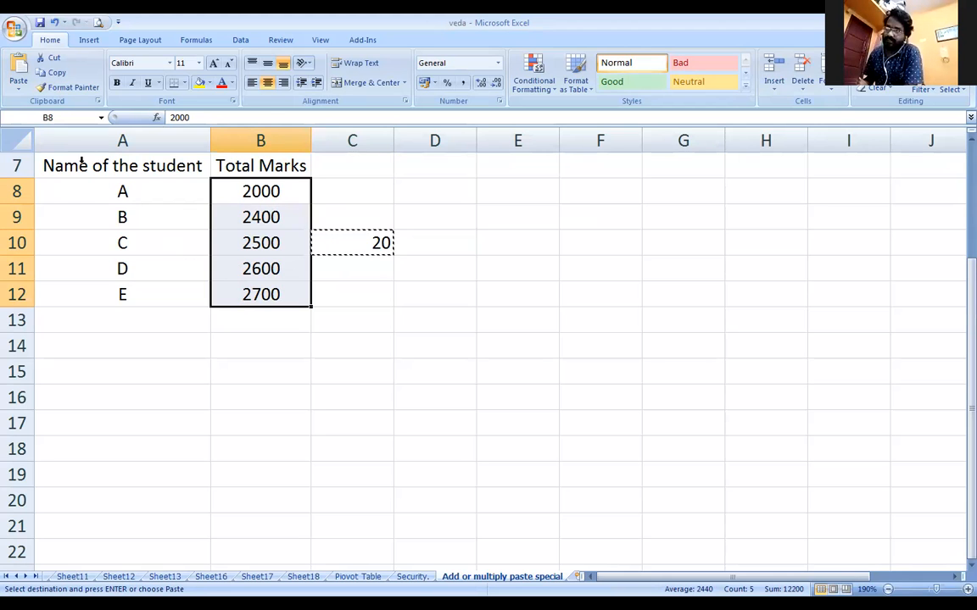
left_click(18, 84)
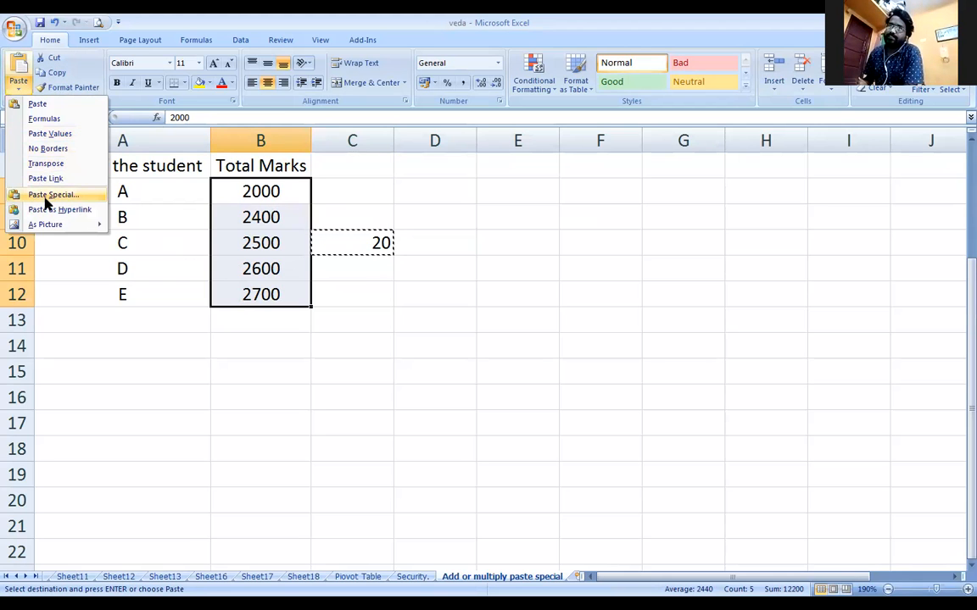
left_click(49, 195)
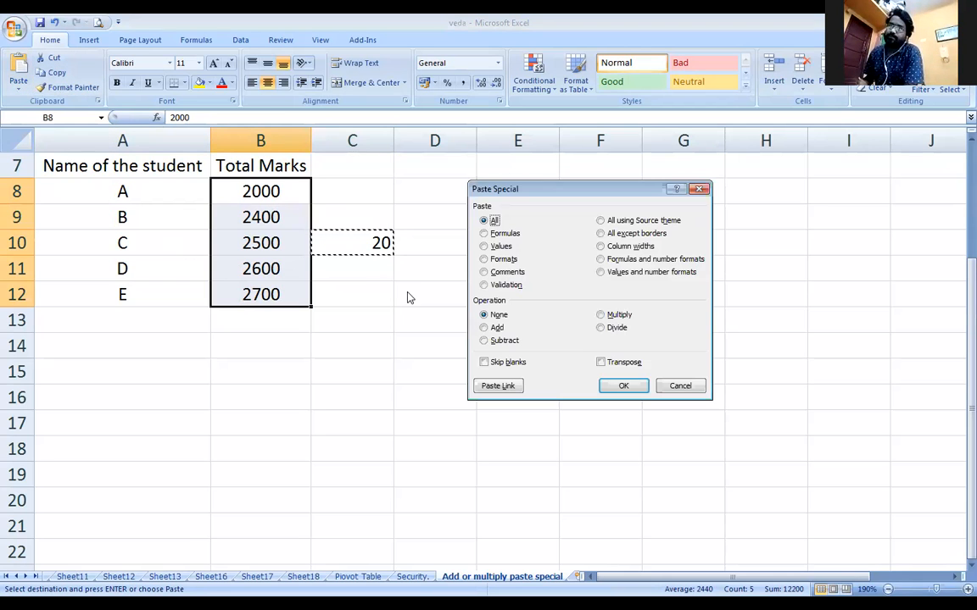
left_click(495, 247)
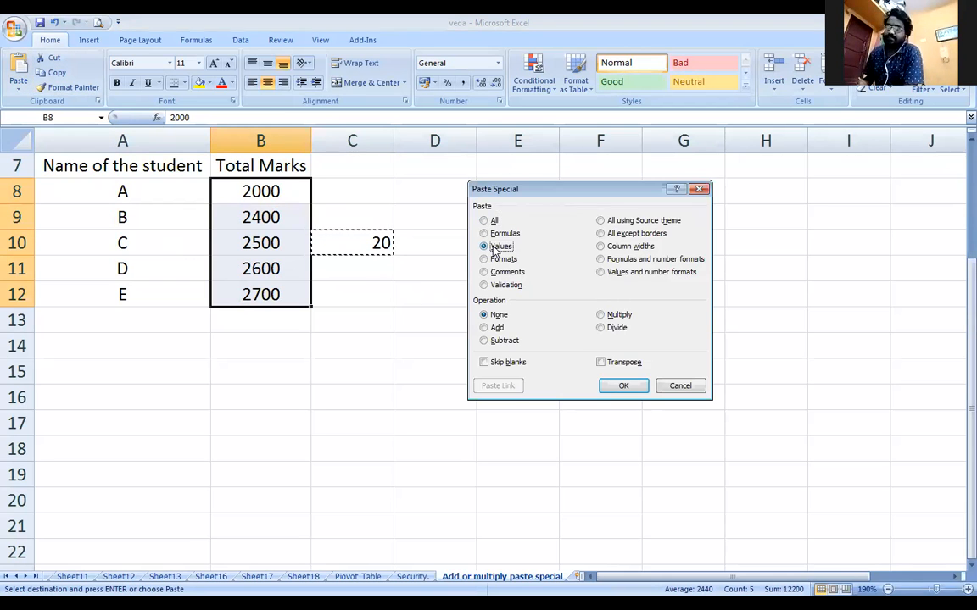
left_click(600, 328)
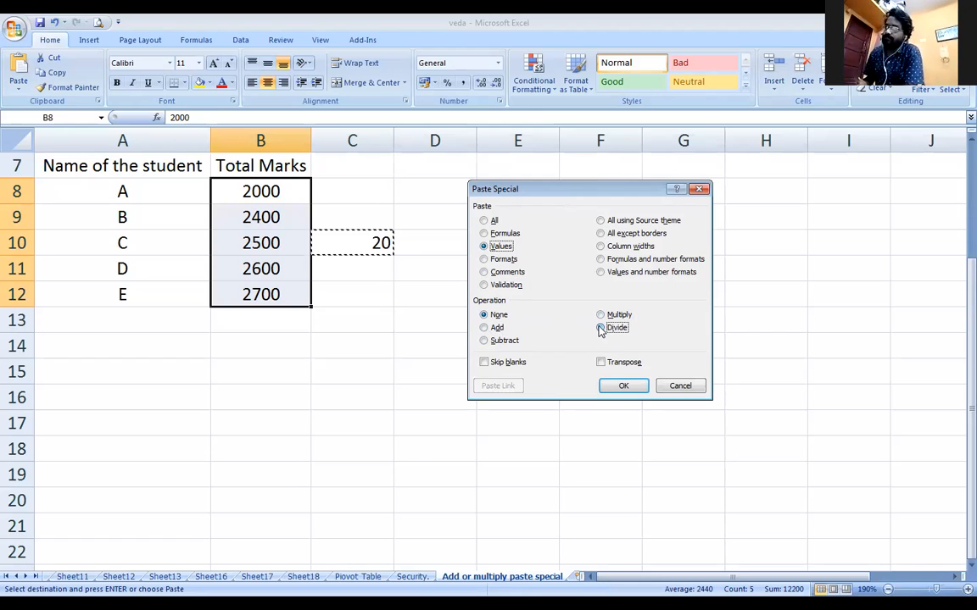
left_click(625, 388)
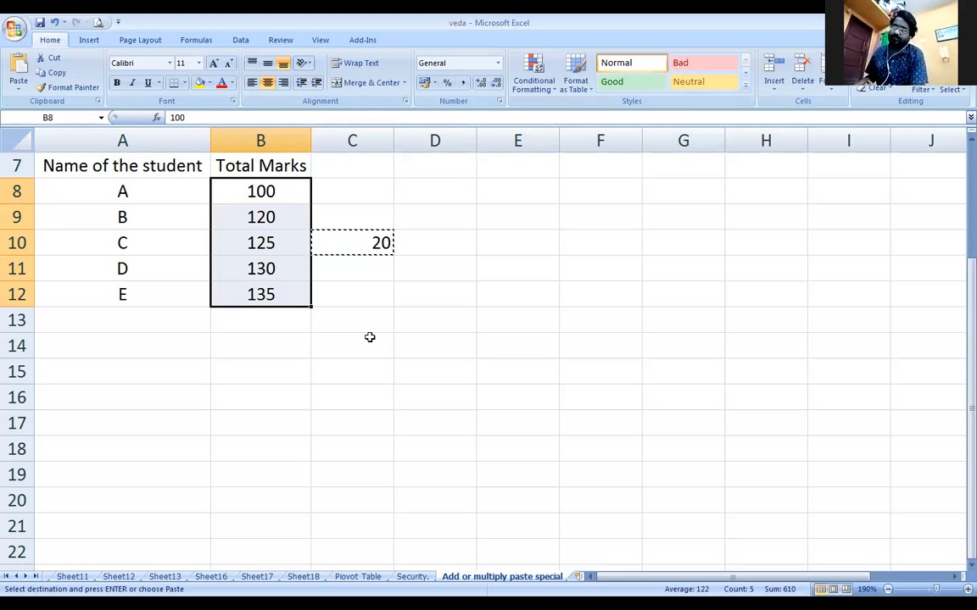
left_click(369, 337)
Cancel the pending copy and center column C, including the 20 in C10
key("Escape")
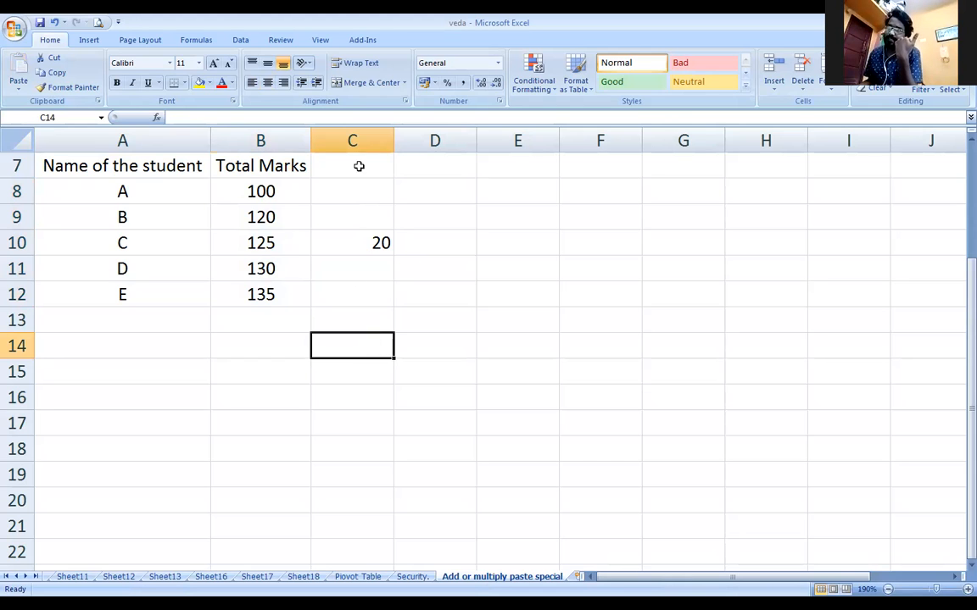
left_click(354, 136)
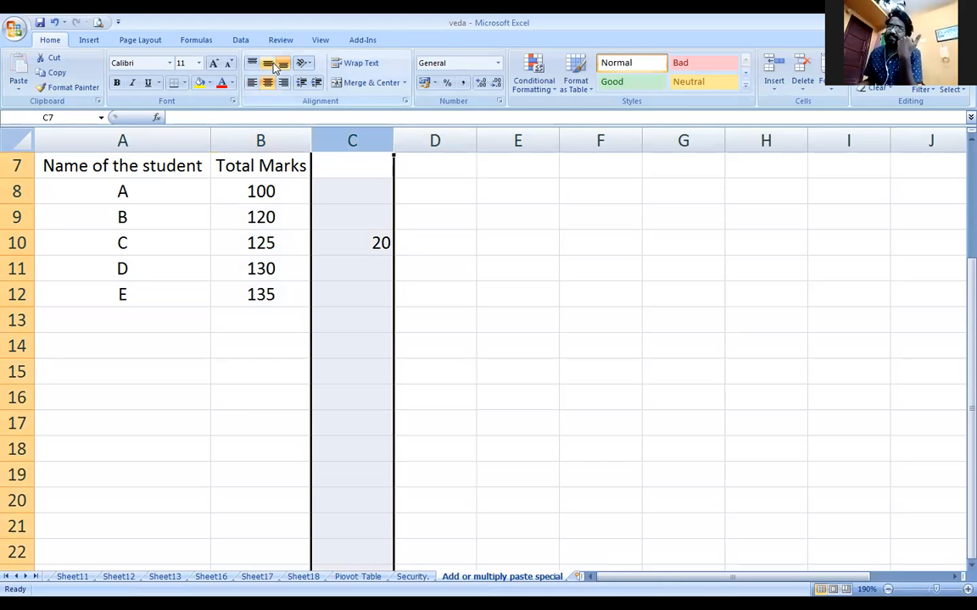
left_click(426, 268)
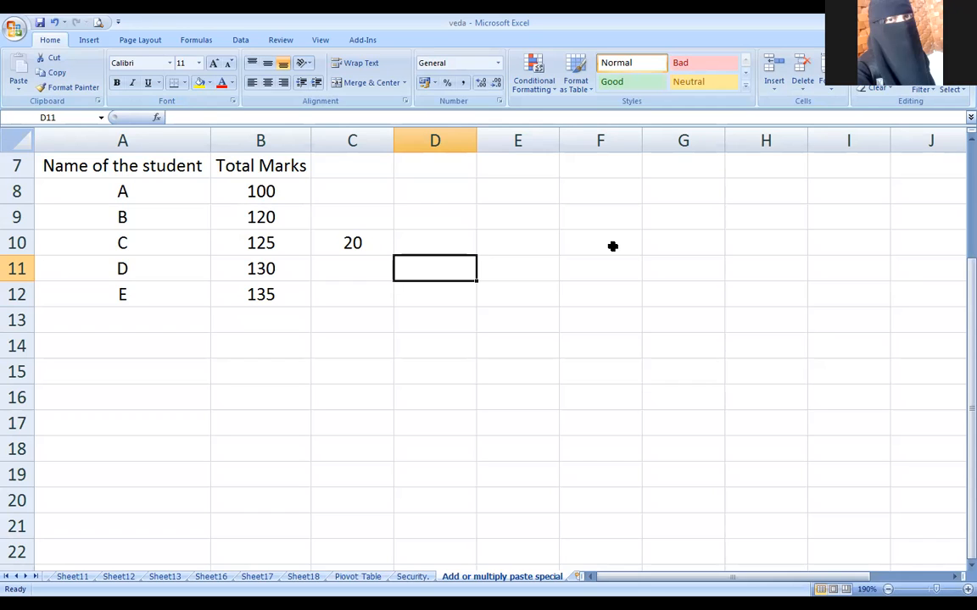
left_click(526, 345)
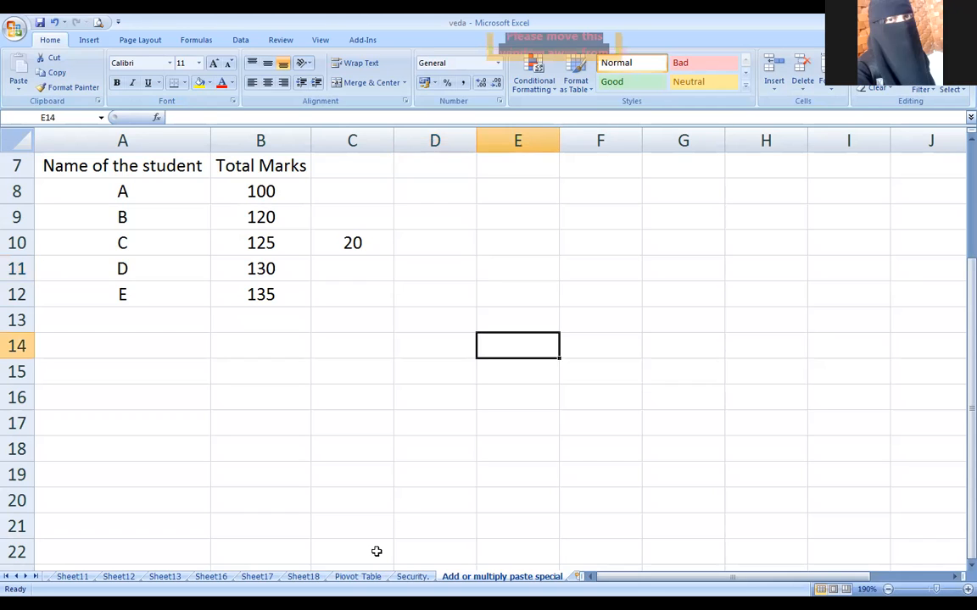
On the Security. sheet, enter 'For seurity' in A1 and leave A2 empty
left_click(413, 577)
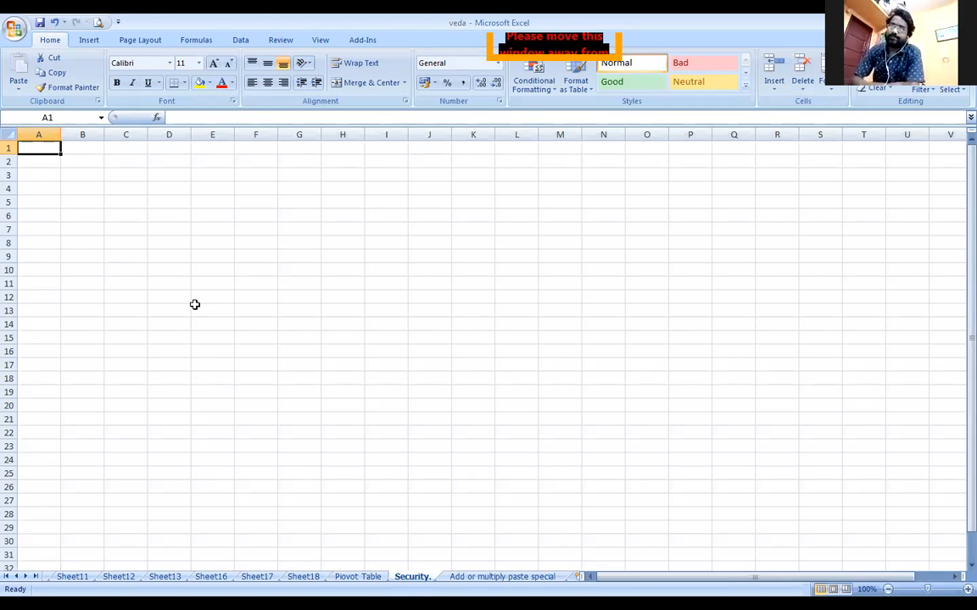
scroll(194, 317, "up", 8)
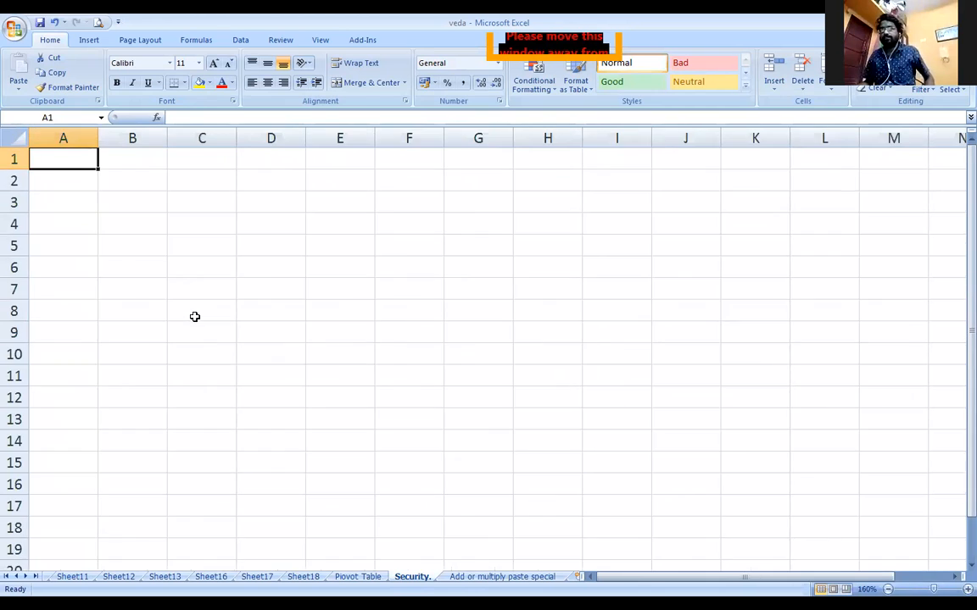
type("For s")
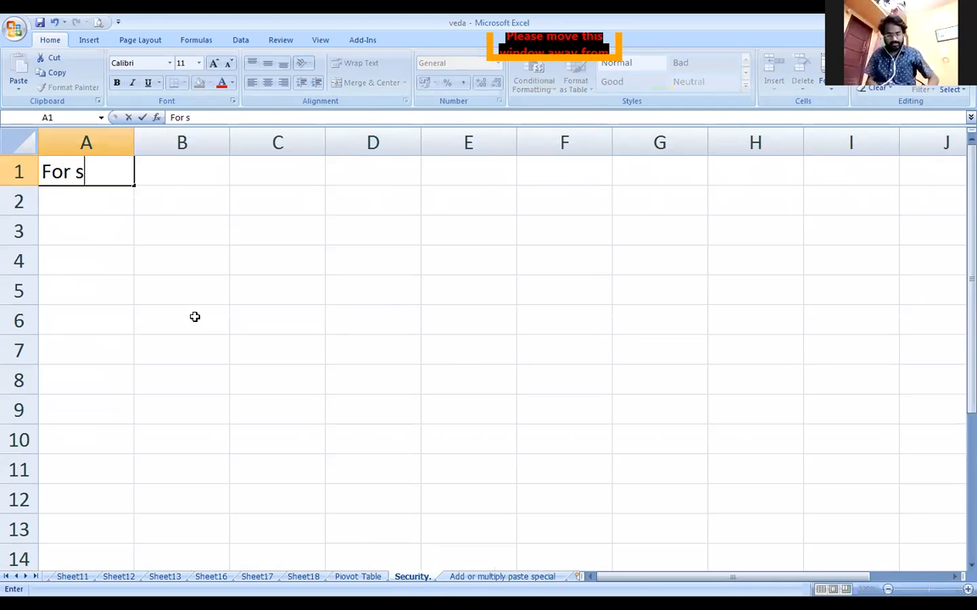
type("eurity")
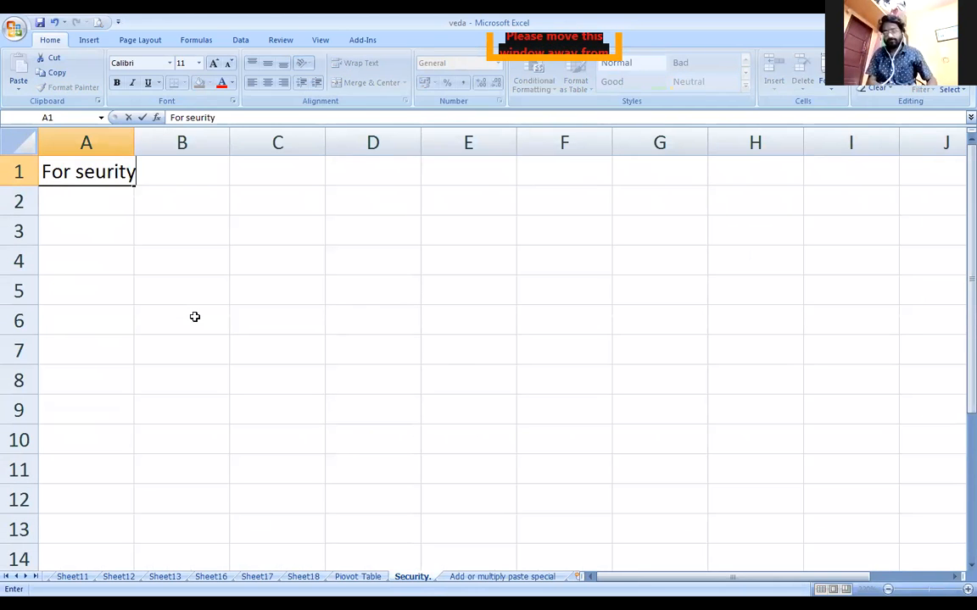
key("Return")
type(".")
key("BackSpace")
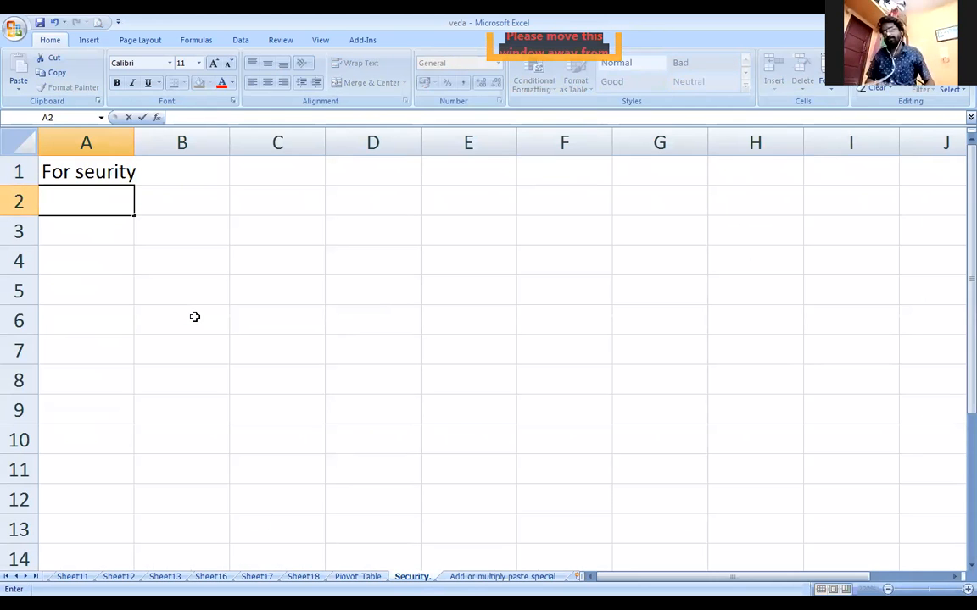
key("Return")
Widen column A and enter 'Press F12' in A3
left_click_drag(134, 143, 175, 146)
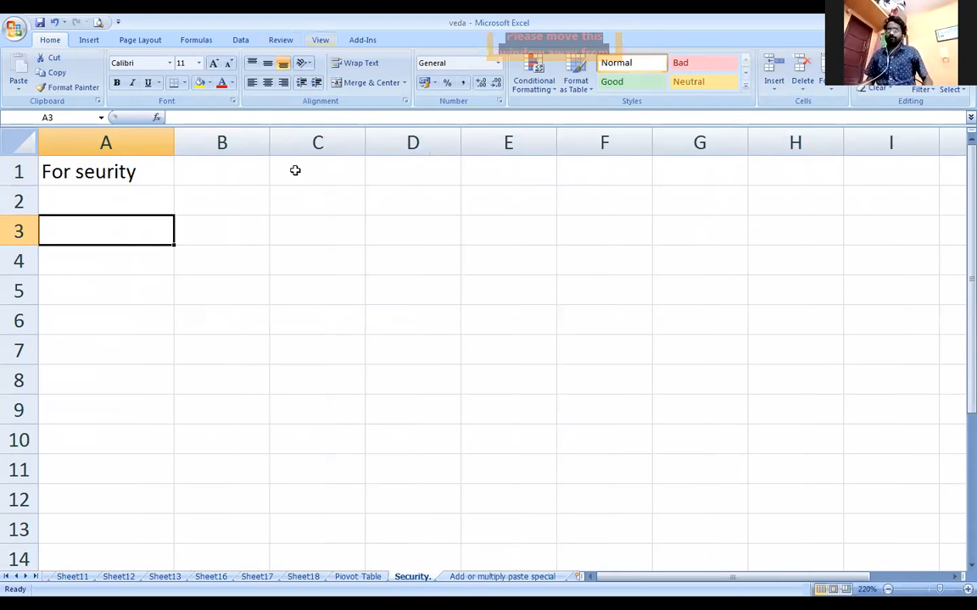
type("P")
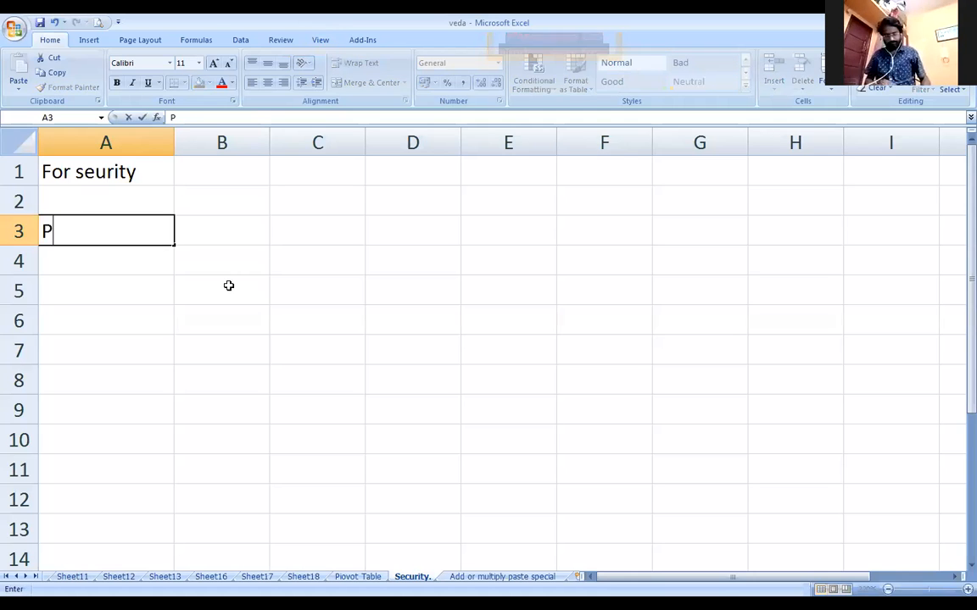
type("ress F12")
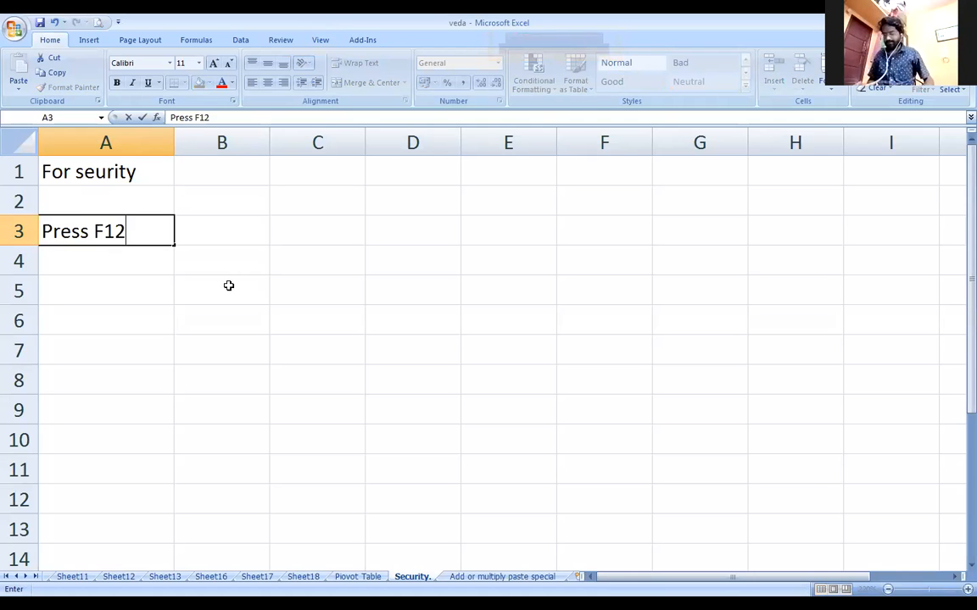
key("Return")
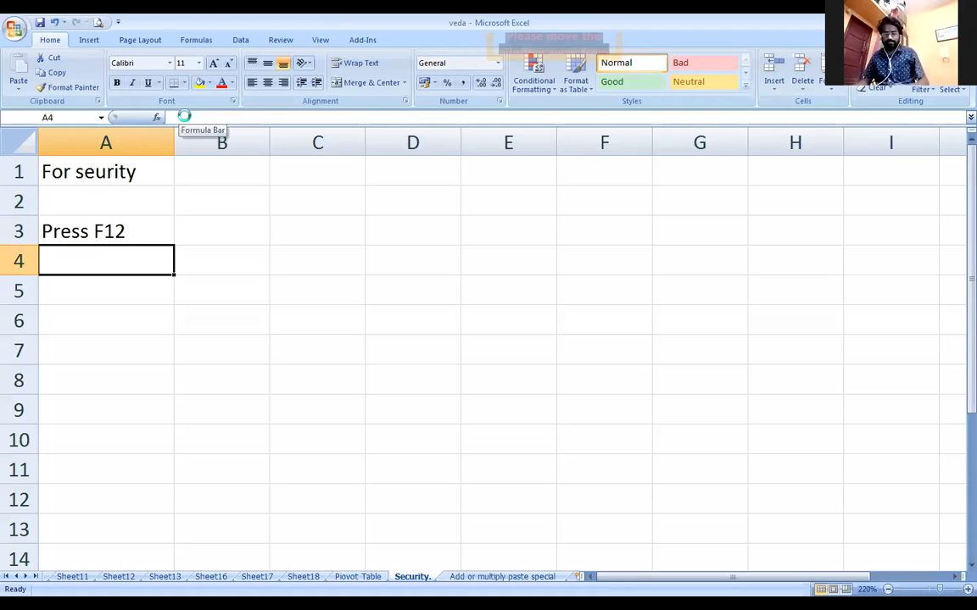
key("F12")
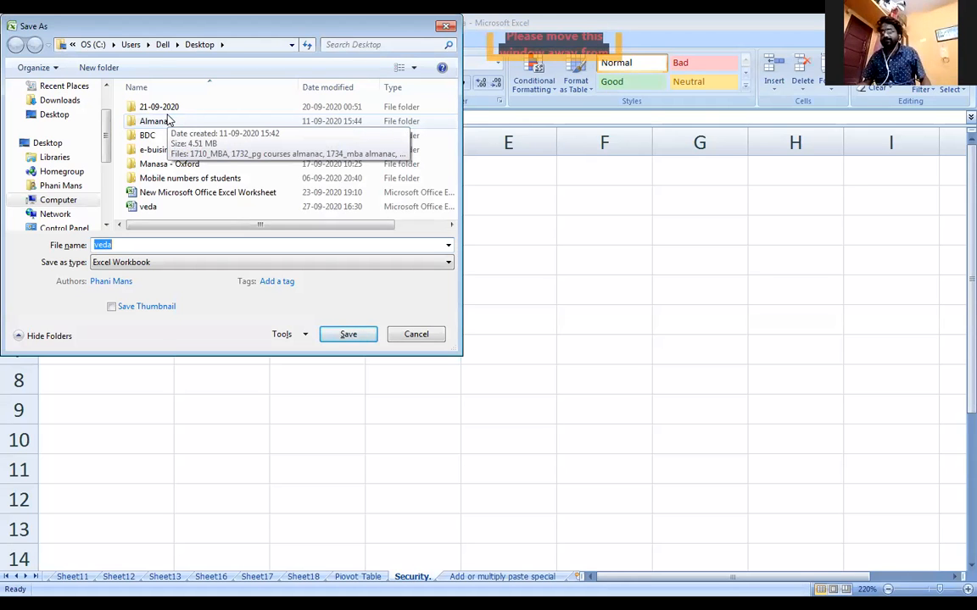
Change the save file name to veda12345 on the Desktop and show the Tools options
left_click(135, 245)
type("12345")
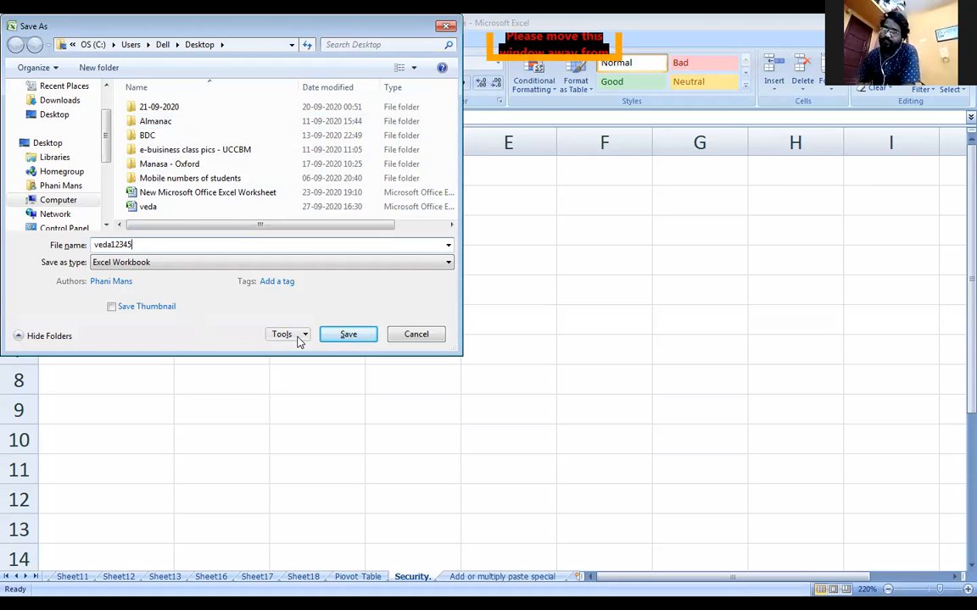
left_click(301, 335)
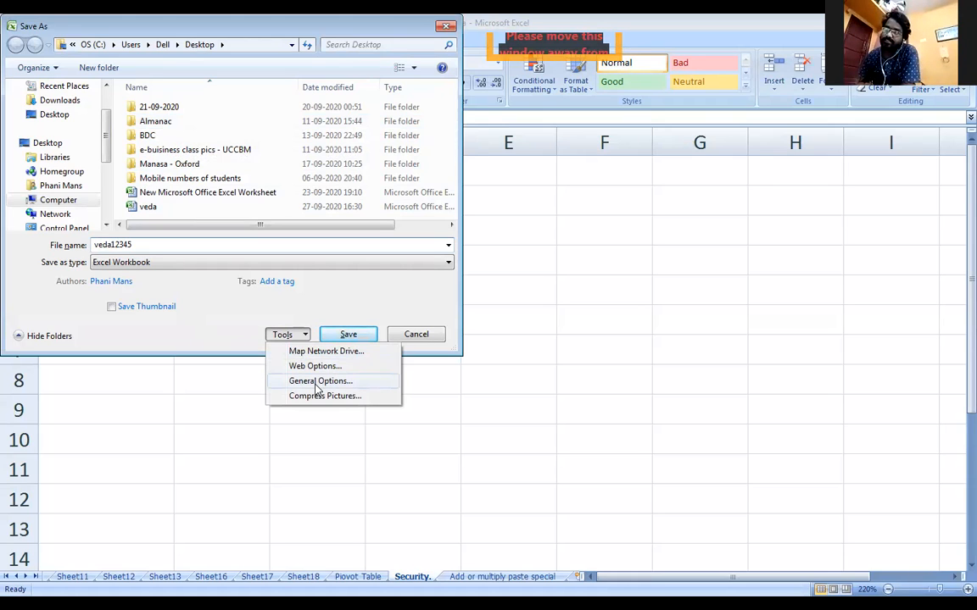
In General Options, set a password to open and a password to modify
left_click(317, 382)
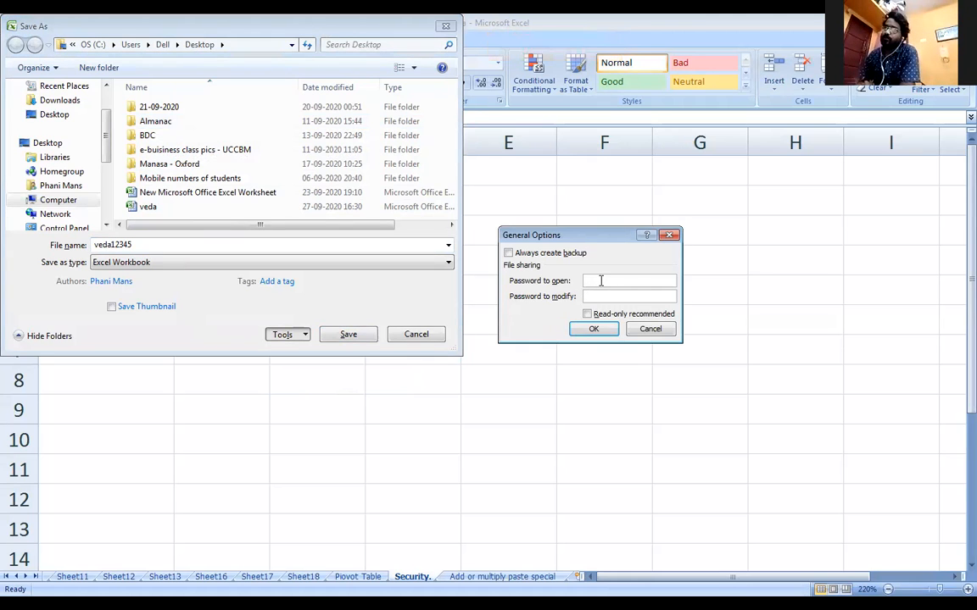
type("1234567")
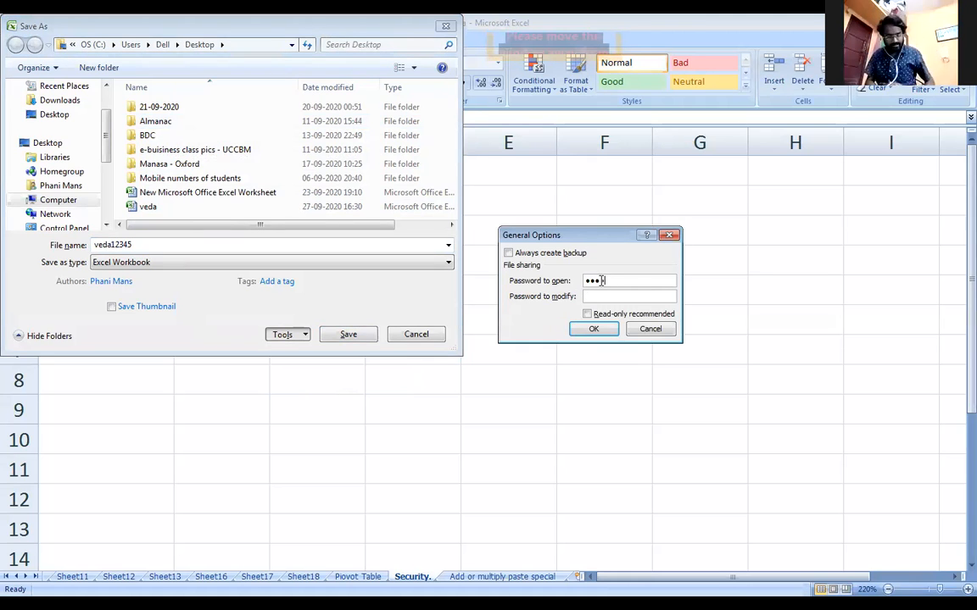
type("89")
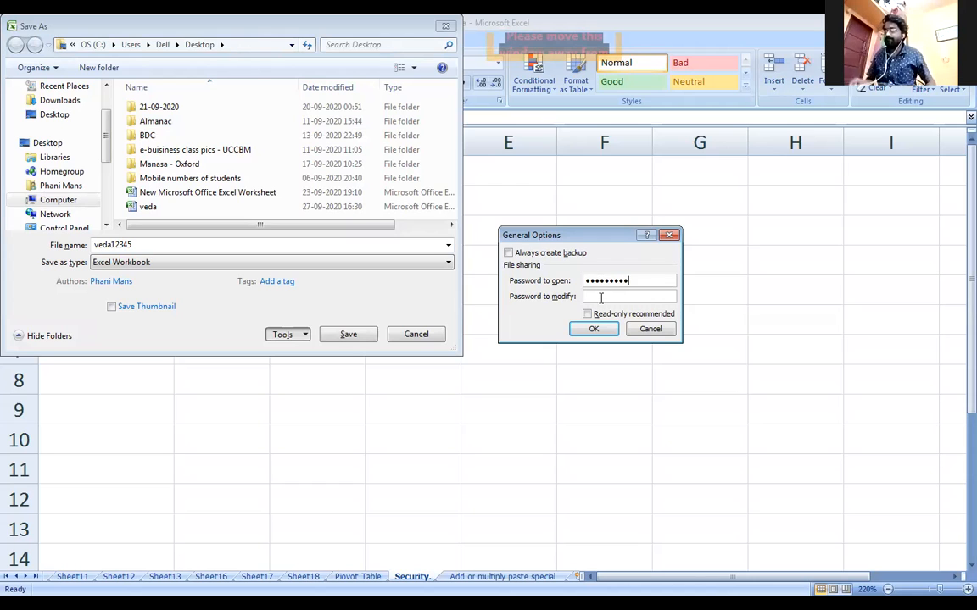
left_click(600, 300)
type("123")
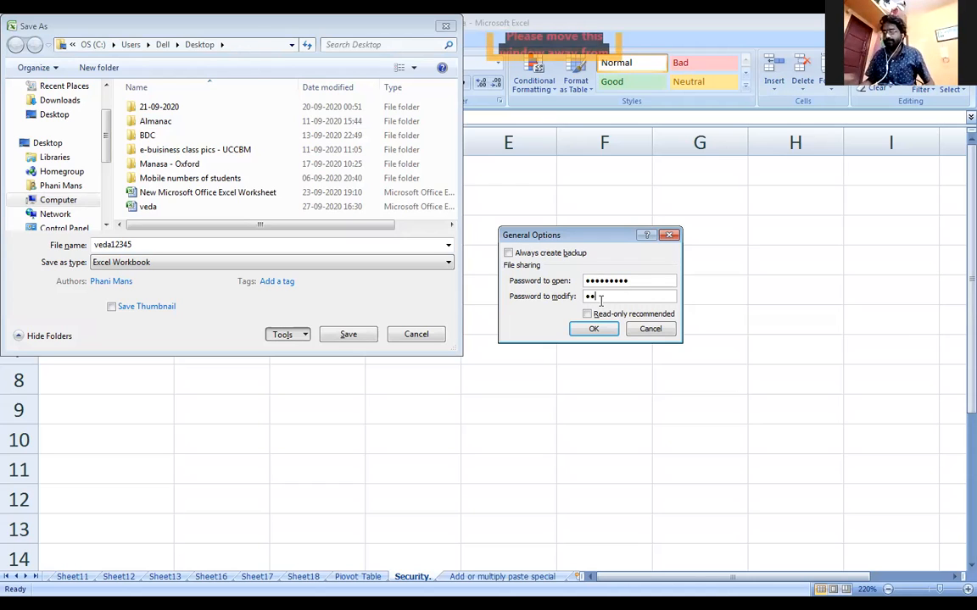
type("456789")
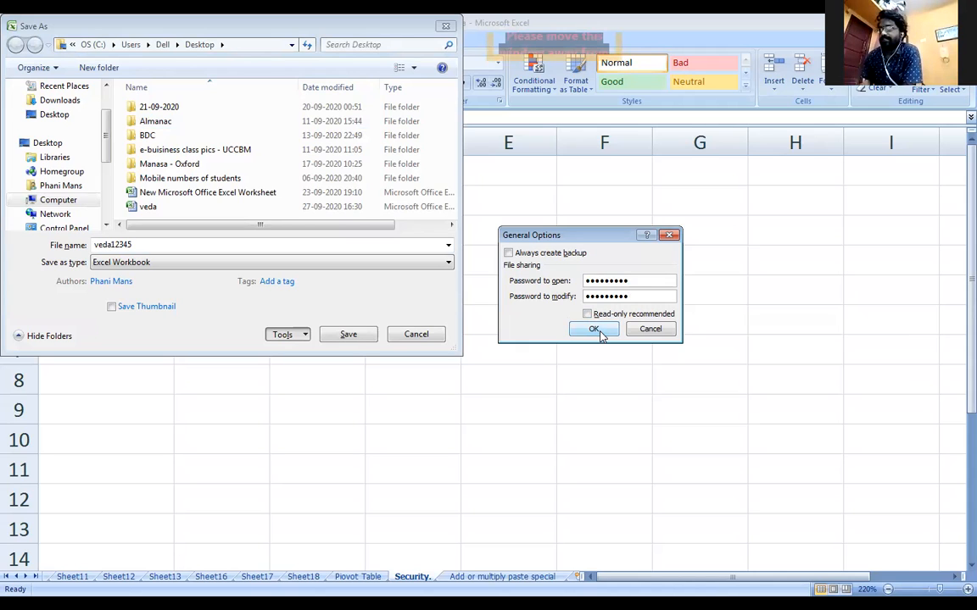
left_click(599, 330)
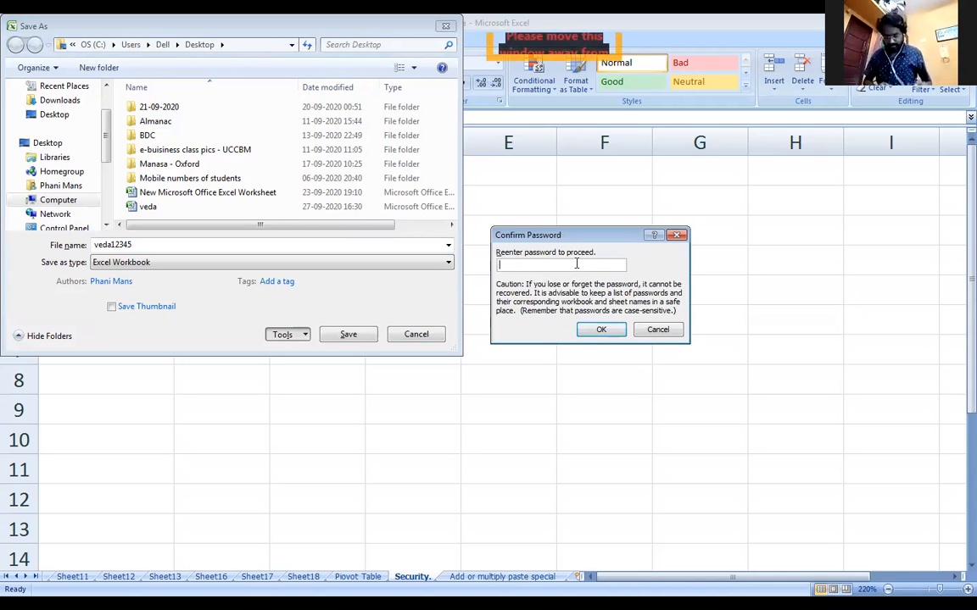
Re-enter both passwords to confirm them, then cancel the Save As
type("123456789")
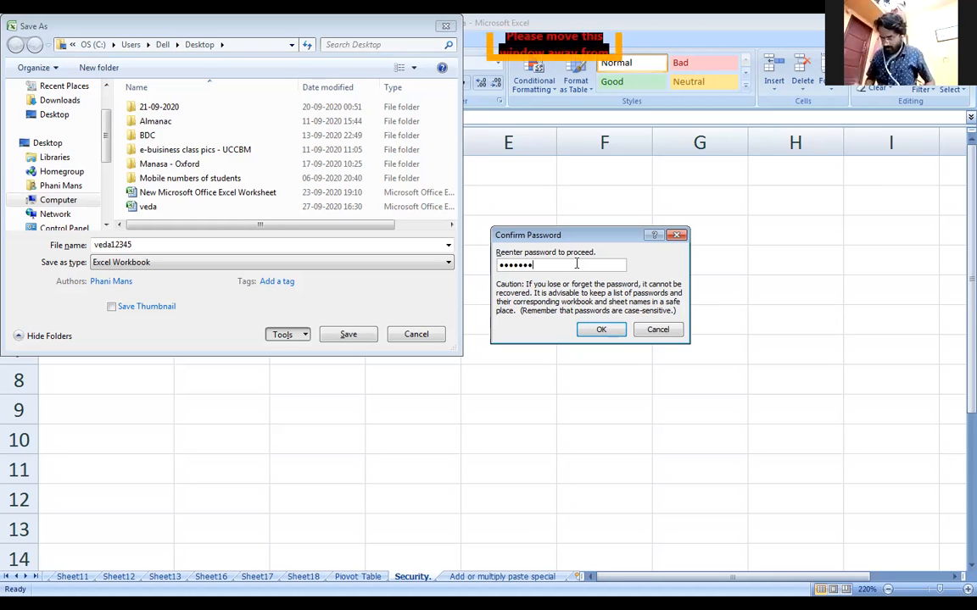
left_click(604, 332)
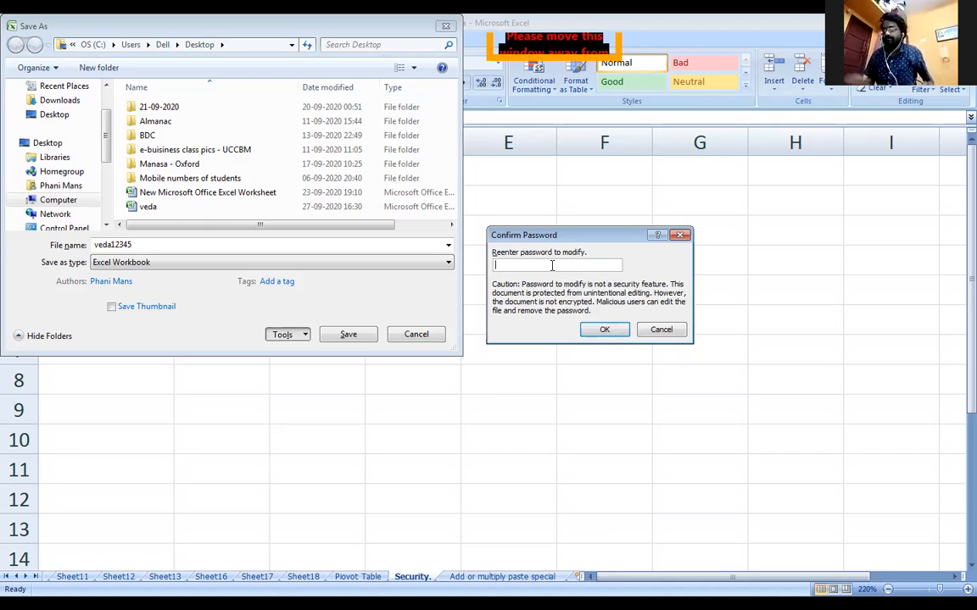
type("12")
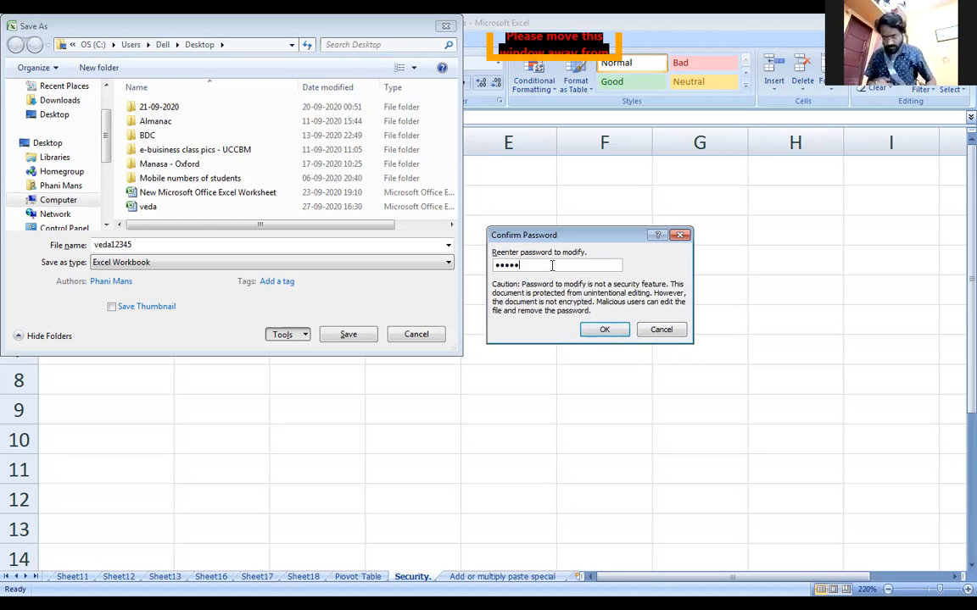
left_click(598, 331)
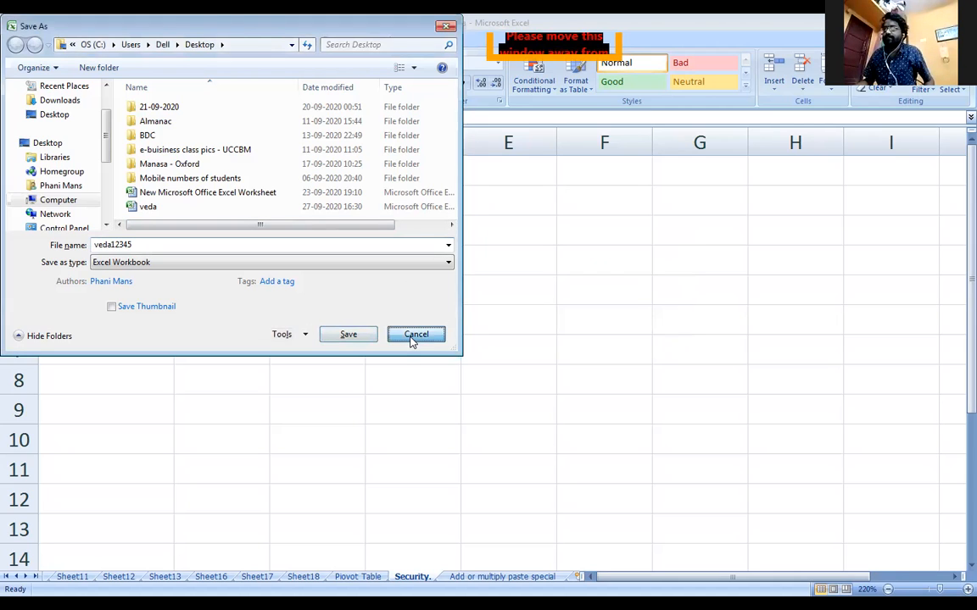
left_click(415, 336)
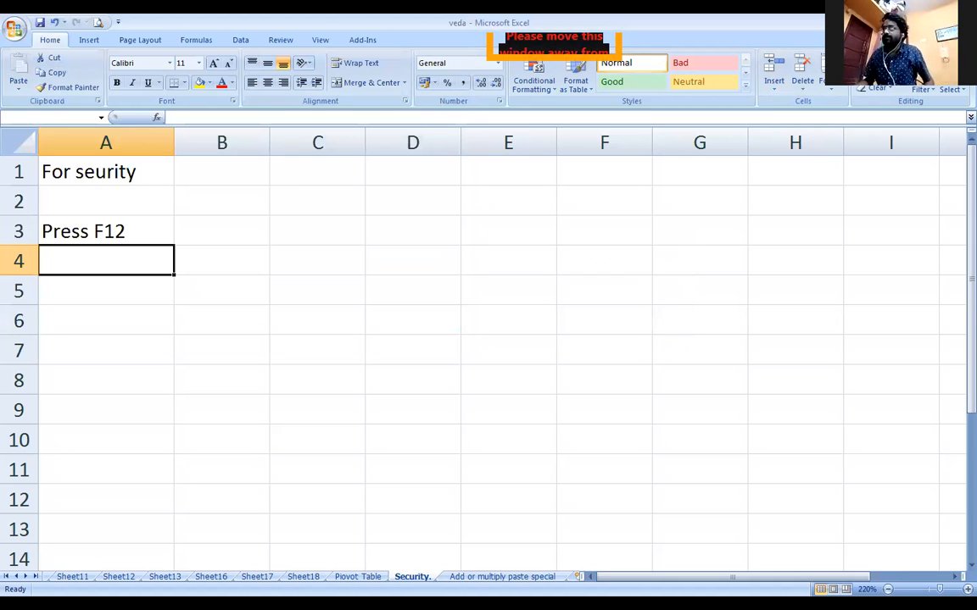
Cancel closing the veda workbook so it stays open
left_click(965, 20)
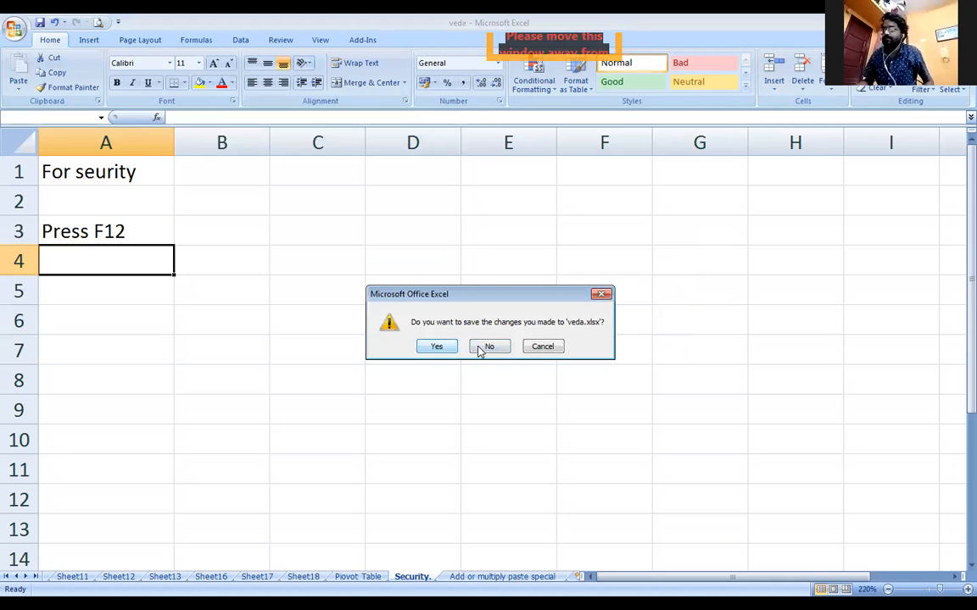
left_click(549, 346)
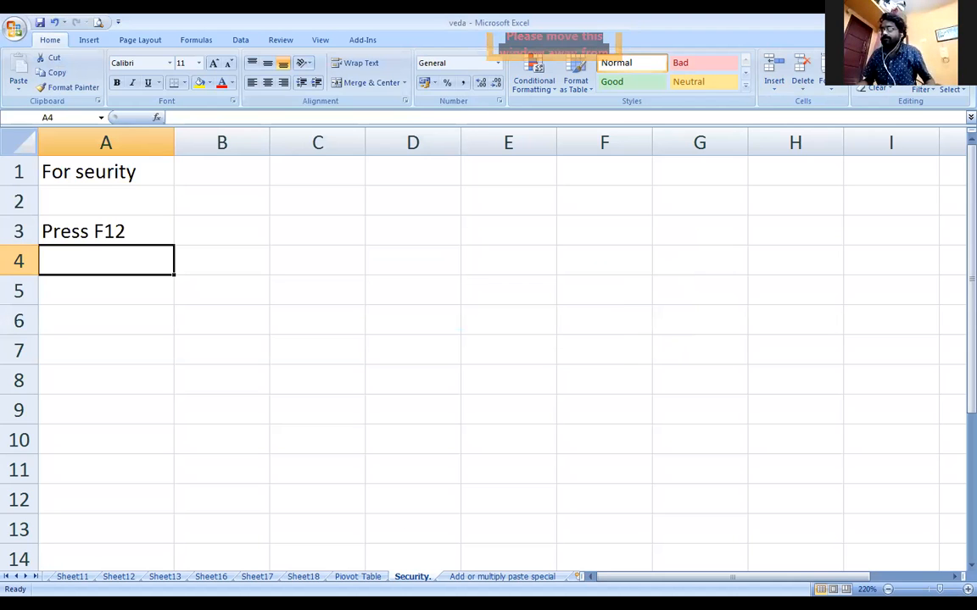
key("F12")
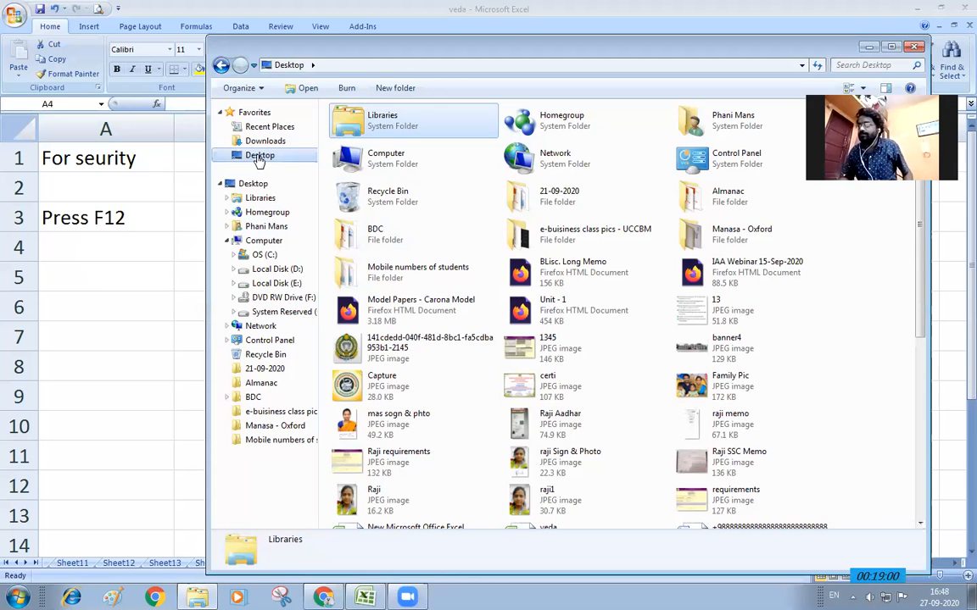
Browse the Desktop files and Downloads folder, then close the Explorer window
left_click(749, 472)
scroll(749, 471, "down", 4)
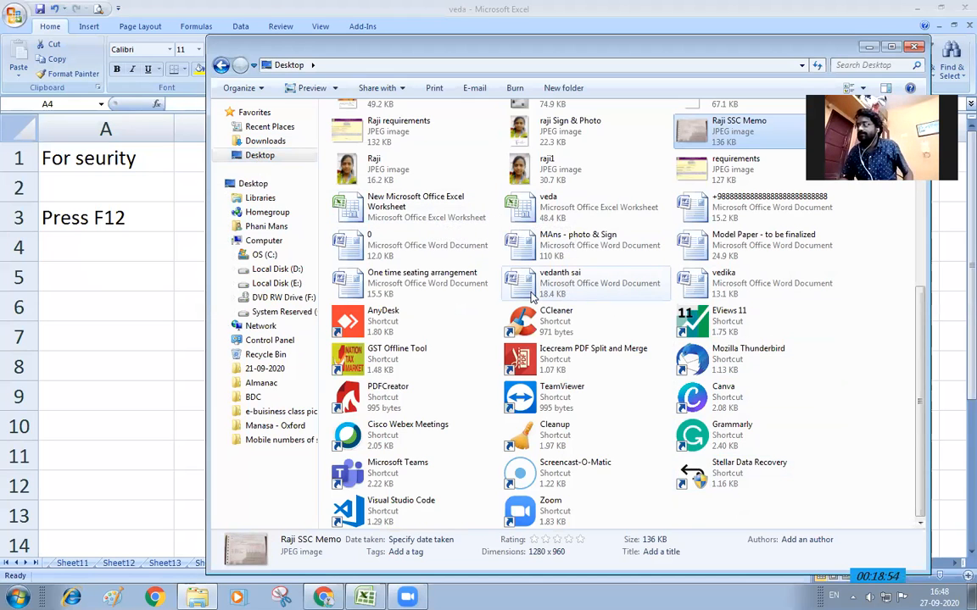
scroll(460, 234, "up", 5)
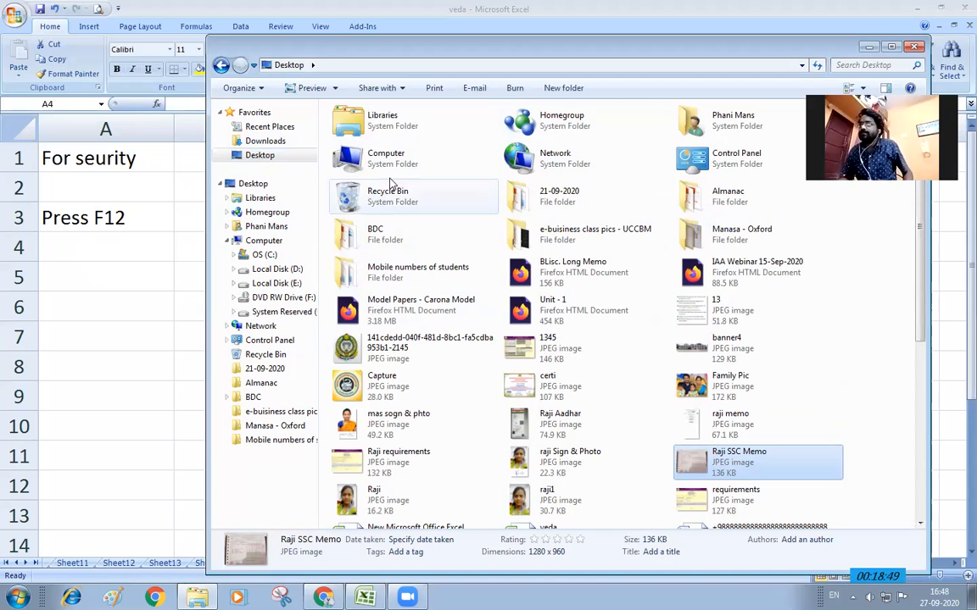
left_click(269, 145)
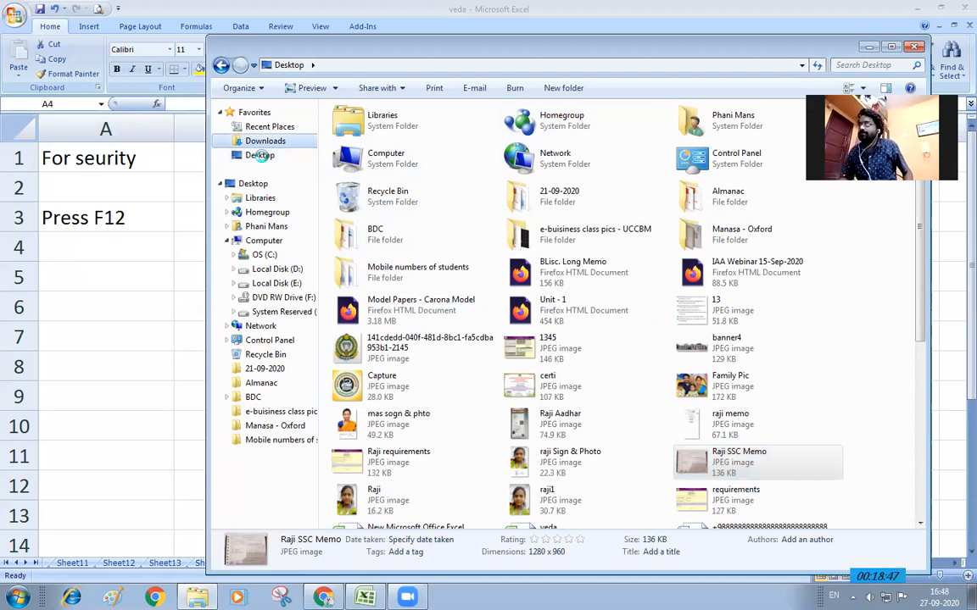
left_click(915, 47)
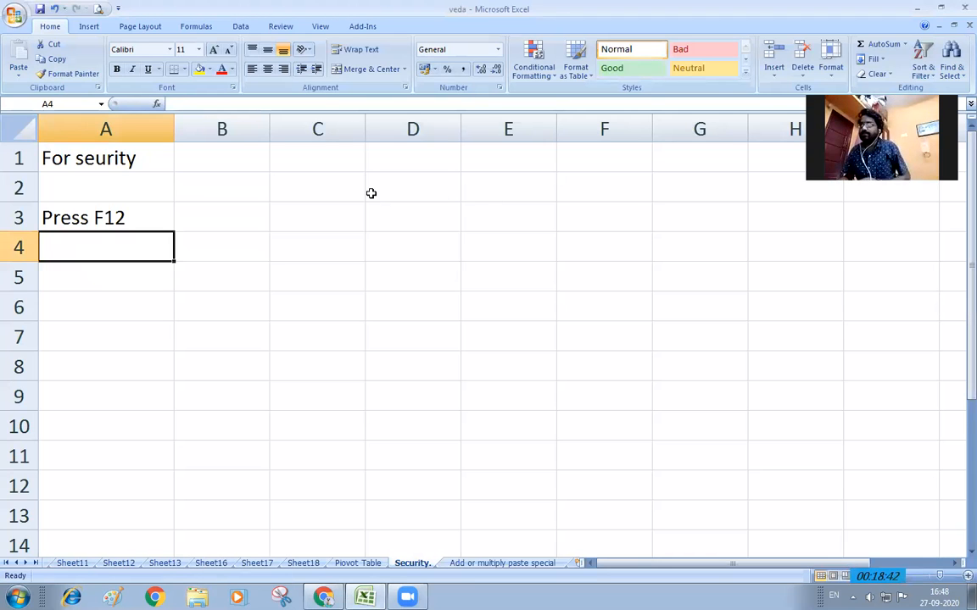
Cancel a reopened Save As, then minimize Excel and Chrome to reveal the desktop
key("F12")
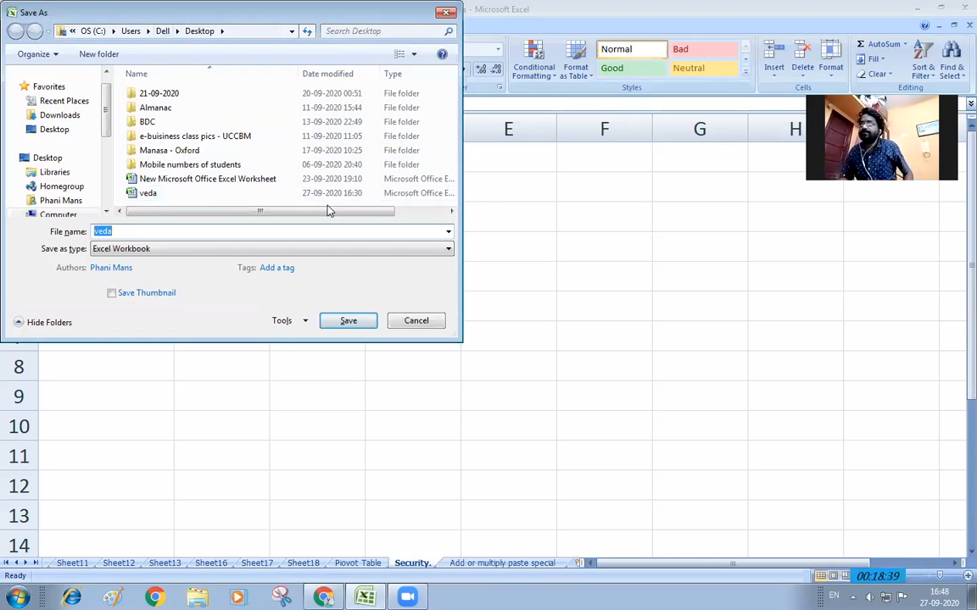
left_click(254, 179)
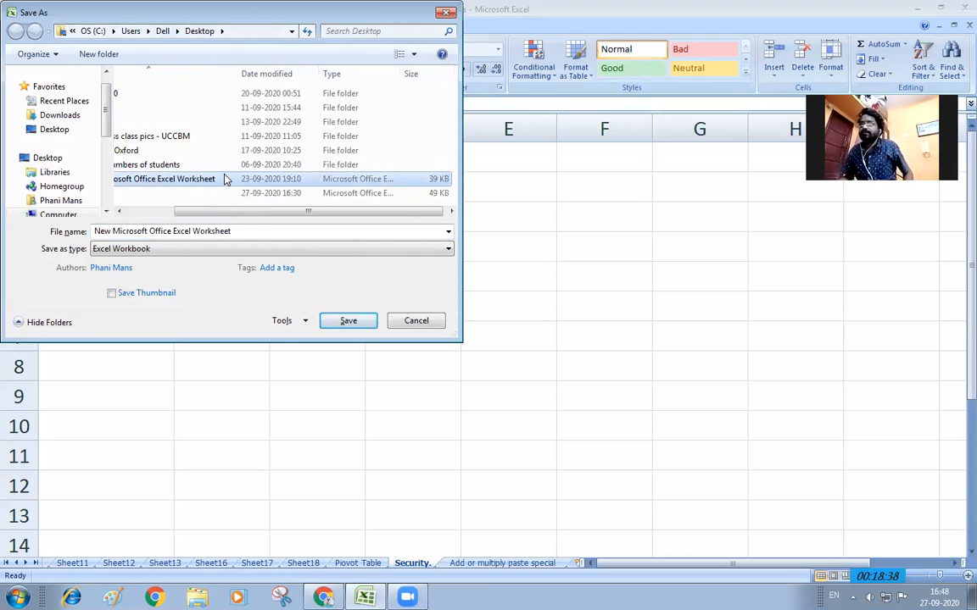
left_click(226, 179)
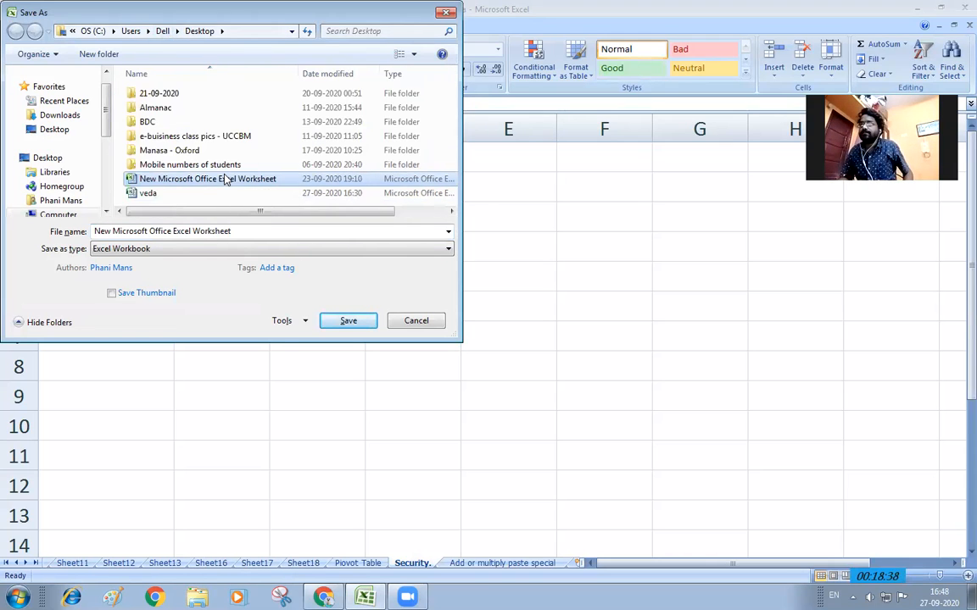
left_click(417, 321)
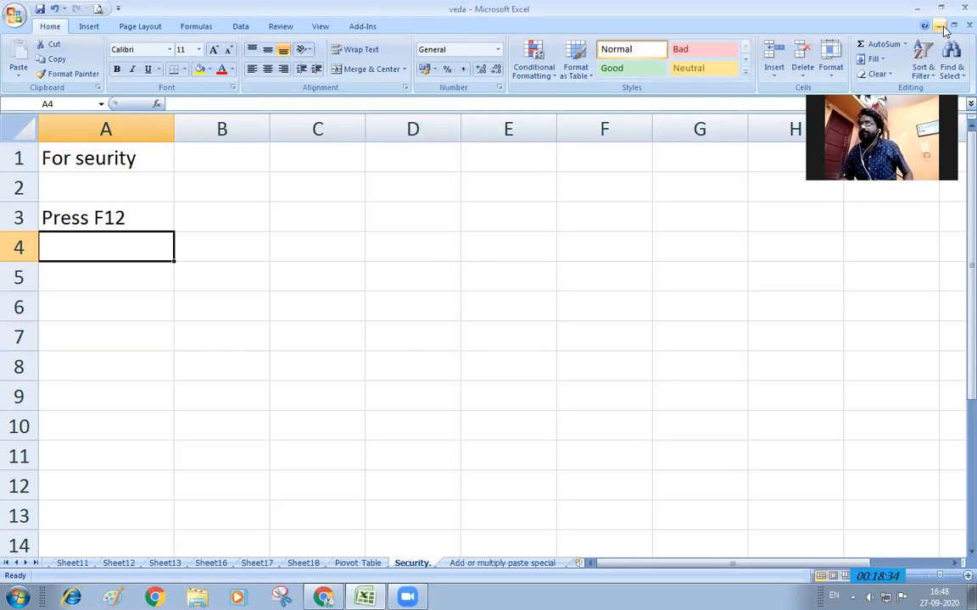
left_click(918, 9)
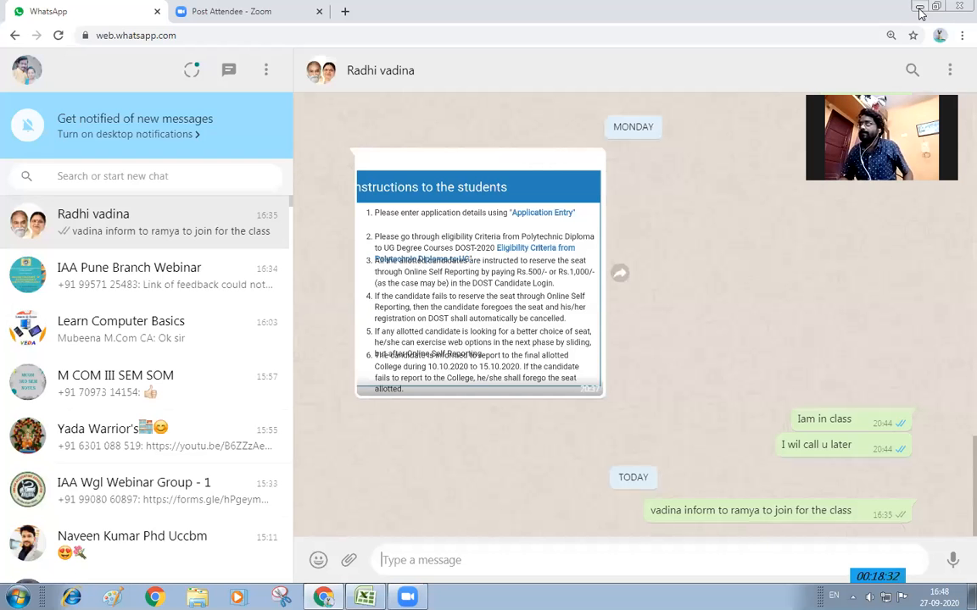
left_click(918, 9)
Open the veda workbook from the desktop, triggering the already-open warning
left_click(234, 469)
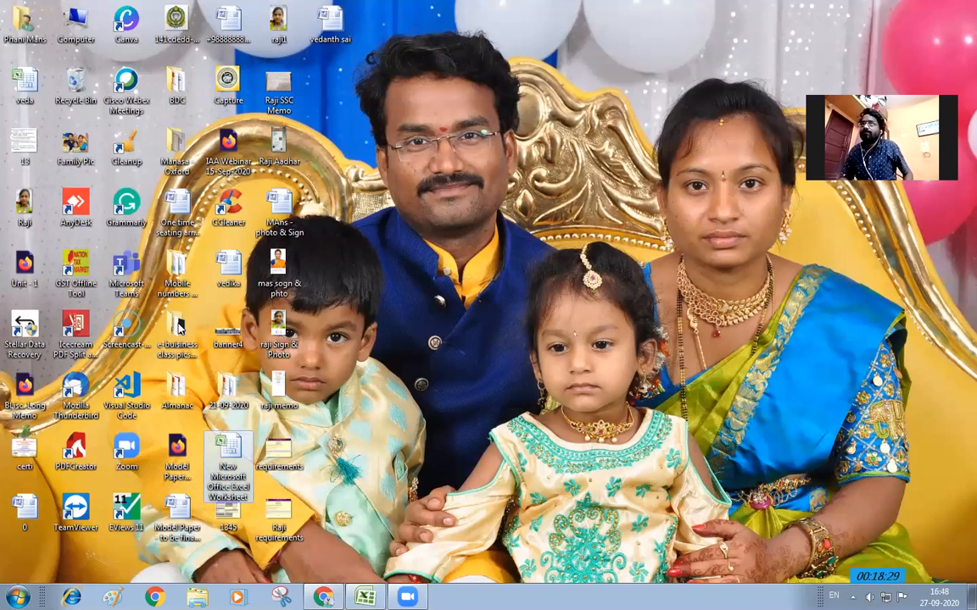
double_click(25, 90)
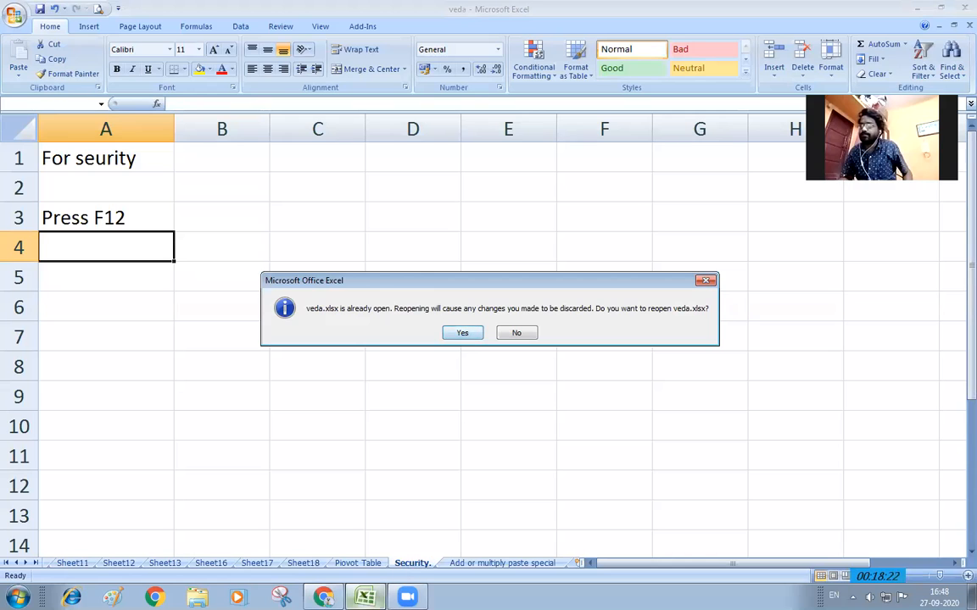
Reopen veda.xlsx discarding unsaved changes, then switch between the open workbook windows
left_click(464, 333)
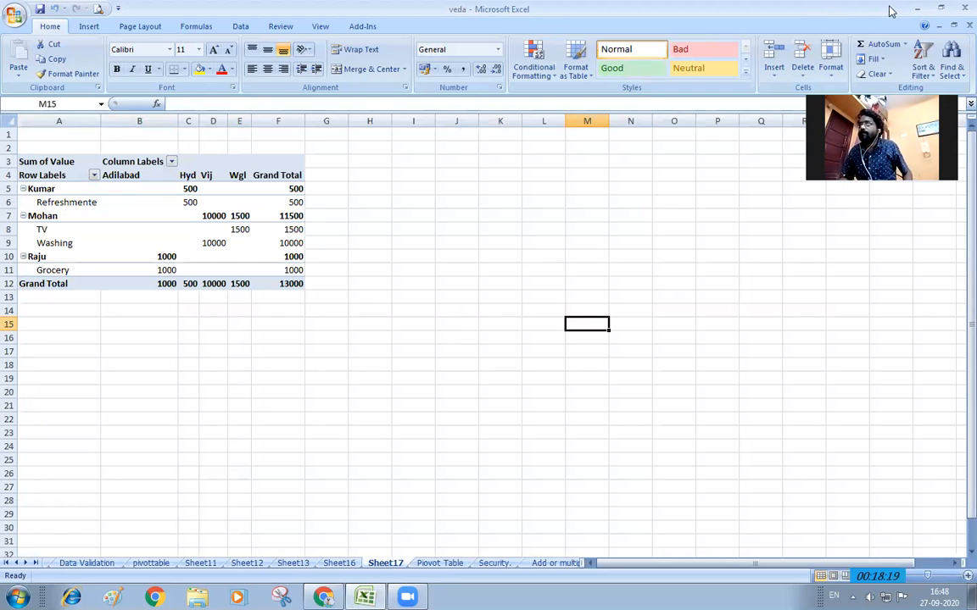
left_click(917, 7)
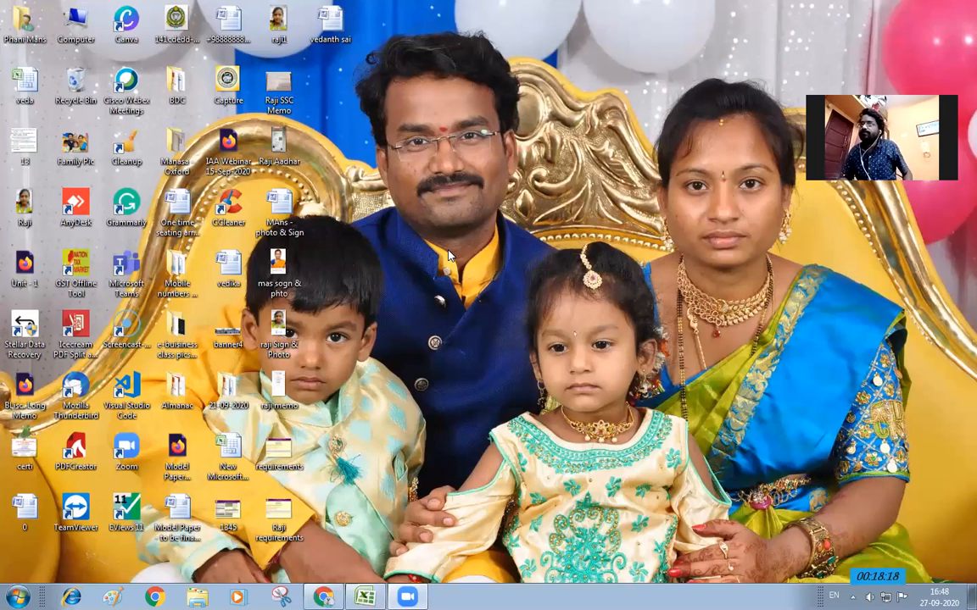
left_click(226, 447)
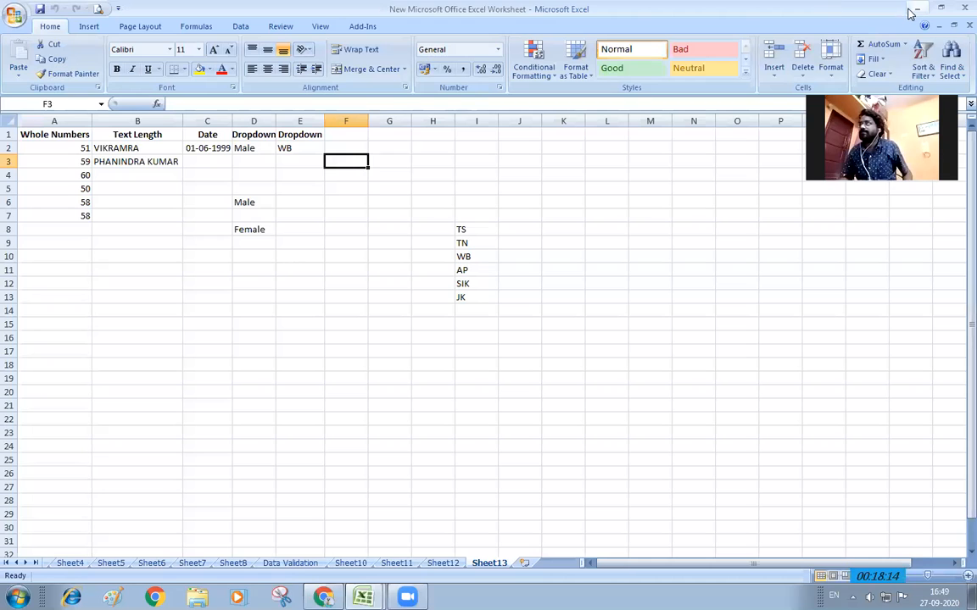
left_click(442, 562)
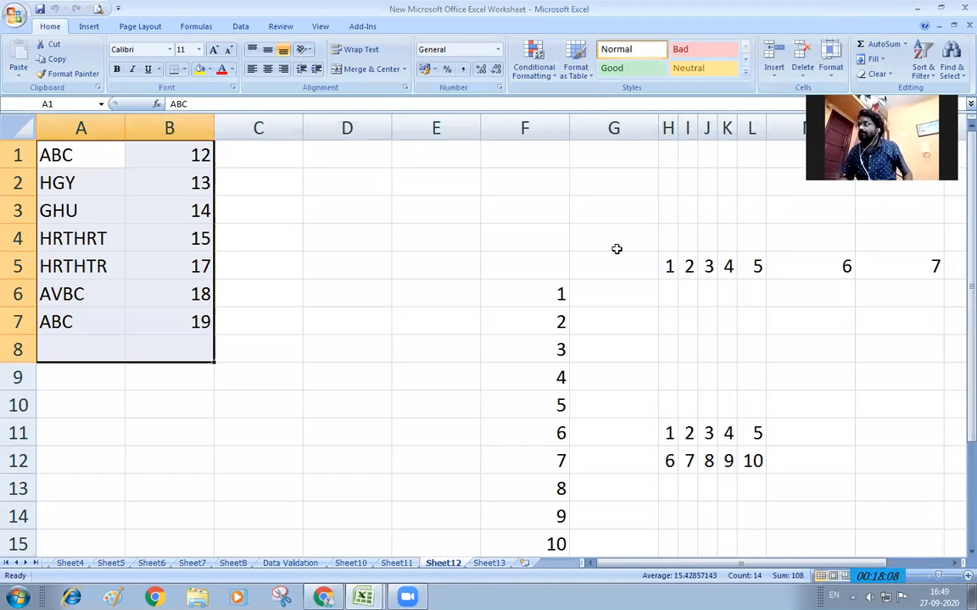
left_click(919, 9)
left_click(366, 597)
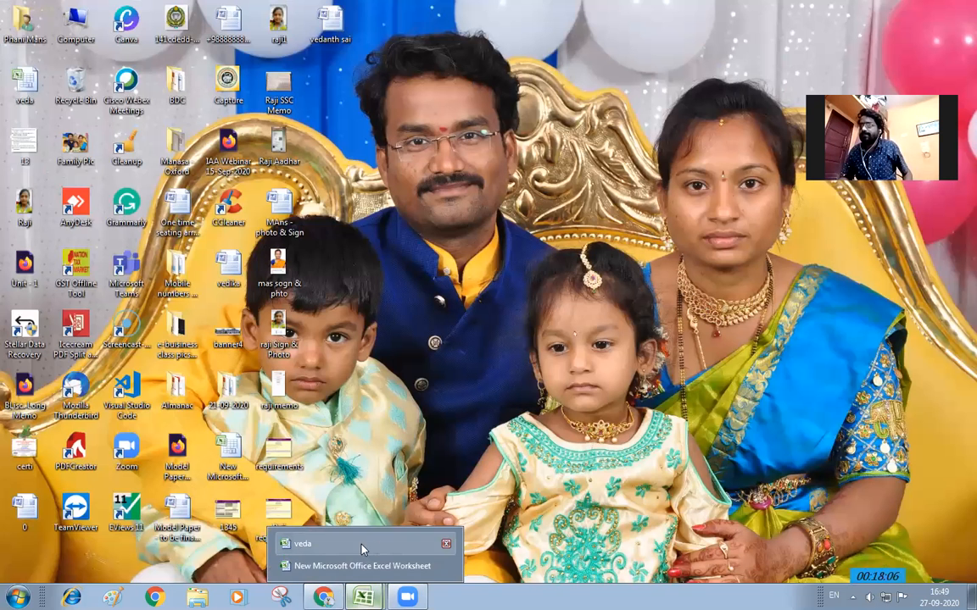
left_click(362, 565)
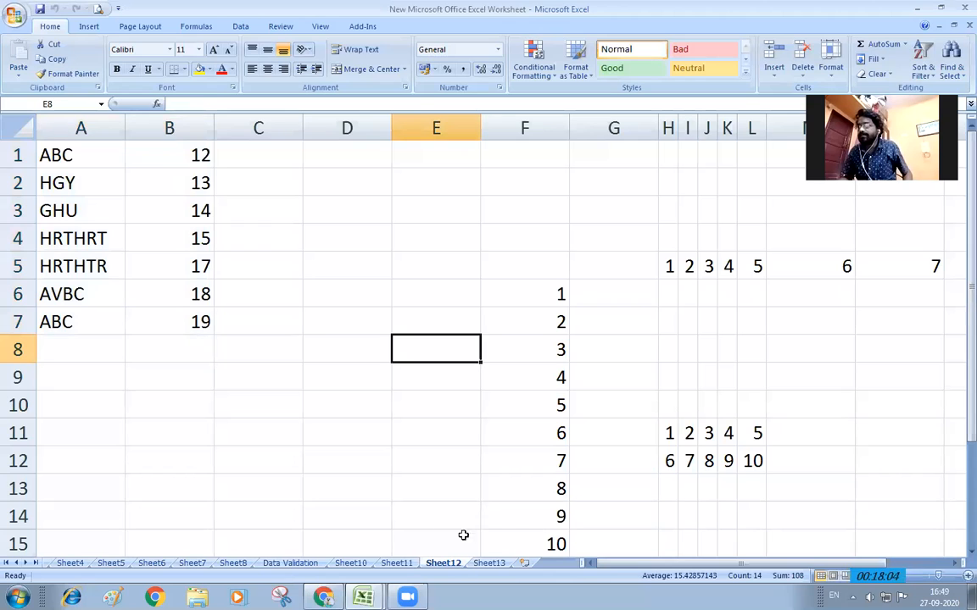
left_click(365, 597)
left_click(377, 542)
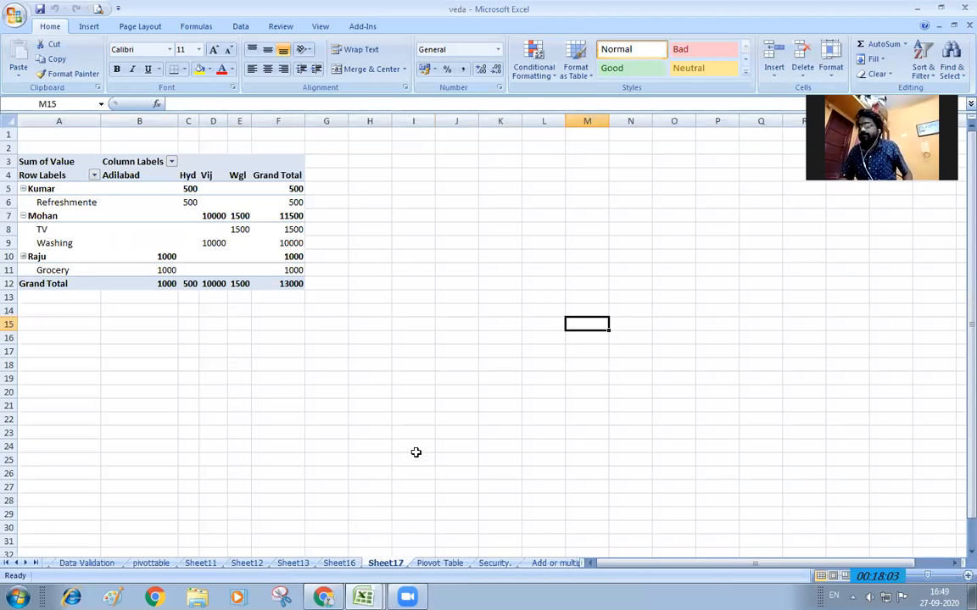
left_click(416, 456)
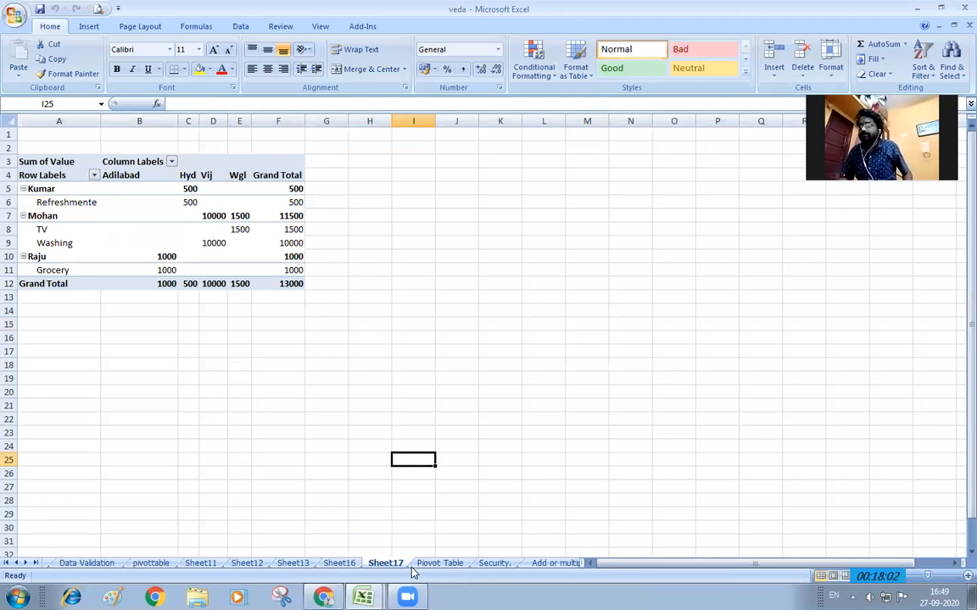
Close the veda workbook and reopen it from the desktop
left_click(961, 8)
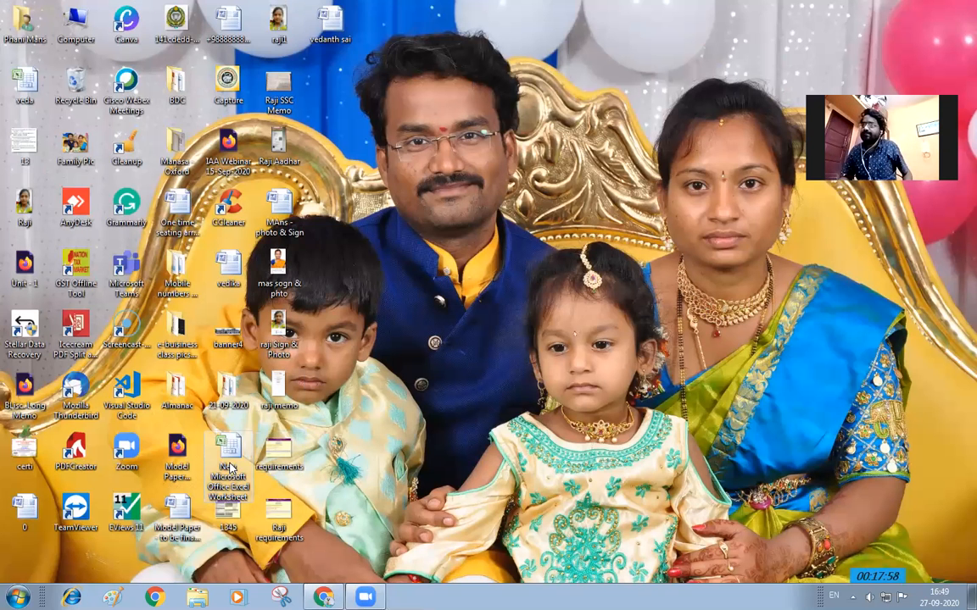
left_click(22, 85)
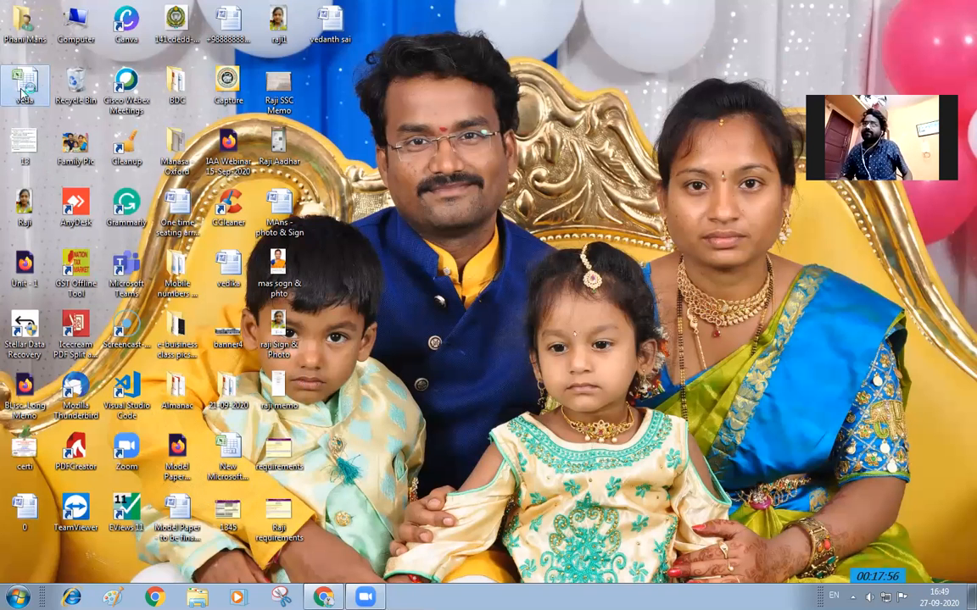
double_click(22, 85)
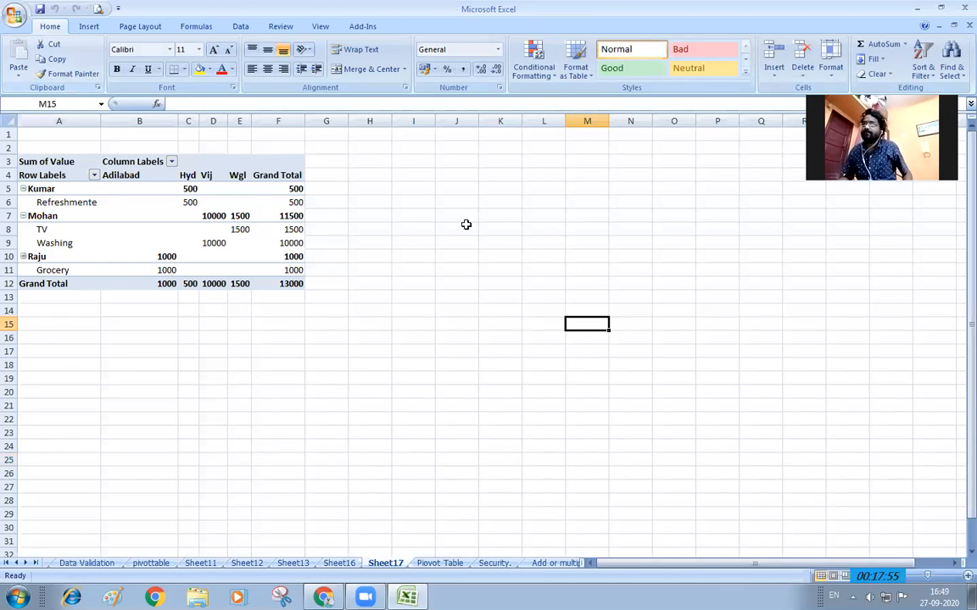
key("F12")
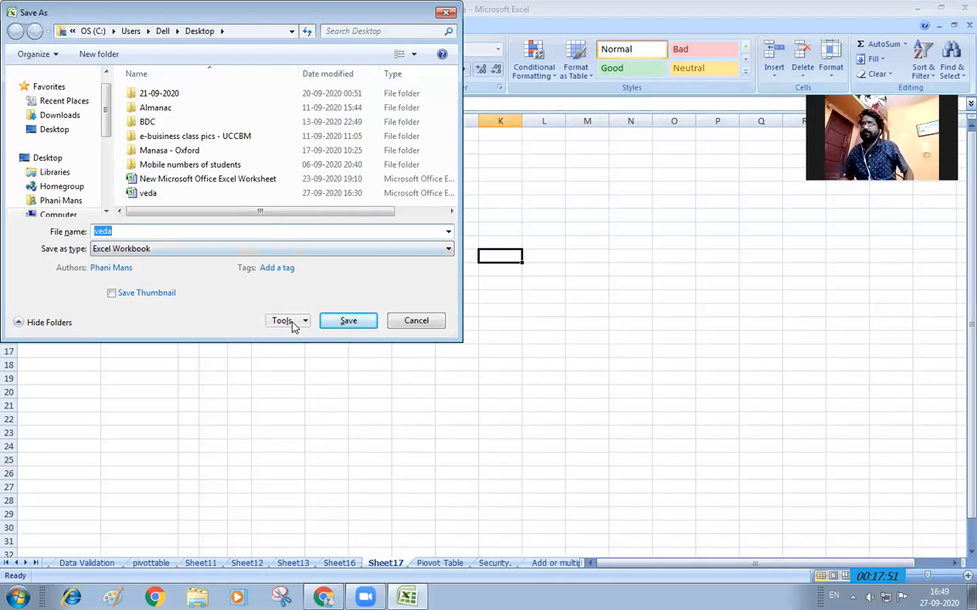
Back out of the password options and rename the file to veda12345
left_click(293, 326)
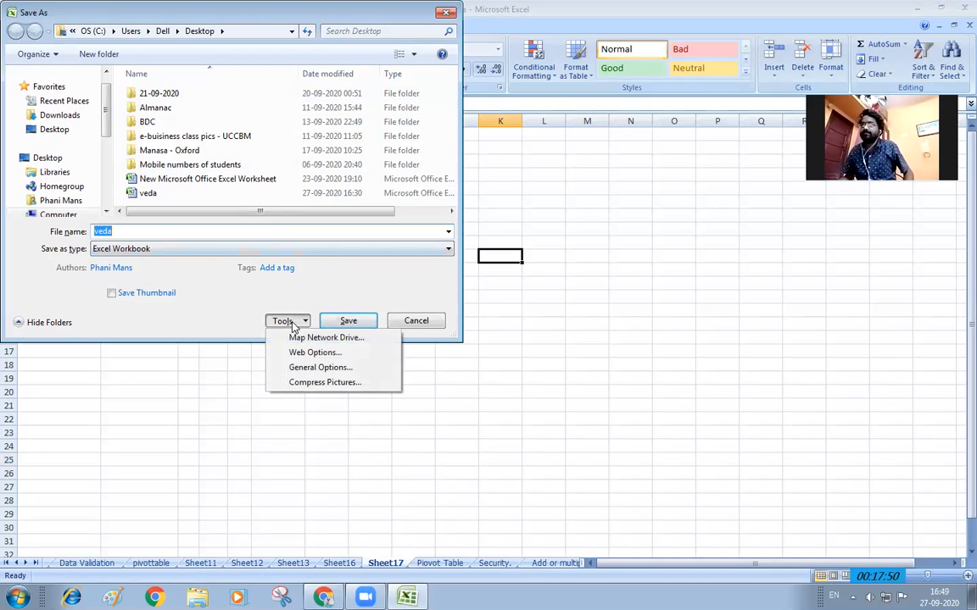
left_click(314, 368)
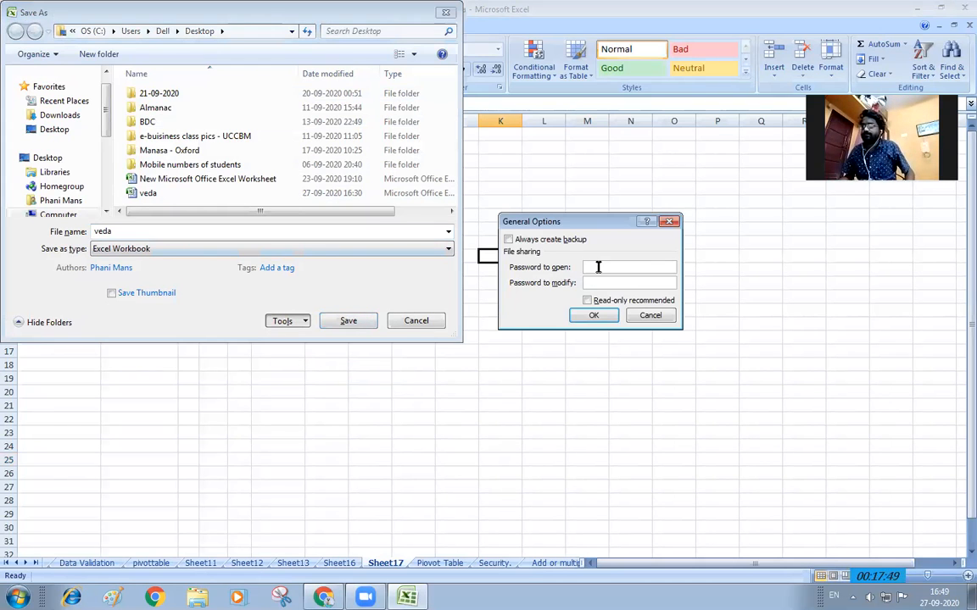
type("••••")
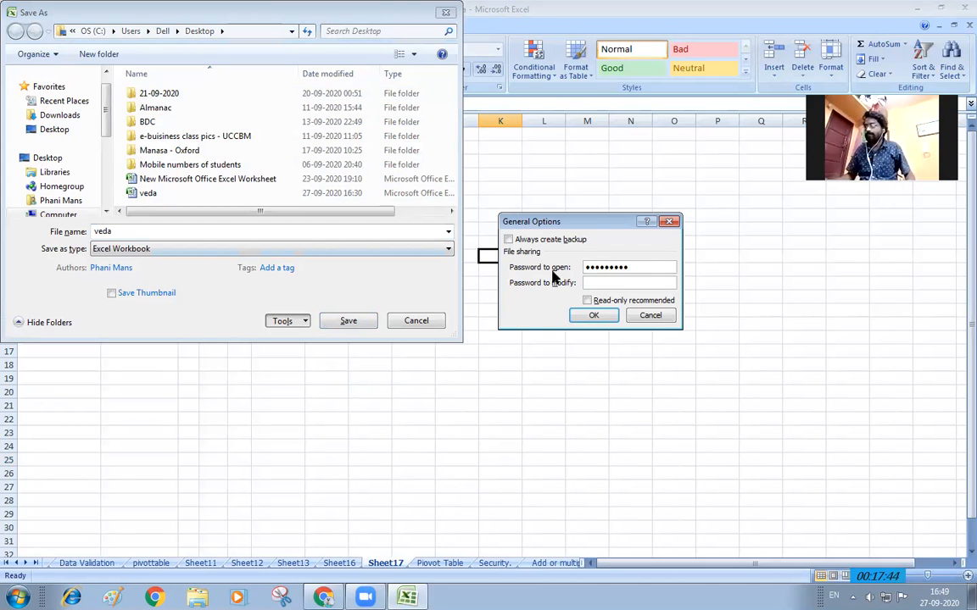
left_click(648, 315)
left_click(232, 231)
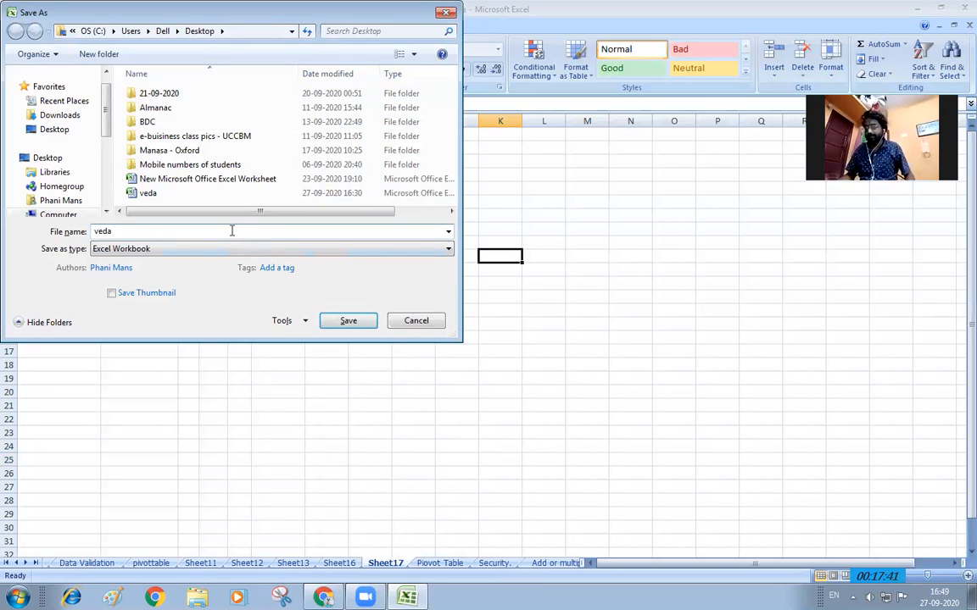
type("12345")
In General Options, enter a password to open and a password to modify
left_click(296, 322)
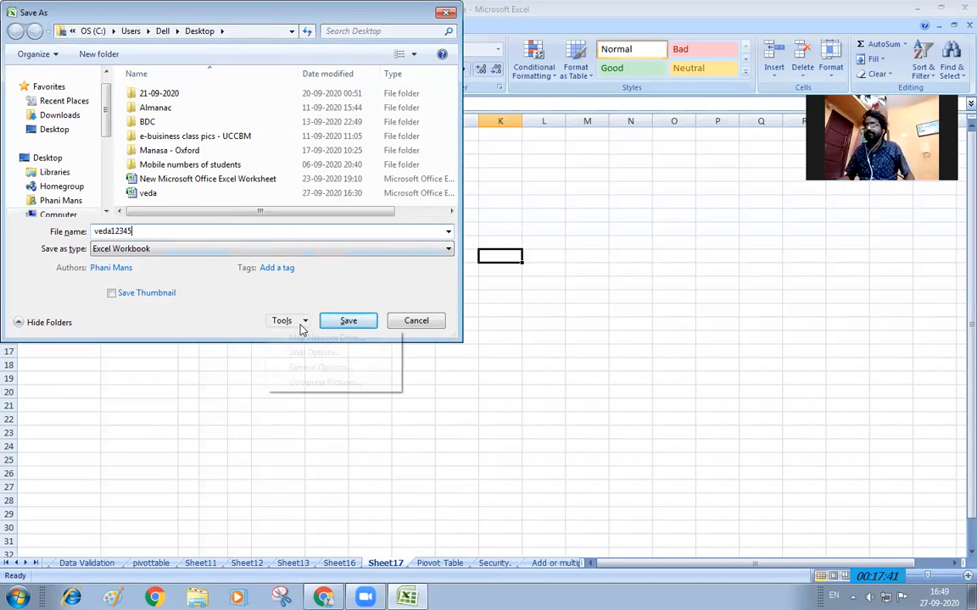
left_click(317, 367)
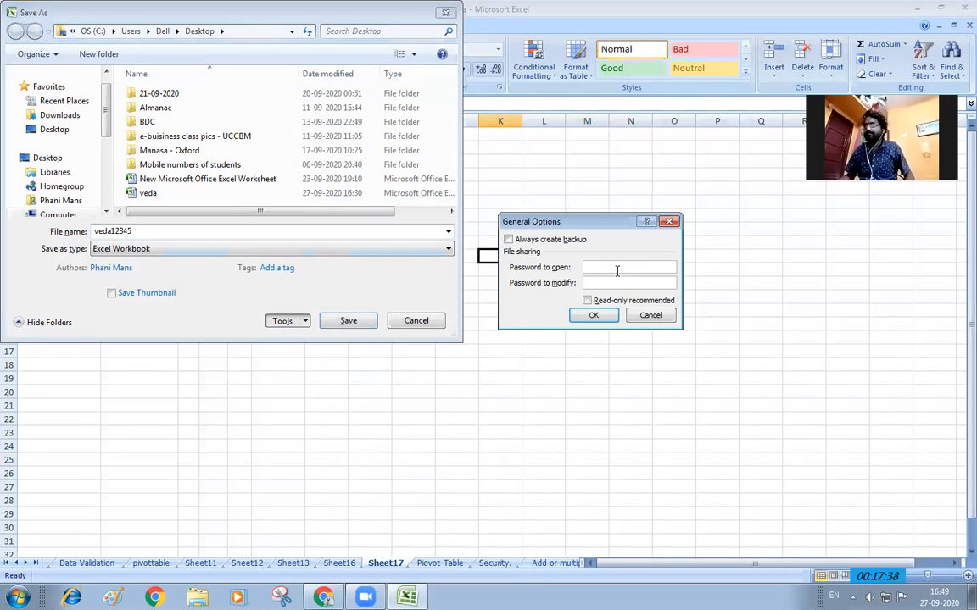
type("123456789")
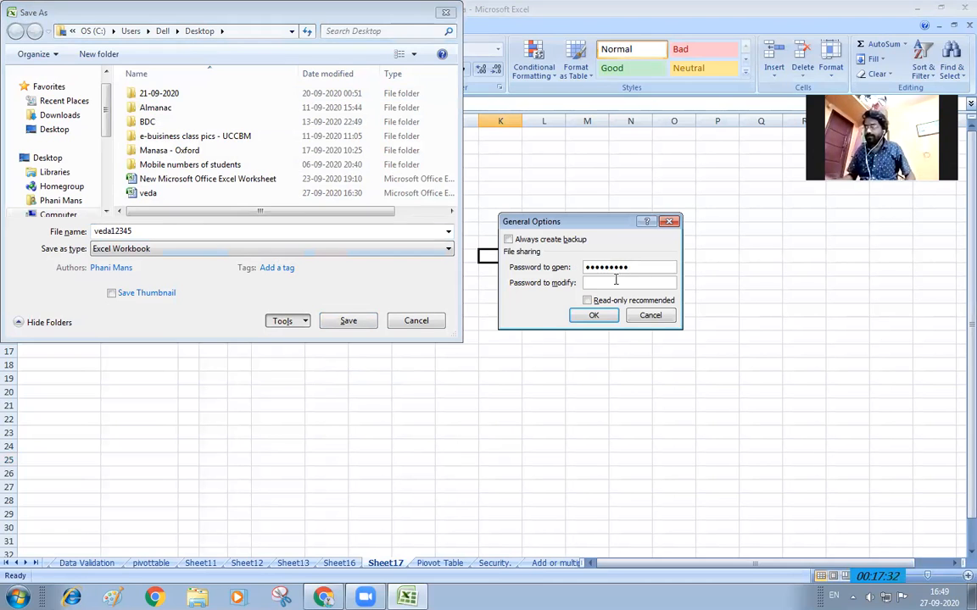
left_click(615, 279)
type("••••")
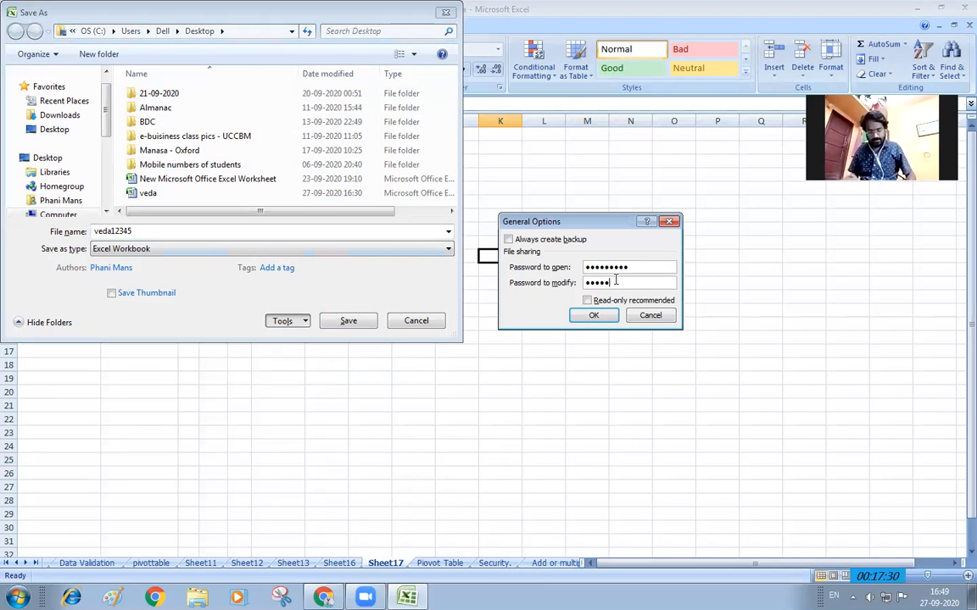
left_click(604, 316)
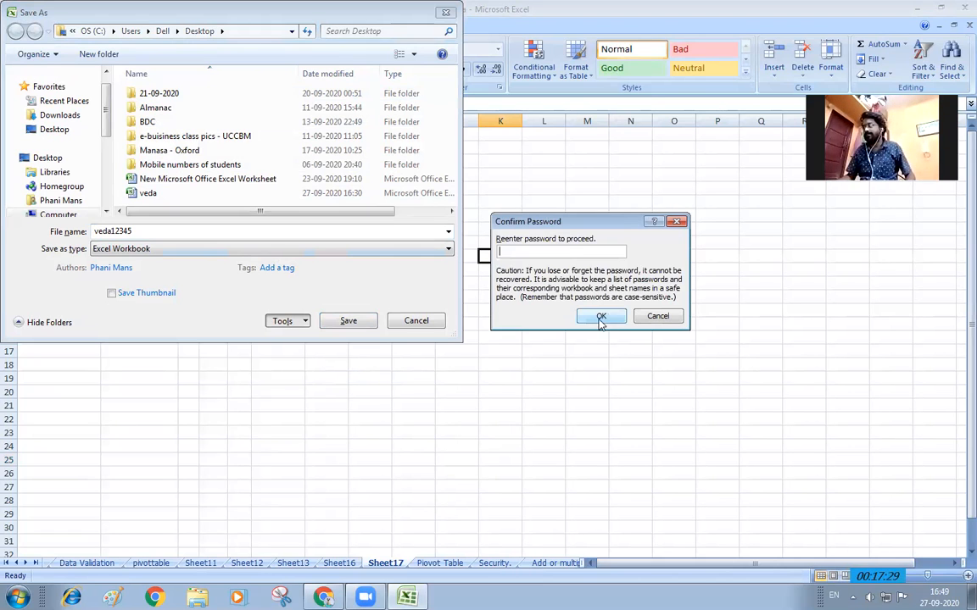
Re-enter both passwords in the Confirm Password prompts
type("•••")
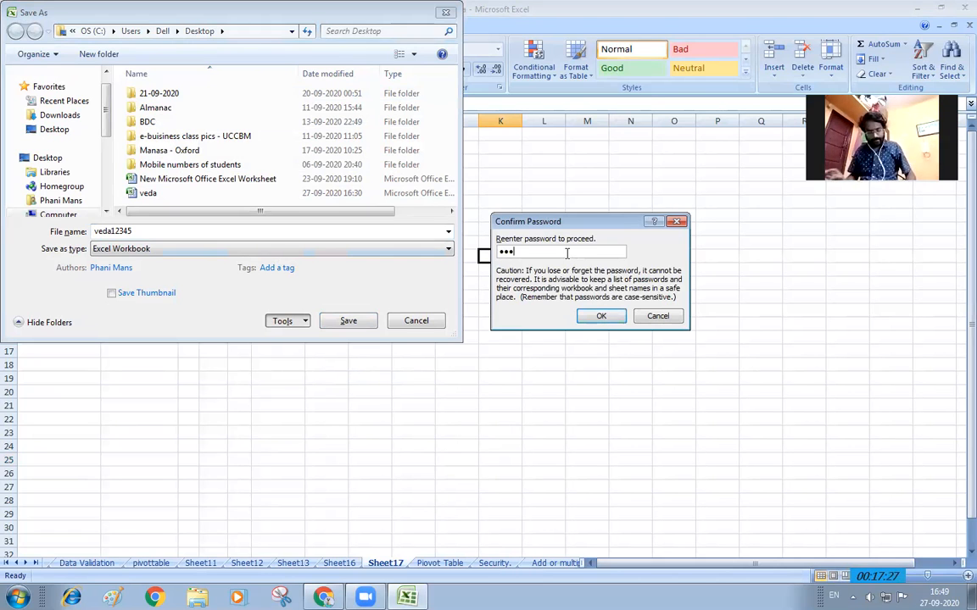
type("••••")
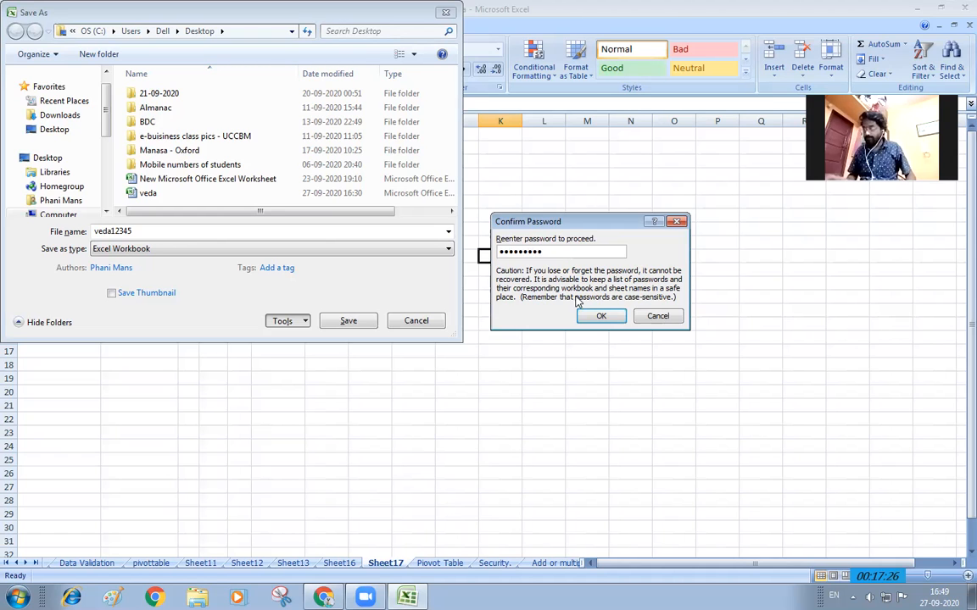
left_click(598, 316)
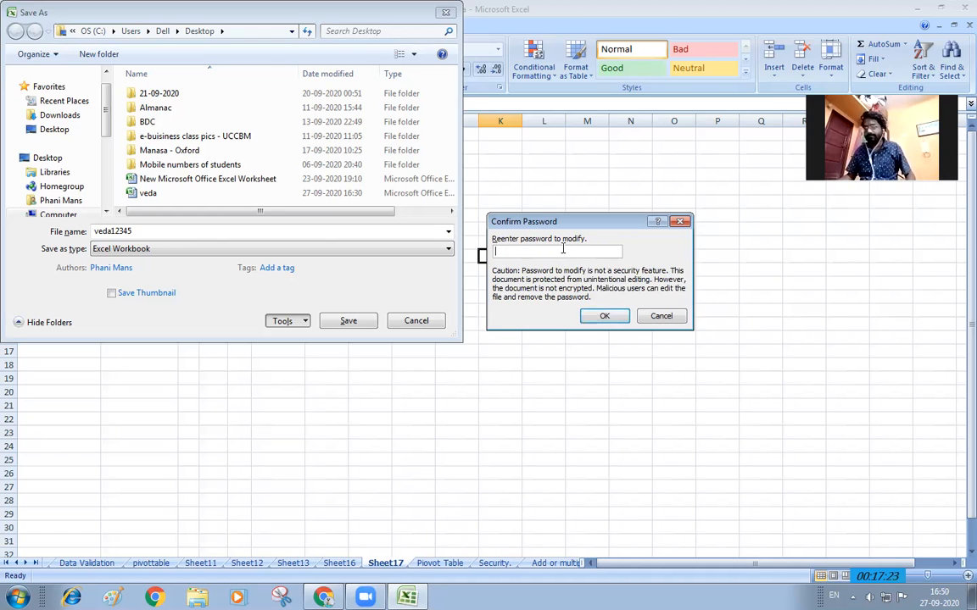
type("•••••")
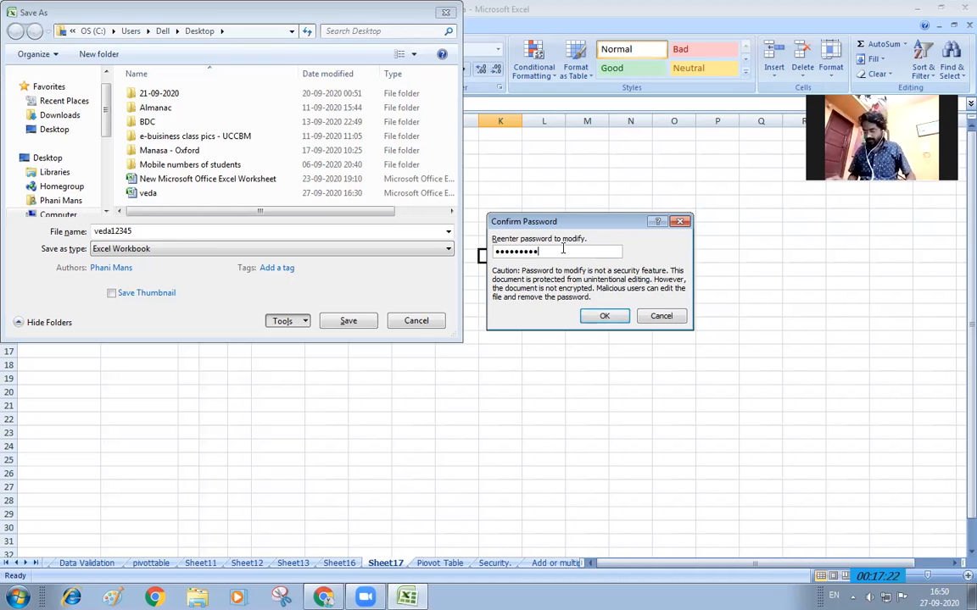
key("Return")
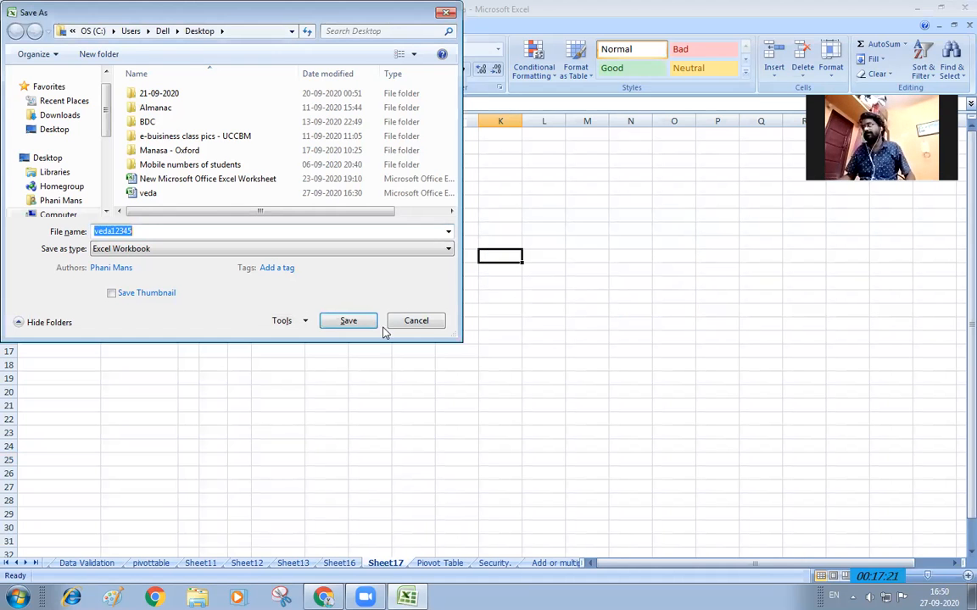
Save the veda12345 workbook and minimize Excel
left_click(348, 321)
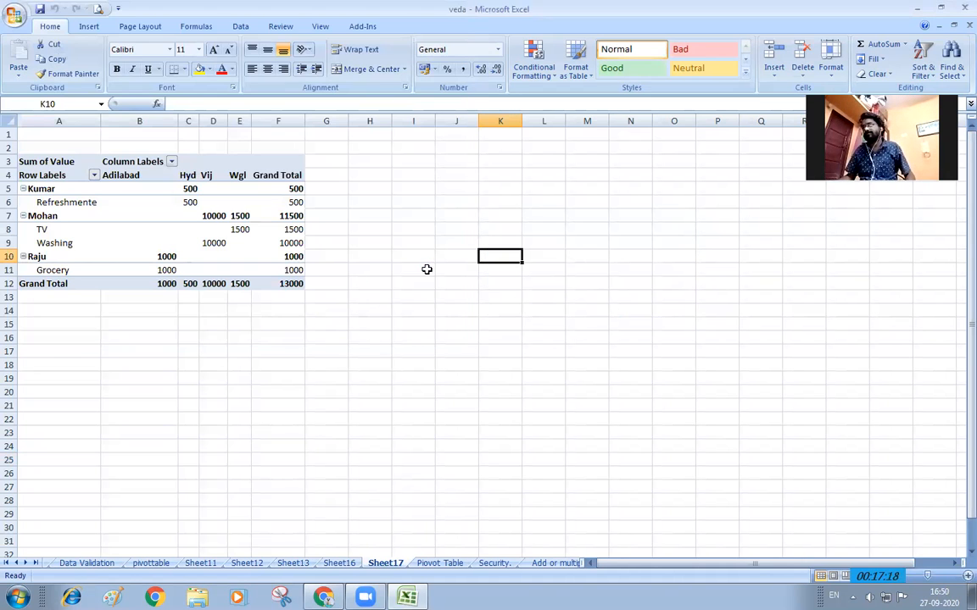
left_click(413, 306)
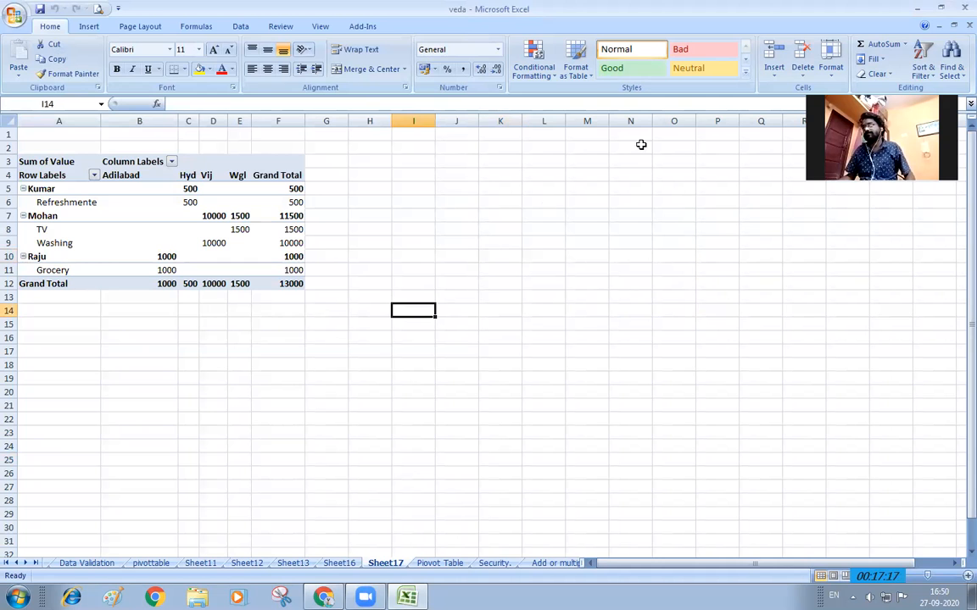
left_click(918, 8)
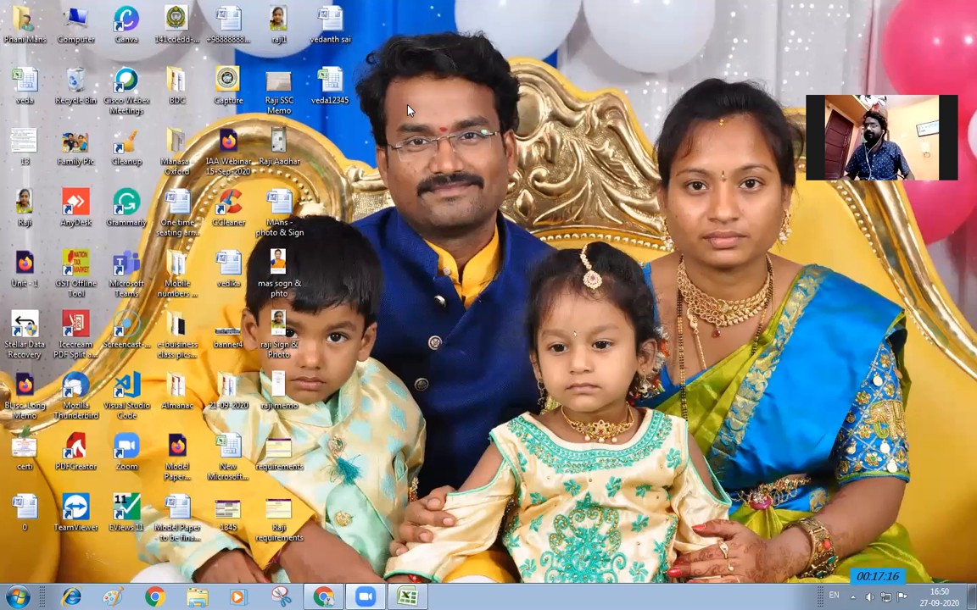
Open veda12345 from the desktop, entering the open and write-access passwords
double_click(333, 99)
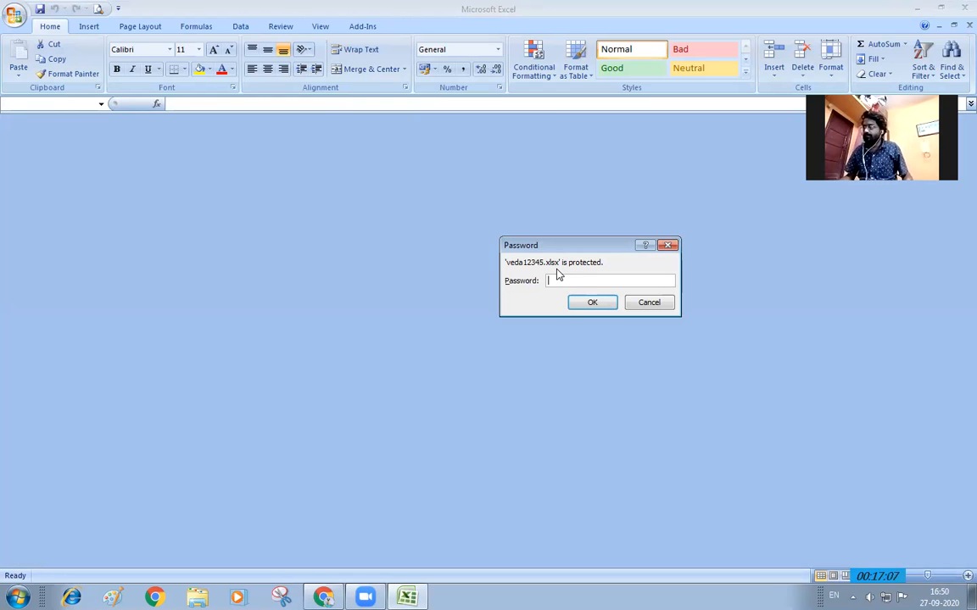
type("•")
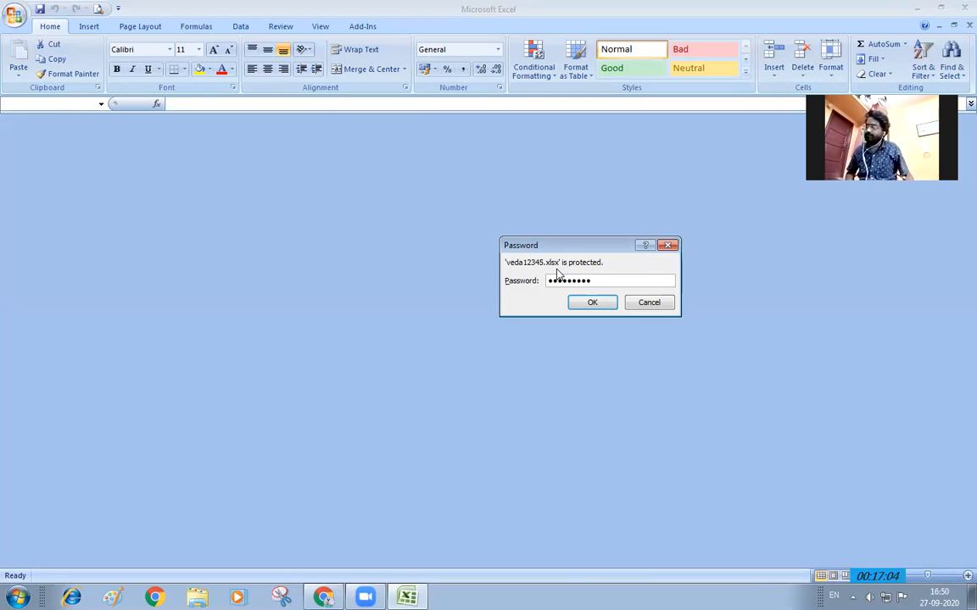
type("••••••••")
key("Return")
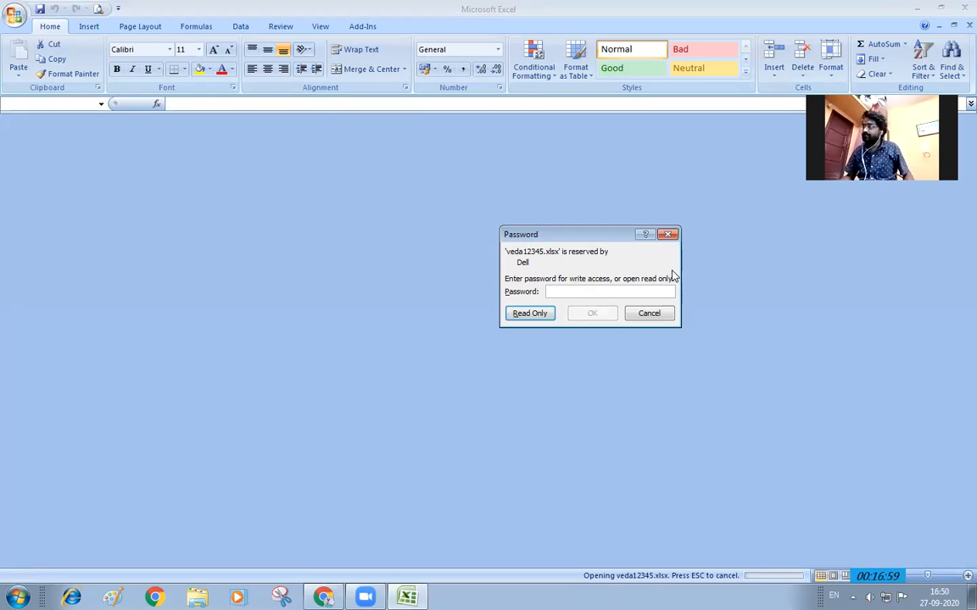
type("•")
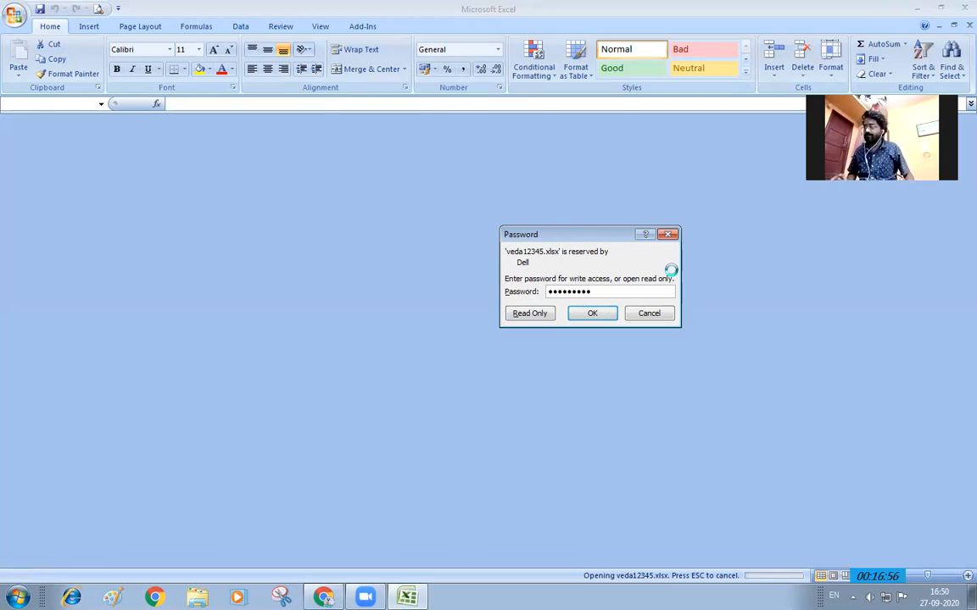
key("Return")
left_click(586, 311)
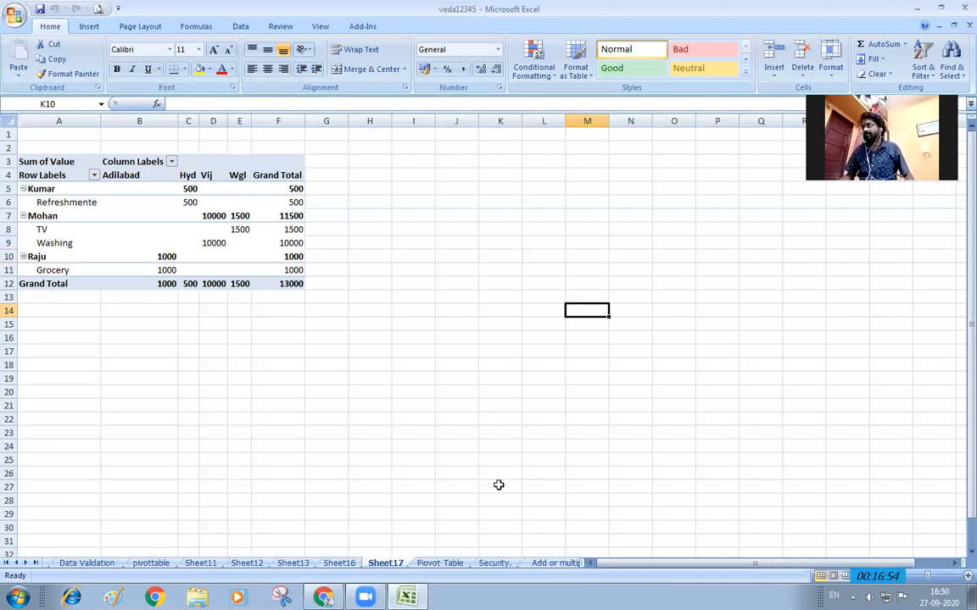
Enter 123, 45, 45784 and 1856 in M14:M17 of Sheet17, then go to the Security. sheet
type("123")
key("Return")
type("45")
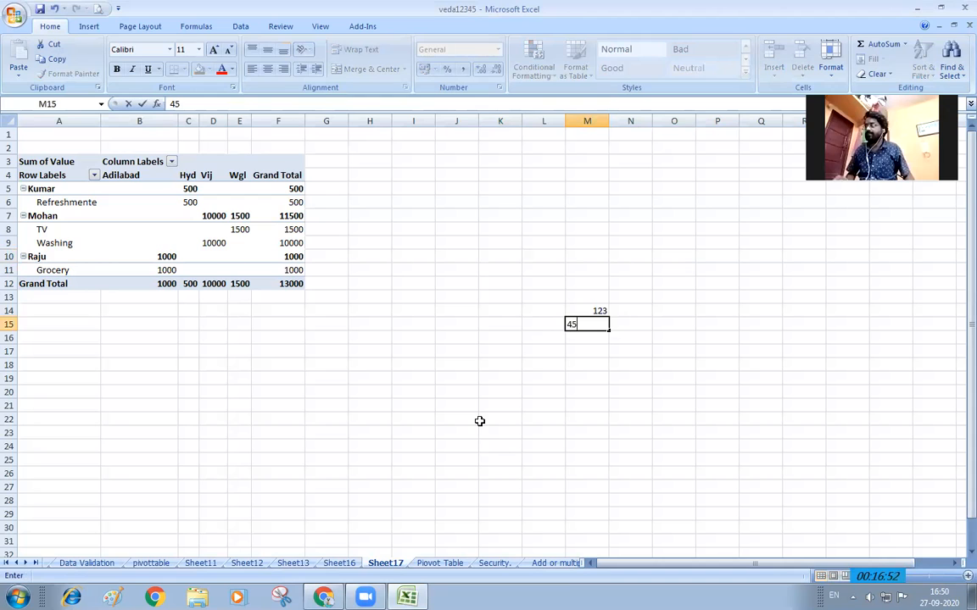
key("Return")
type("45784")
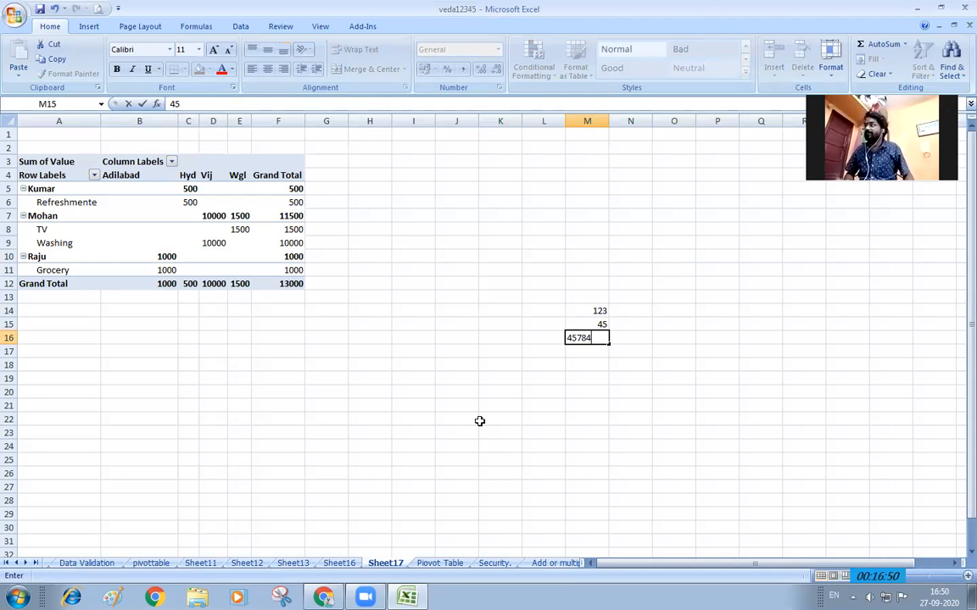
key("Return")
type("1856")
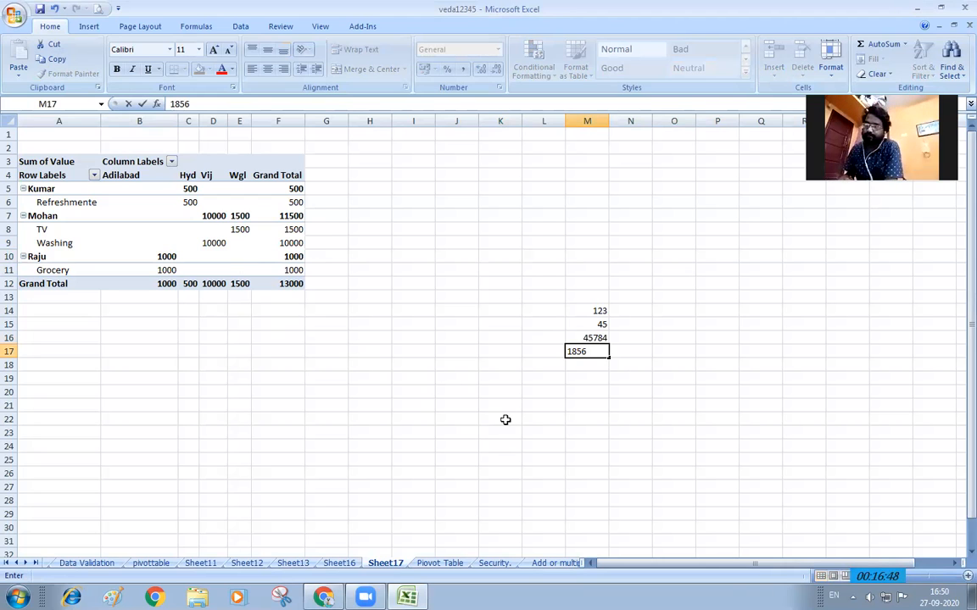
left_click(576, 407)
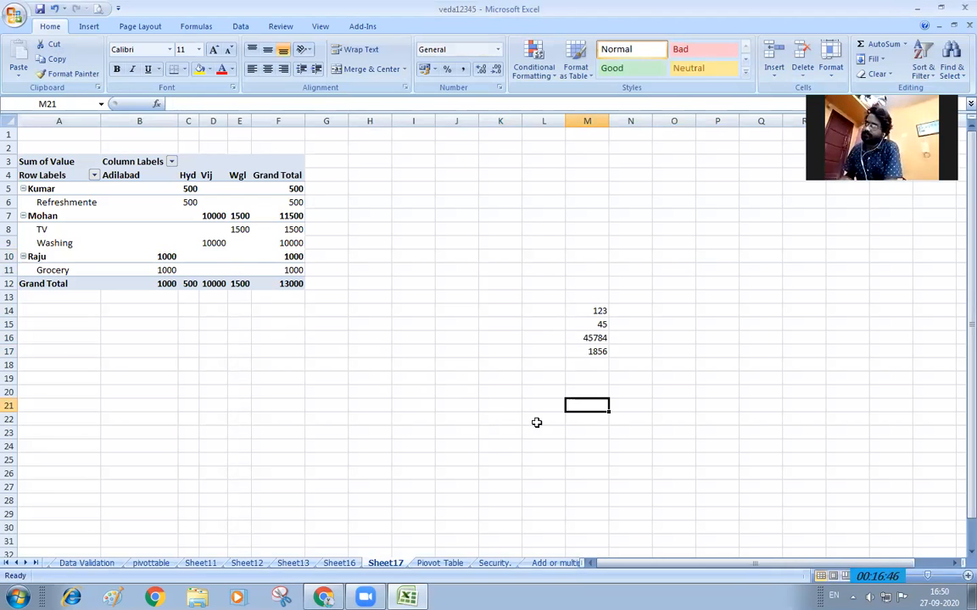
left_click(493, 563)
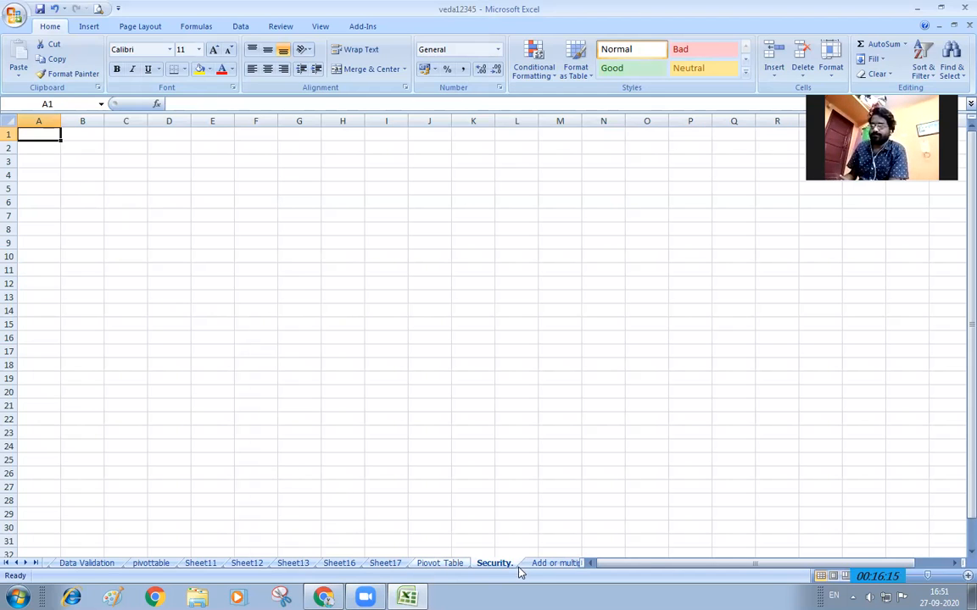
Centre the Name/Product/Place/Value table A15:D19 on the Piovot Table sheet, then return to Security
left_click(547, 563)
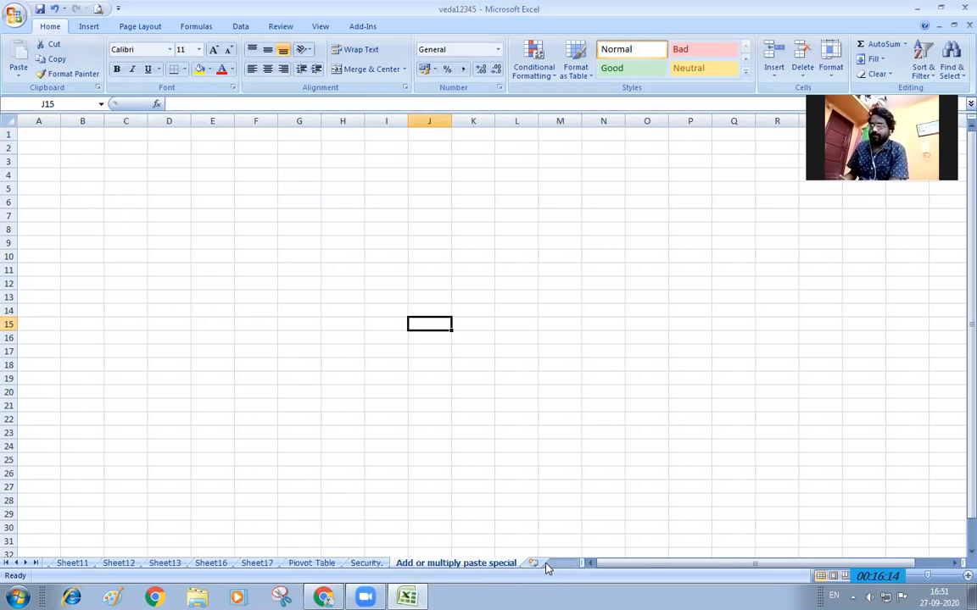
left_click(368, 564)
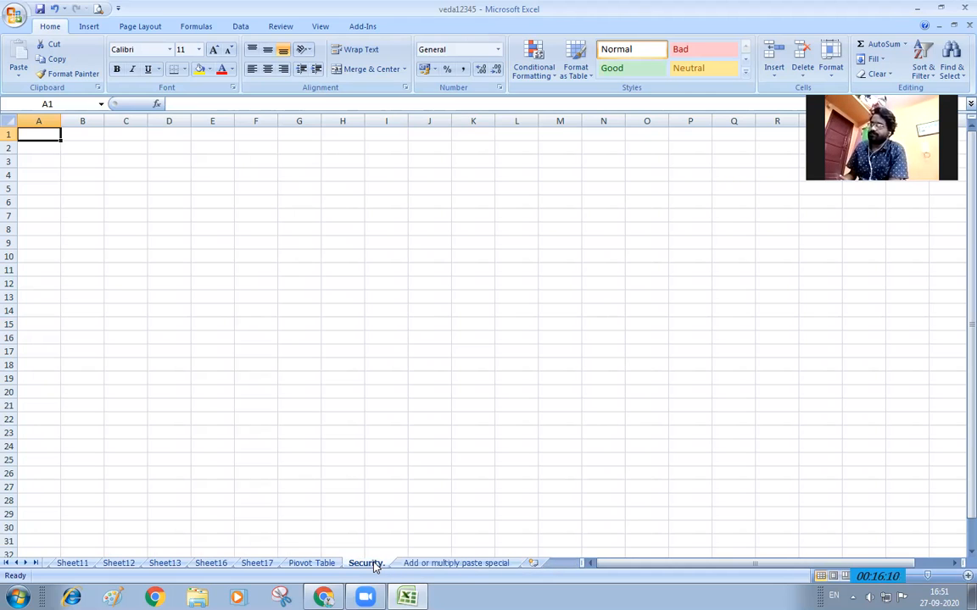
left_click(318, 565)
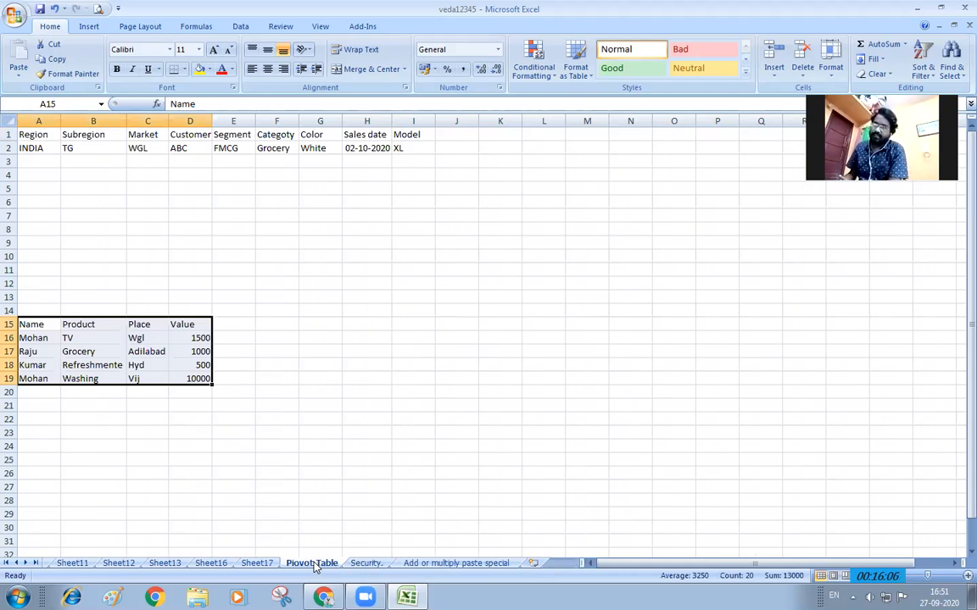
scroll(271, 362, "down", 3)
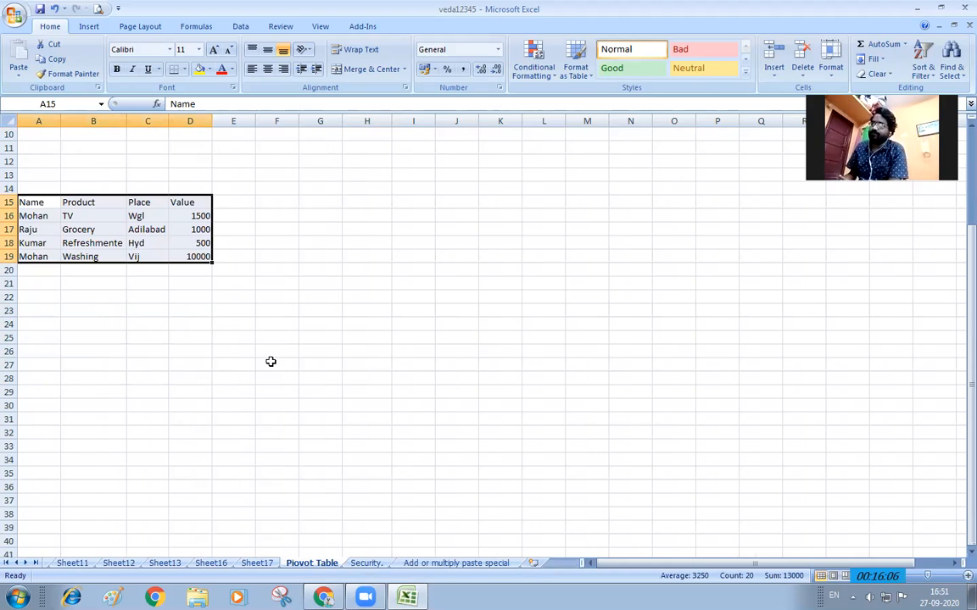
scroll(270, 362, "up", 3)
scroll(270, 362, "up", 6, "ctrl")
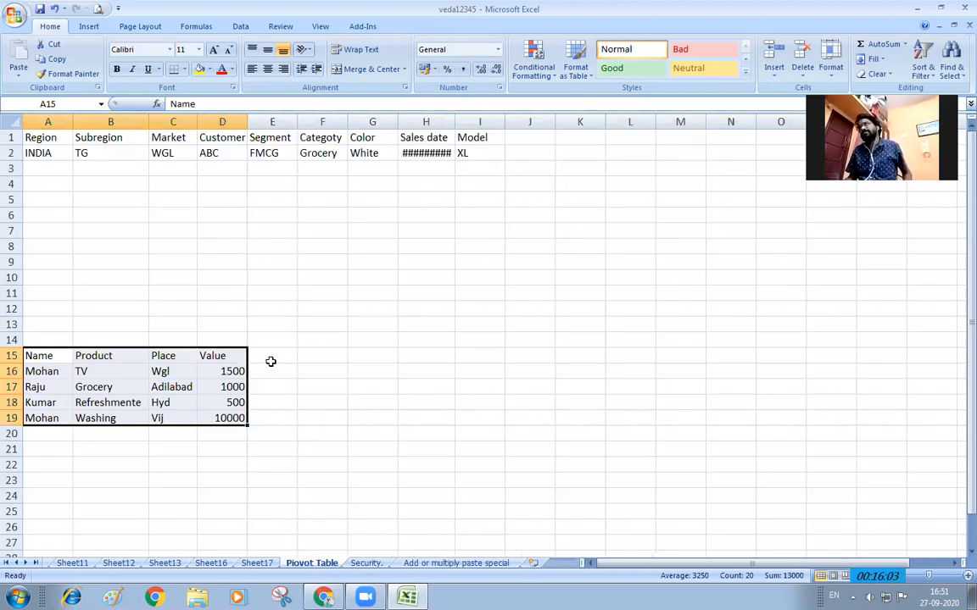
scroll(270, 362, "down", 2)
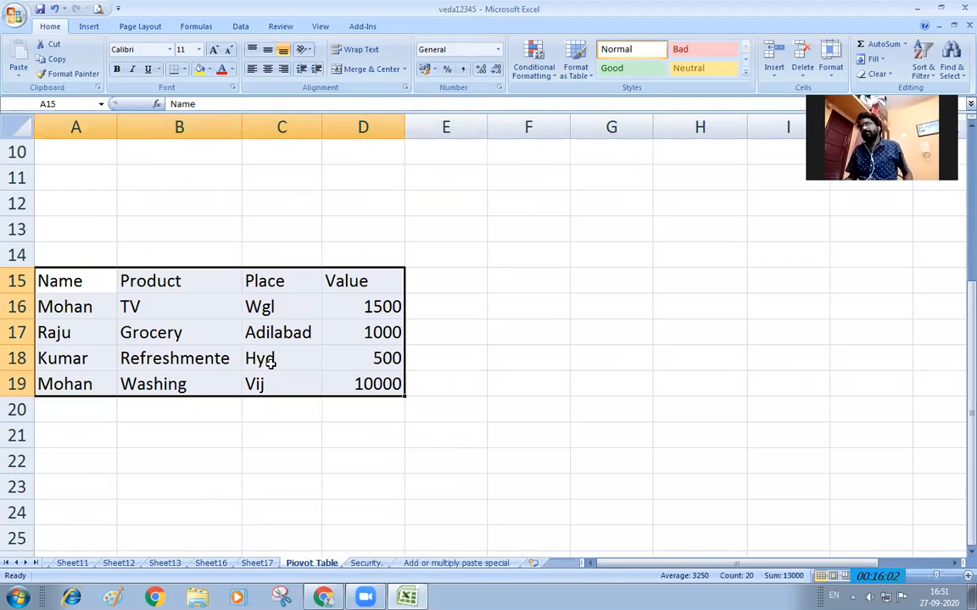
left_click_drag(107, 275, 339, 377)
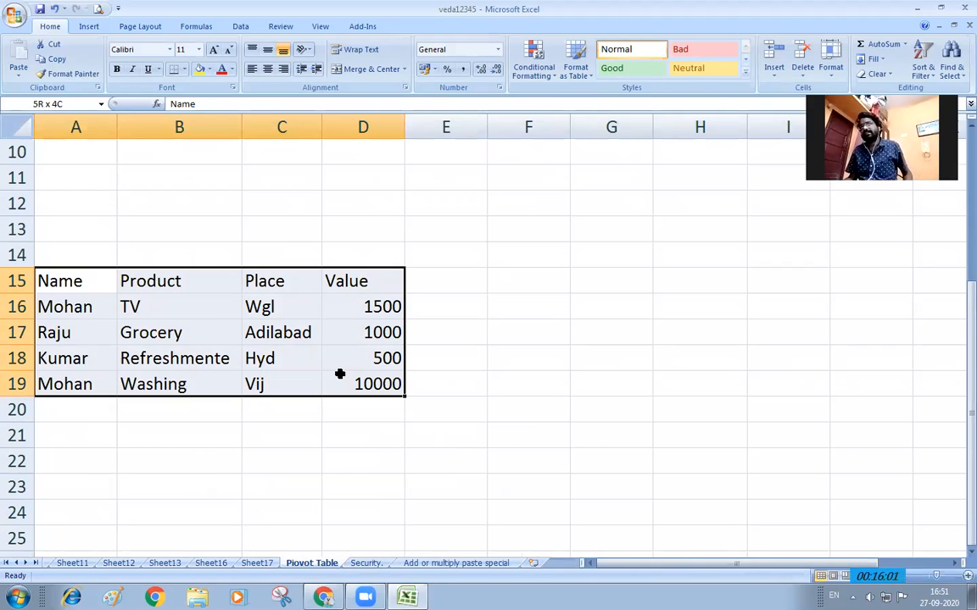
left_click(268, 71)
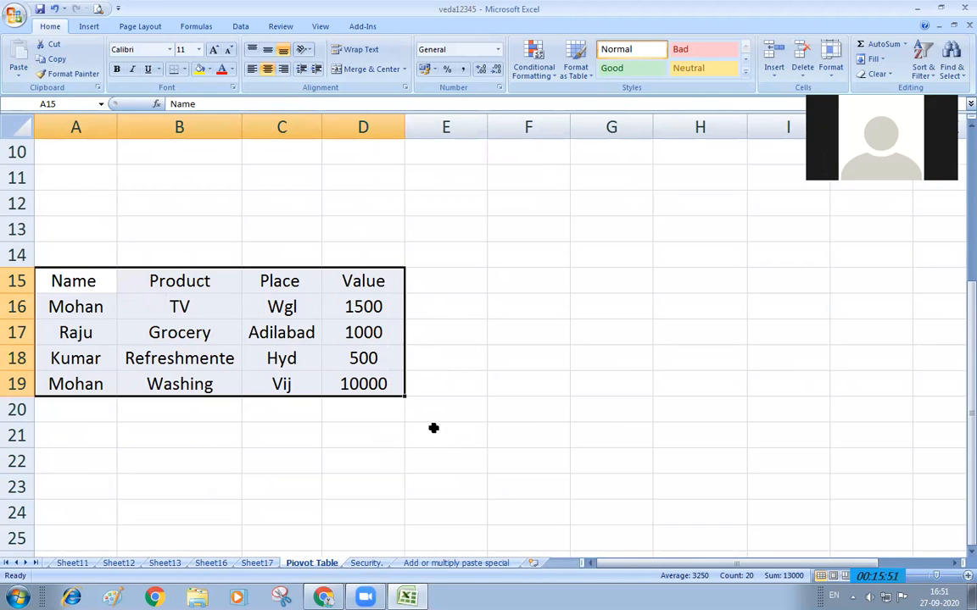
left_click(373, 563)
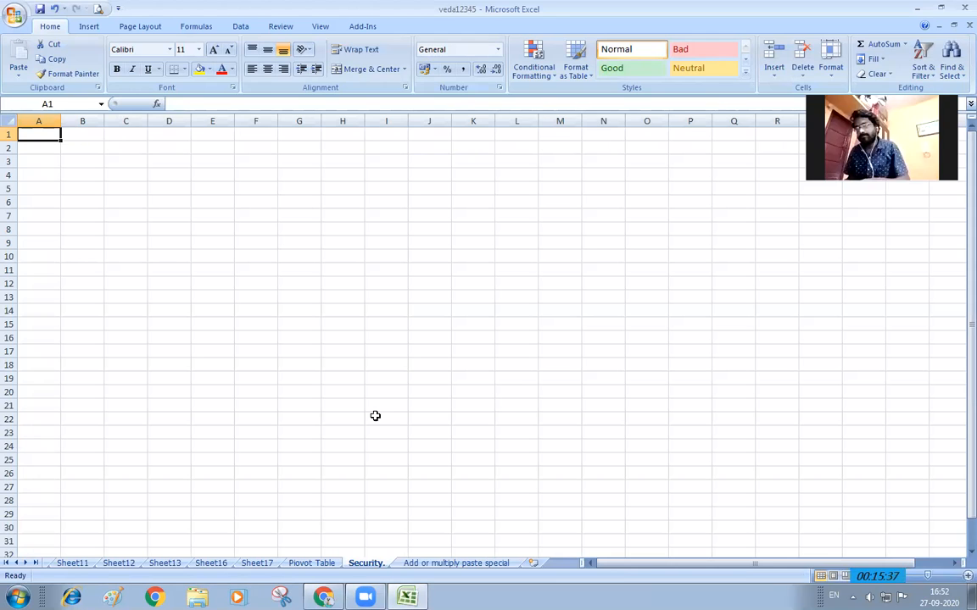
In the Save As General Options, clear both the password to open and the password to modify
key("F12")
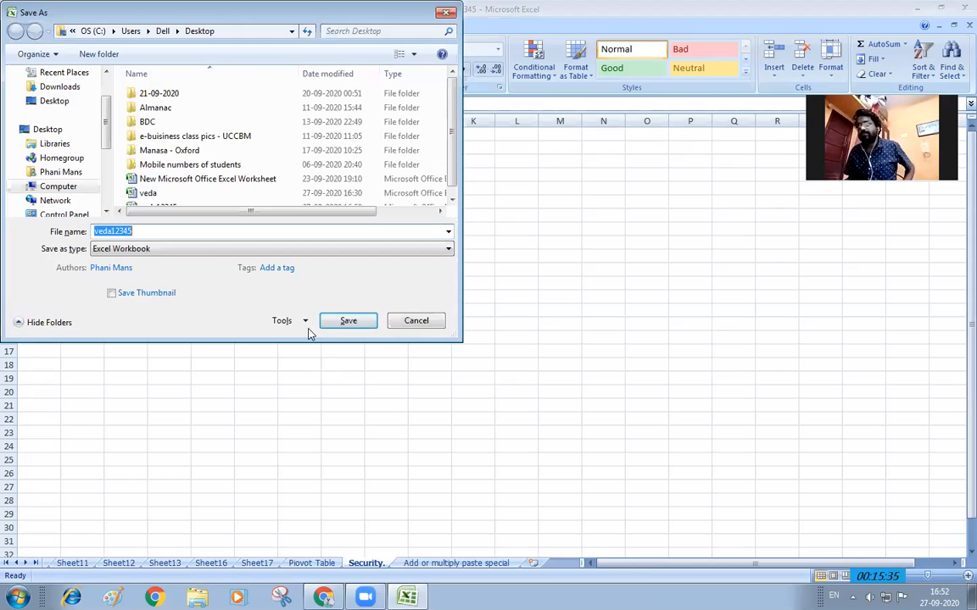
left_click(304, 322)
left_click(321, 367)
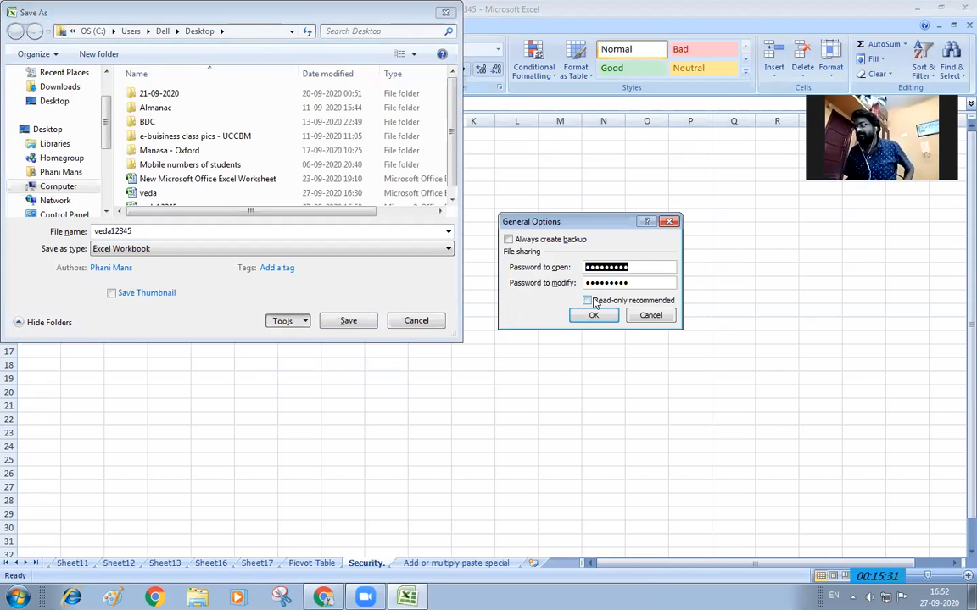
key("BackSpace")
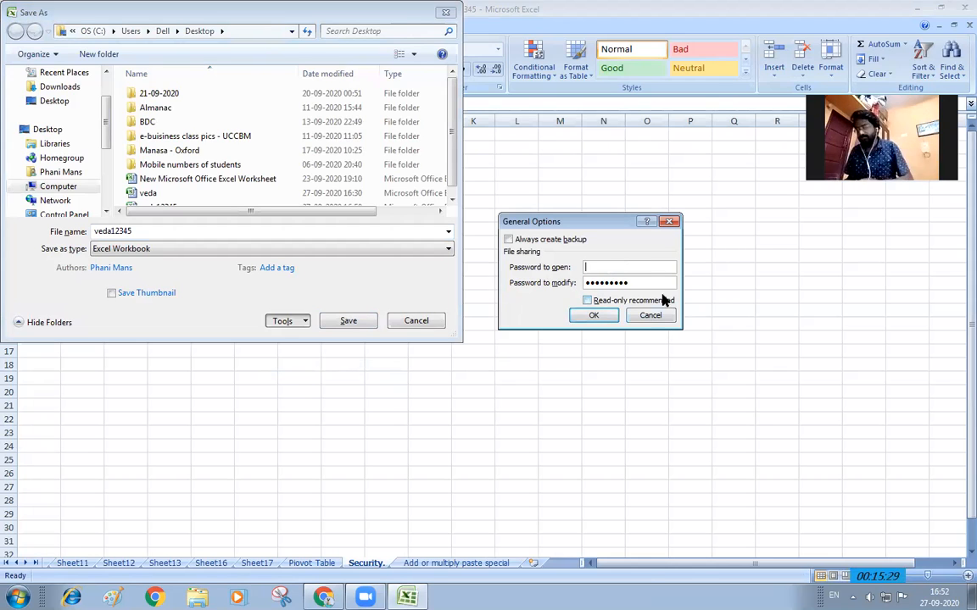
left_click_drag(628, 283, 578, 286)
key("BackSpace")
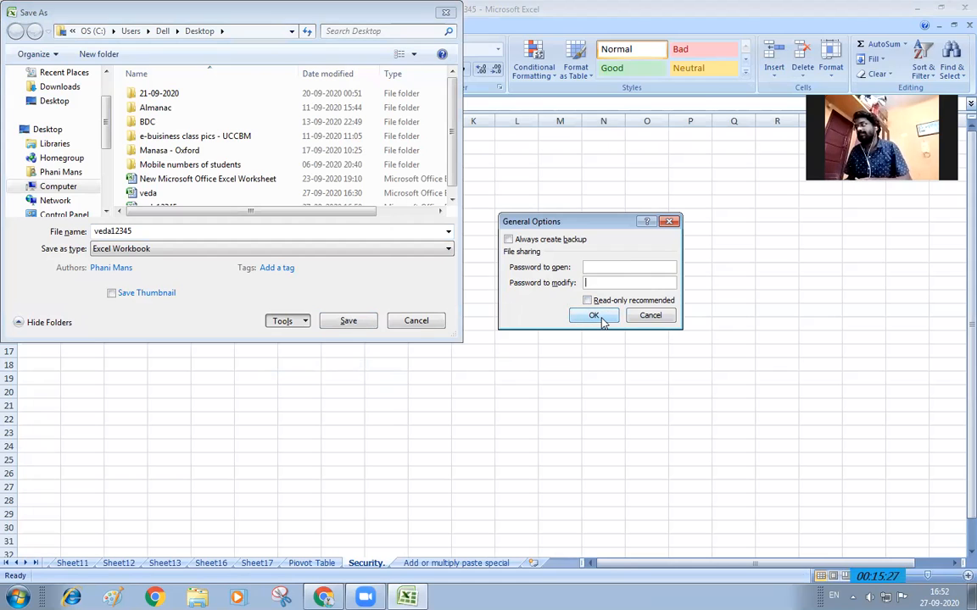
left_click(600, 317)
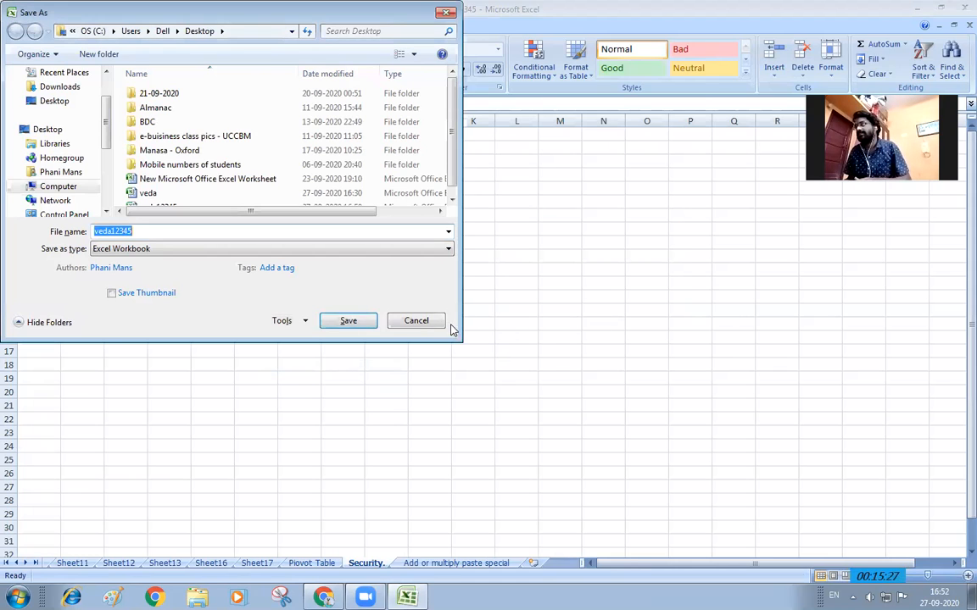
Save over the existing veda12345 file and minimize Excel to the desktop
left_click(371, 322)
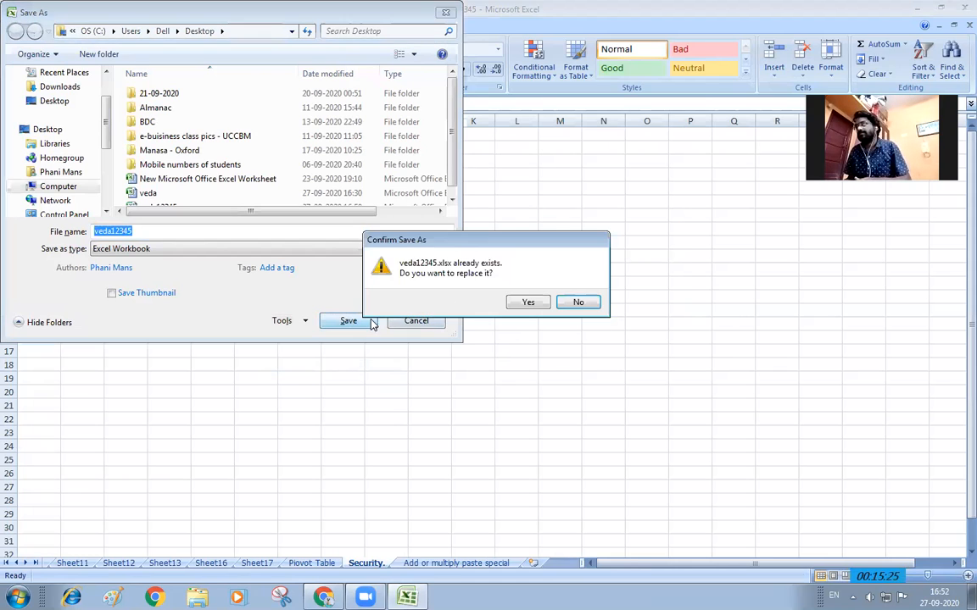
left_click(527, 304)
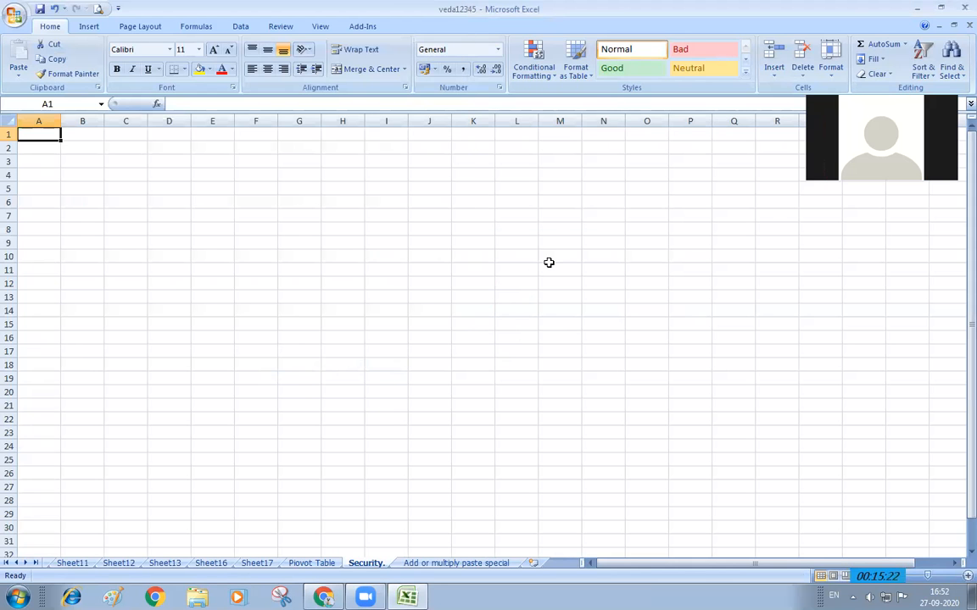
left_click(916, 9)
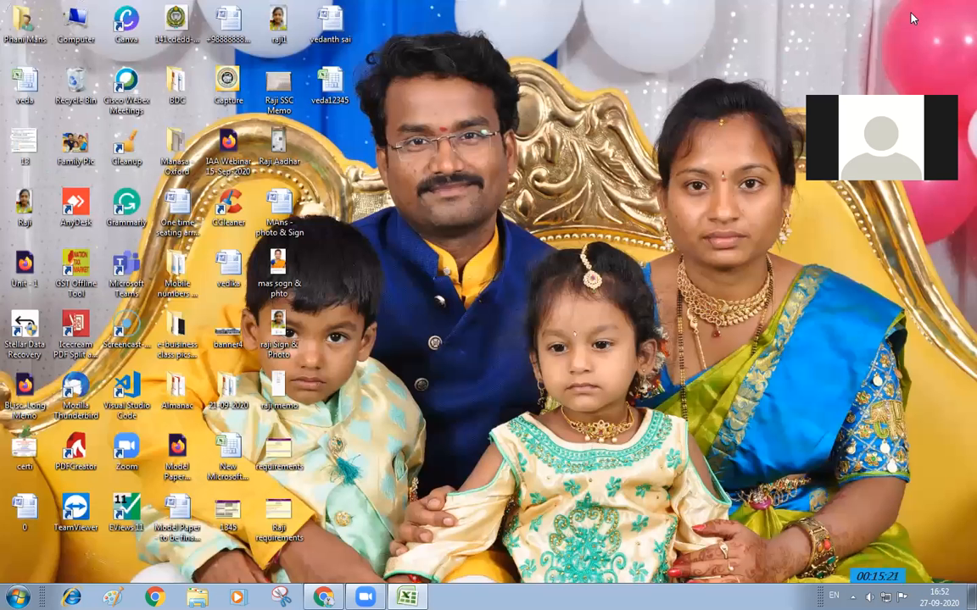
Reopen the veda12345 workbook from its desktop icon
double_click(345, 101)
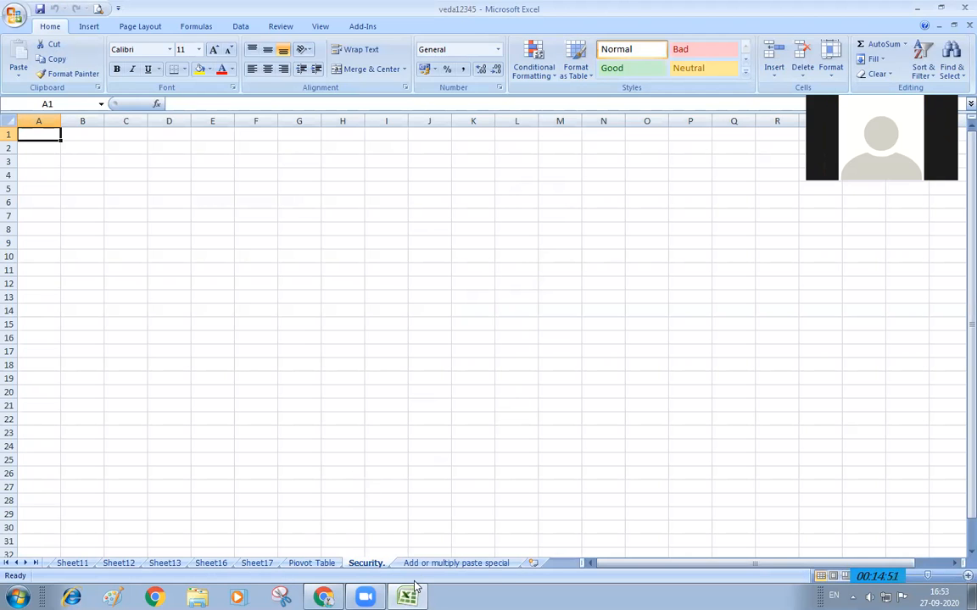
Bring Excel to the front and show the Piovot Table sheet with the source table
left_click(283, 459)
left_click(307, 563)
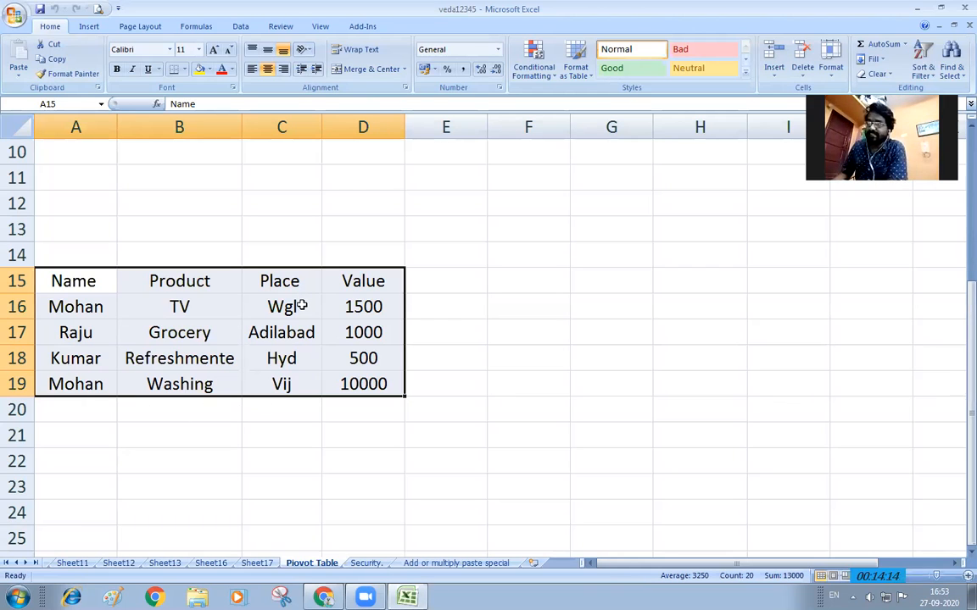
Total the Value column in D20 with AutoSum =SUM(D16:D19), giving 13000
left_click_drag(216, 307, 217, 386)
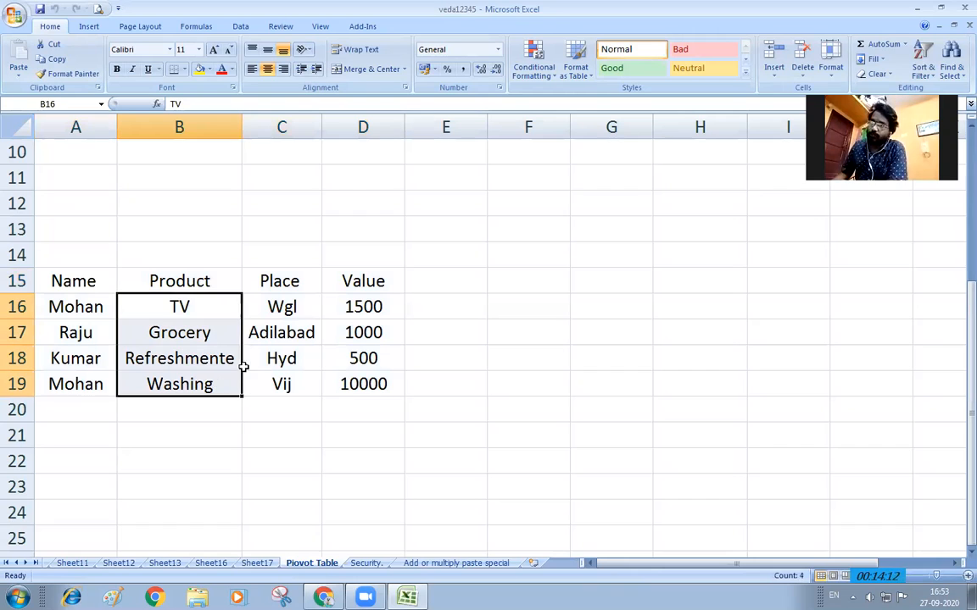
left_click_drag(296, 306, 301, 384)
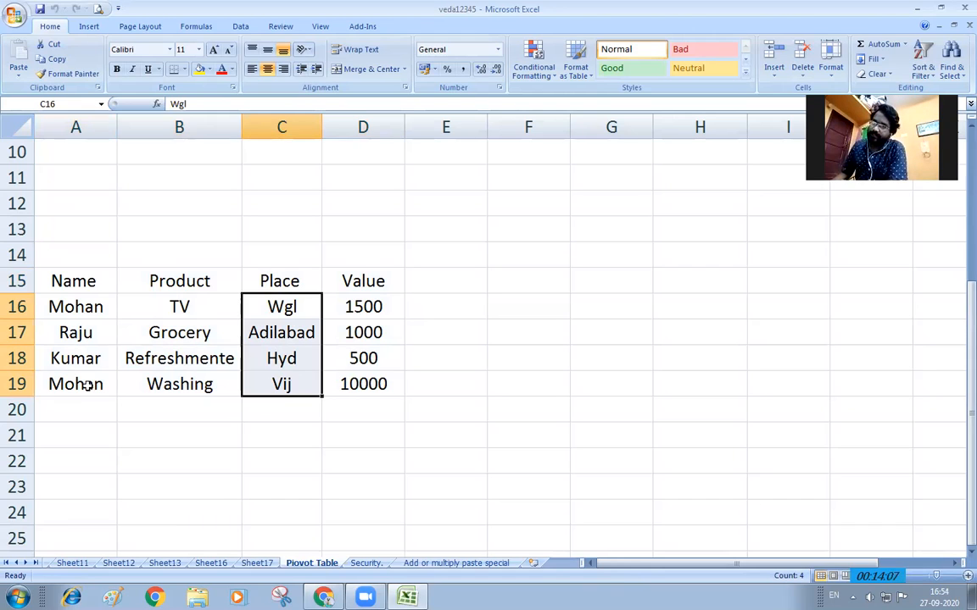
left_click(348, 408)
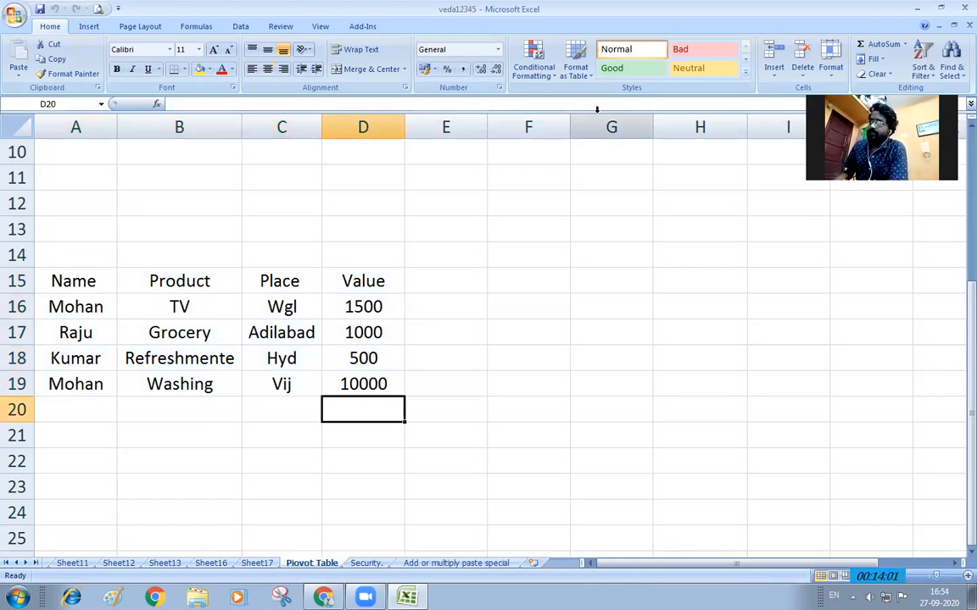
left_click(873, 46)
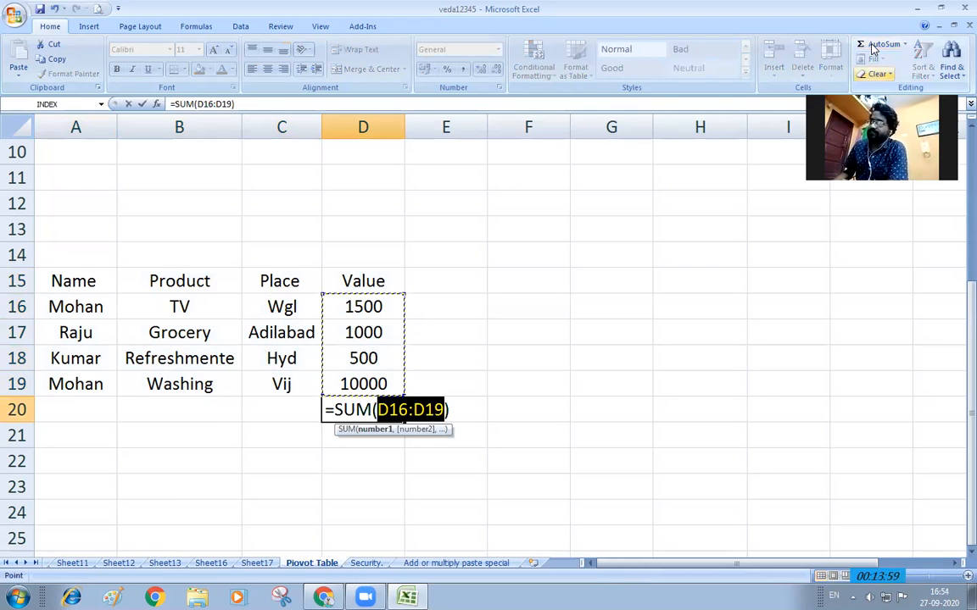
key("Return")
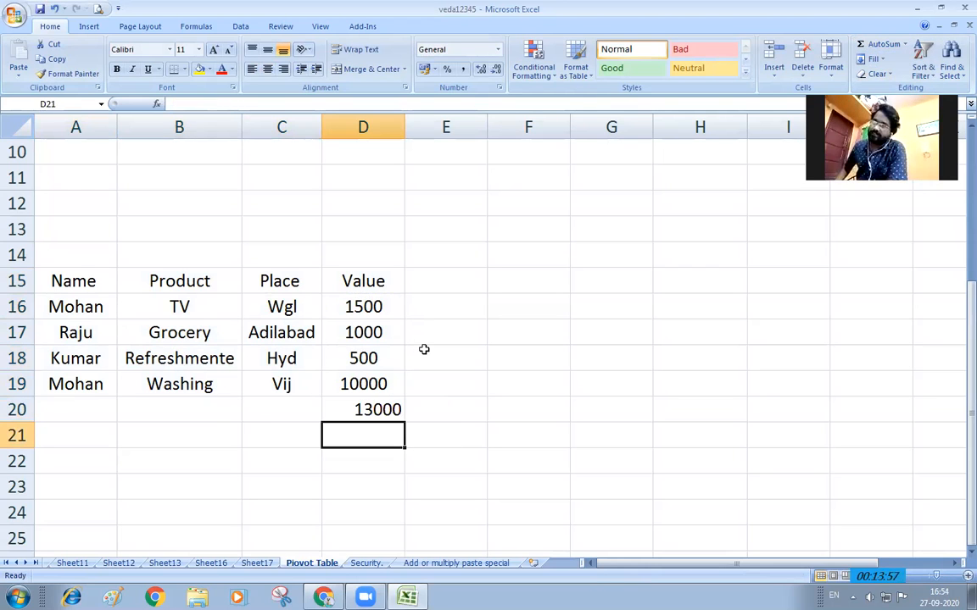
left_click(207, 412)
type("=")
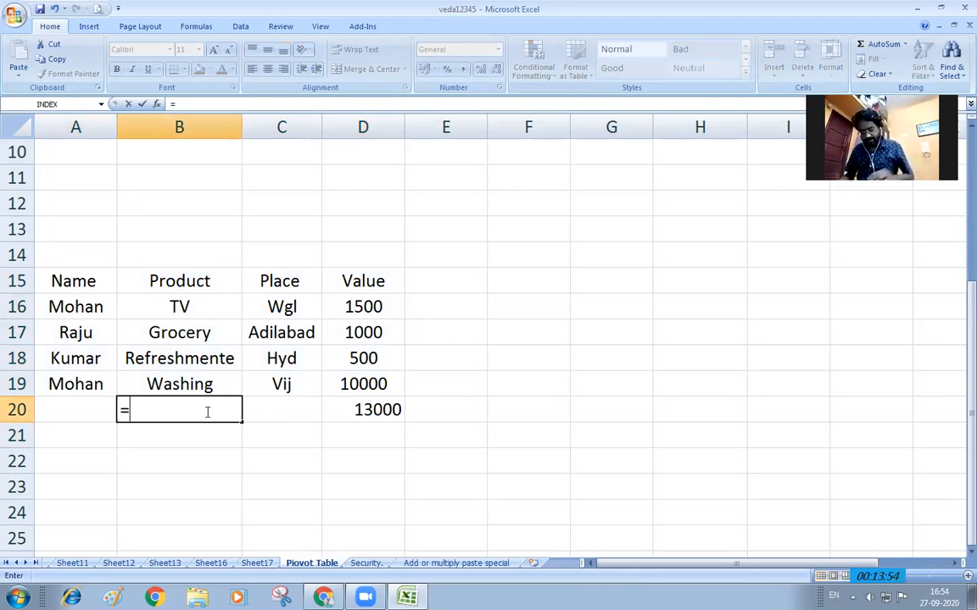
type("coun")
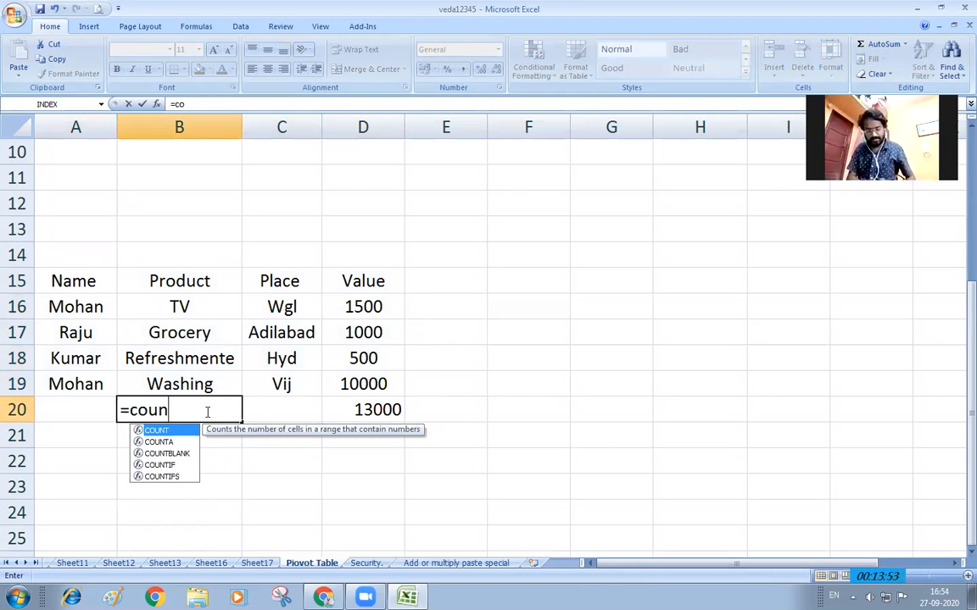
type("t")
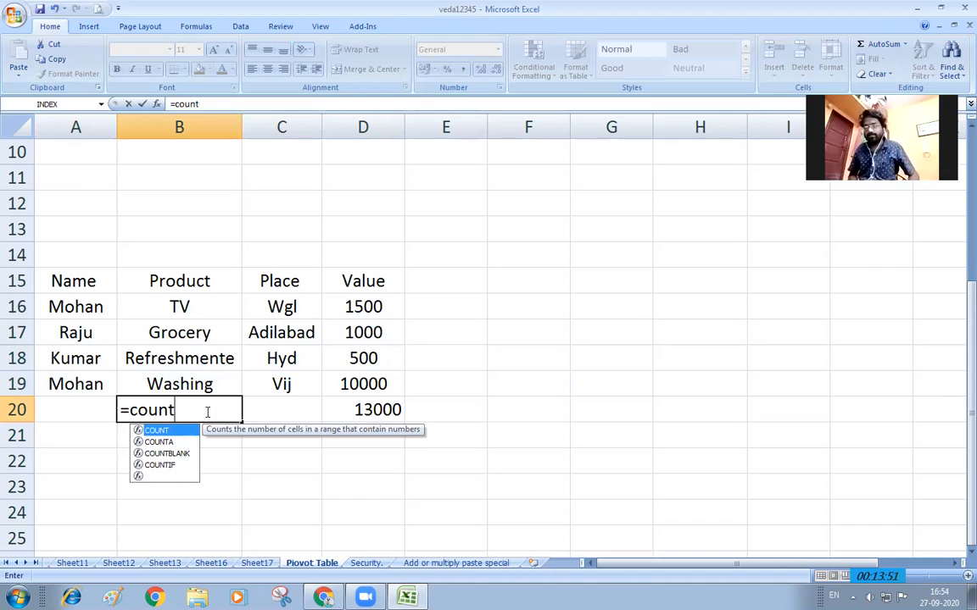
type("(")
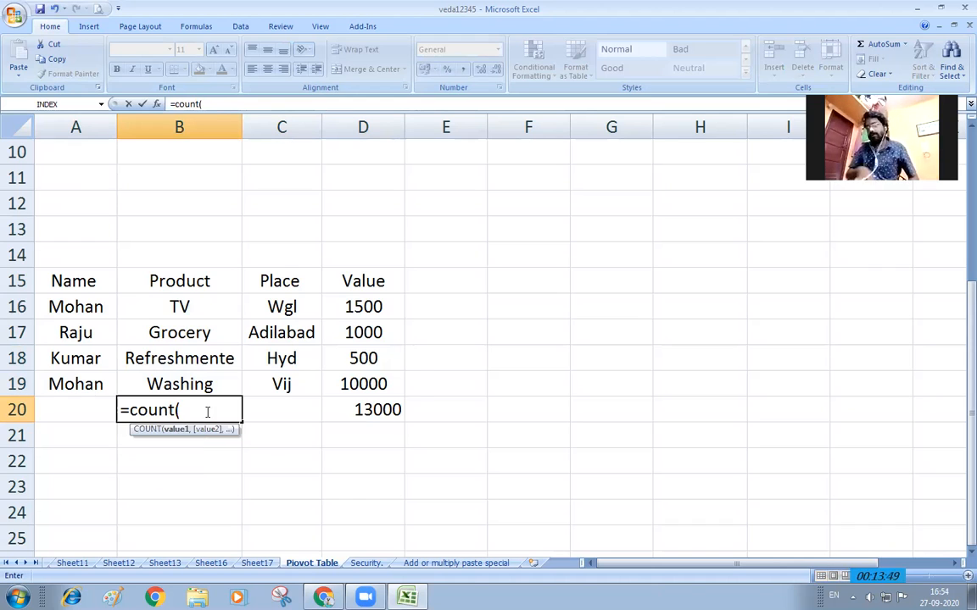
left_click_drag(192, 305, 207, 385)
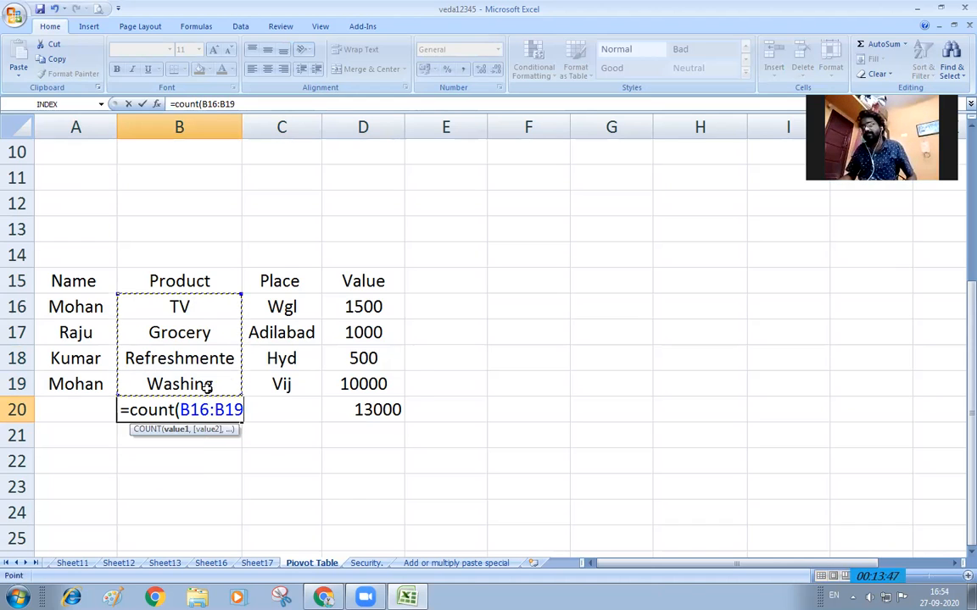
type(")")
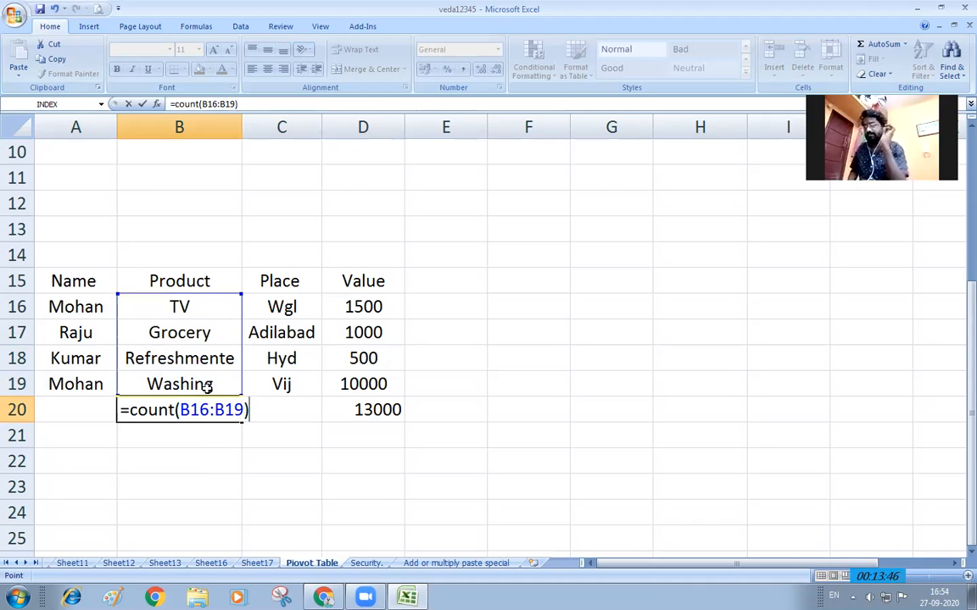
key("Return")
key("Up")
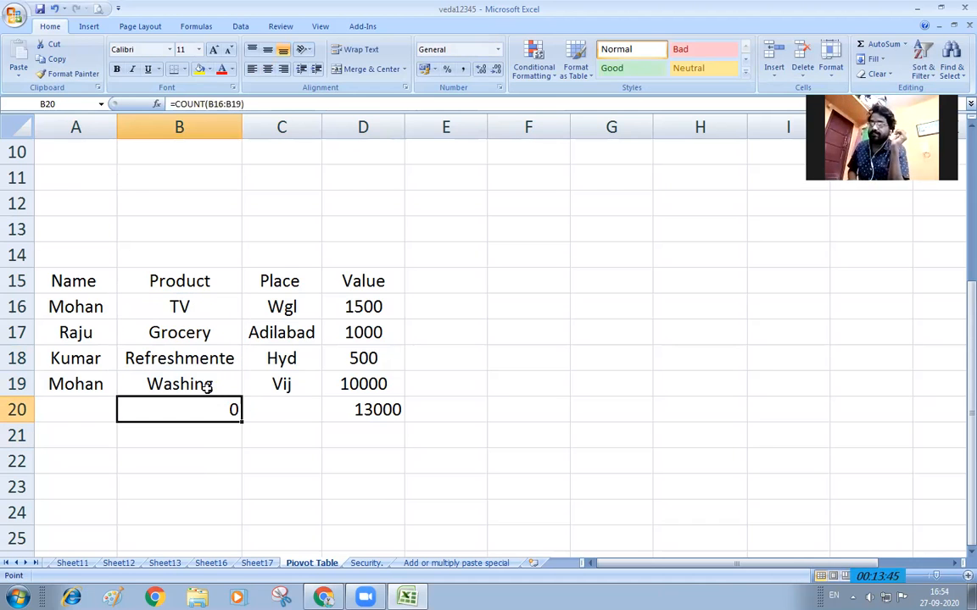
key("Delete")
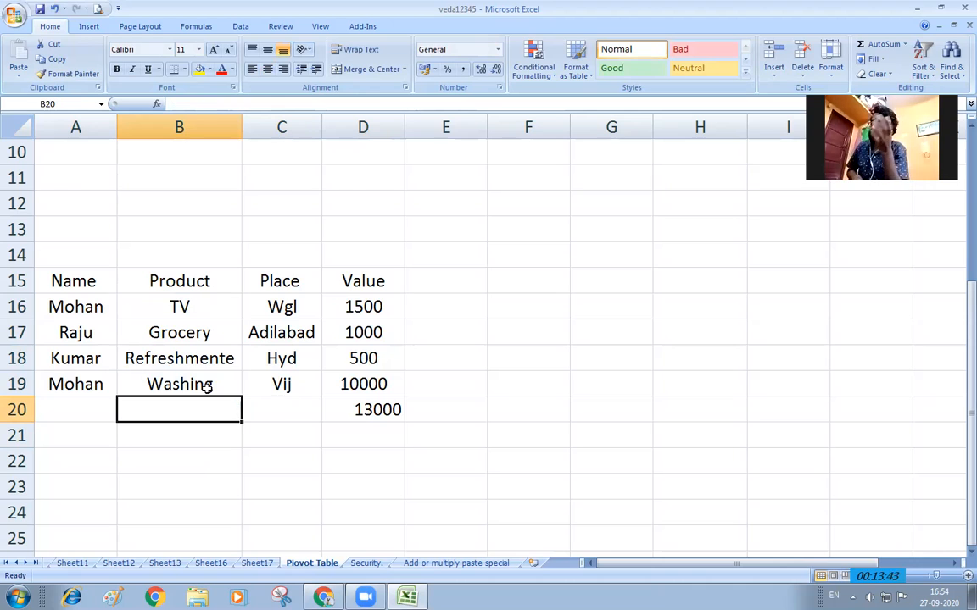
type("=count")
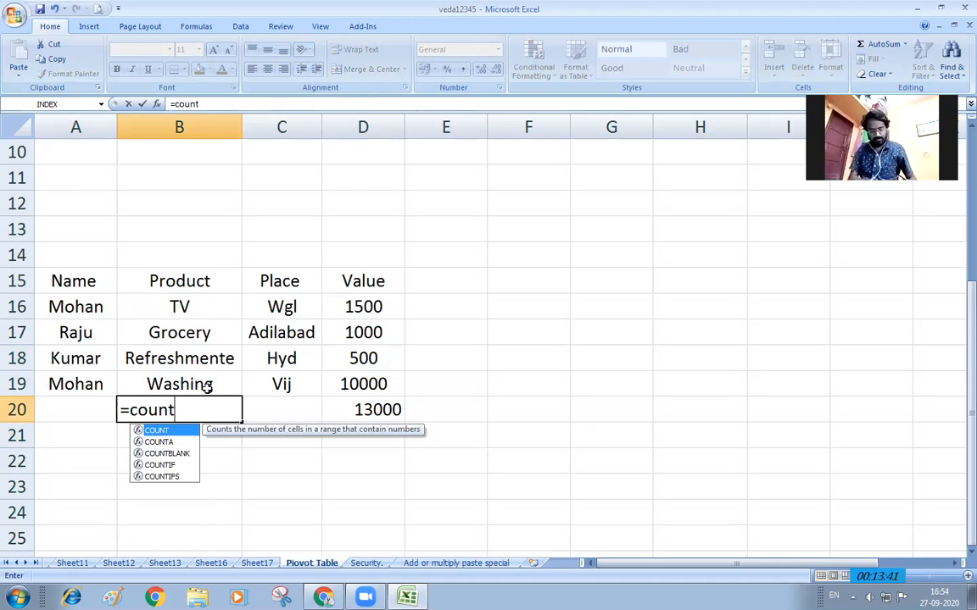
type("(")
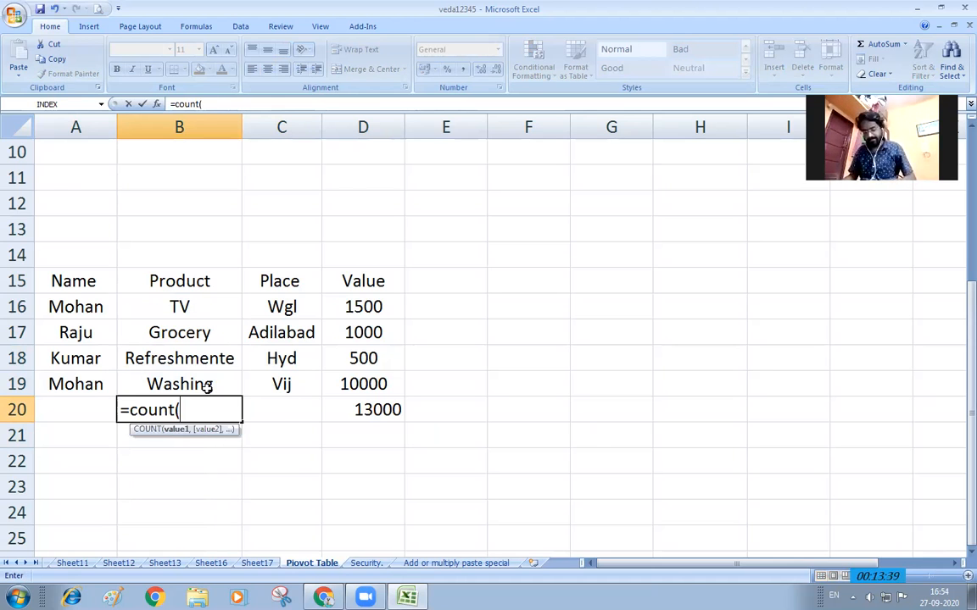
left_click_drag(190, 307, 201, 379)
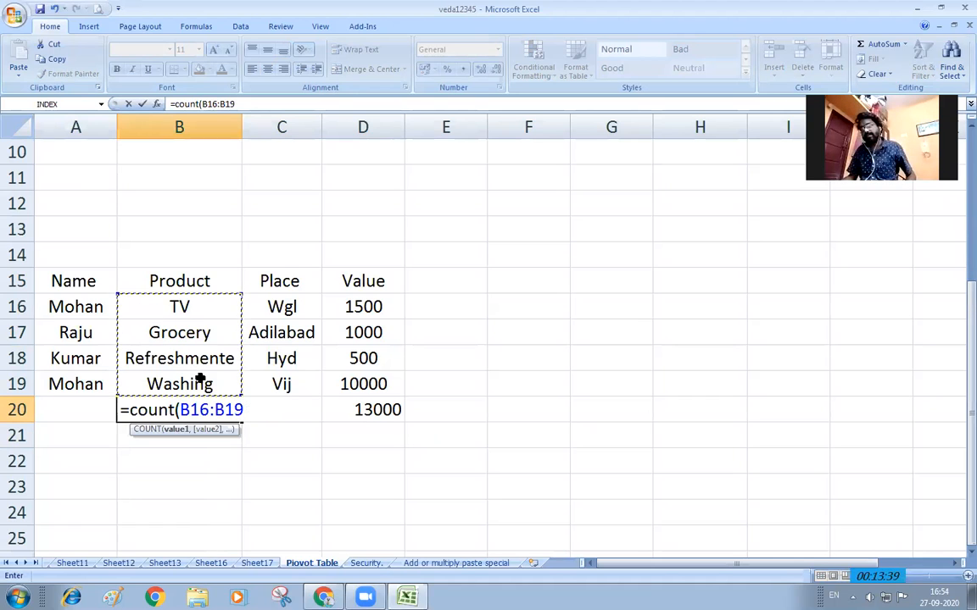
key("Return")
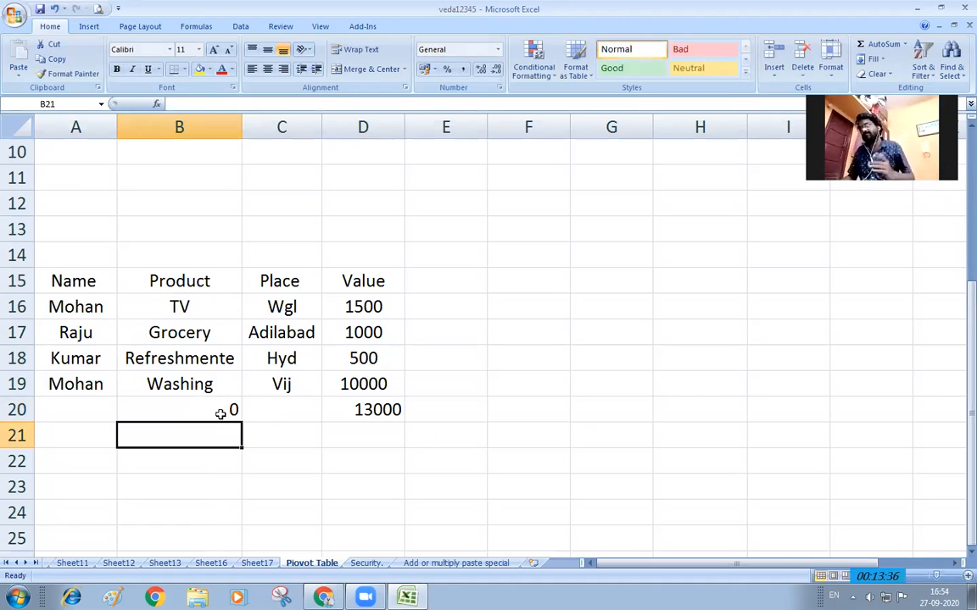
left_click(222, 411)
key("Delete")
left_click(387, 433)
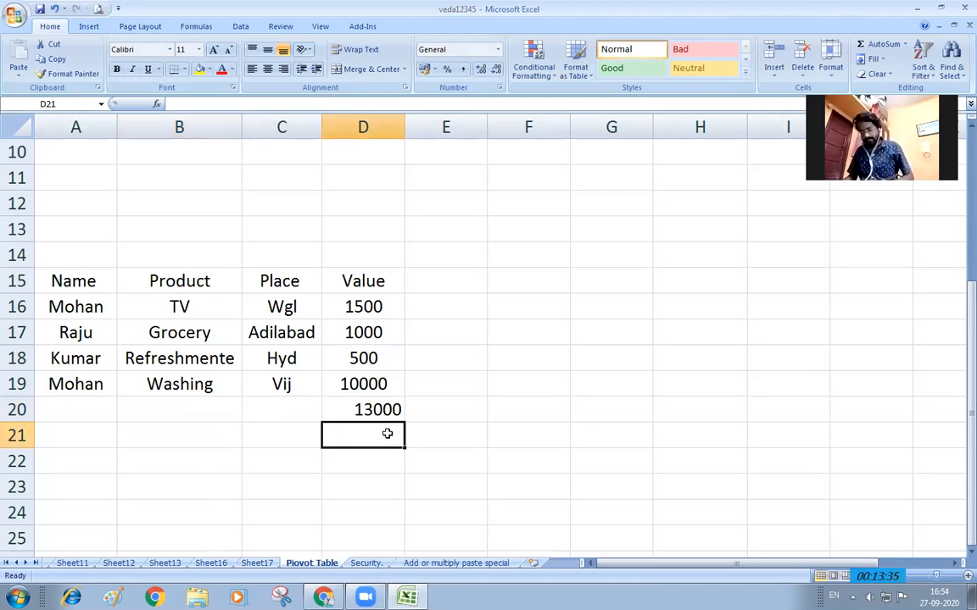
type("=count")
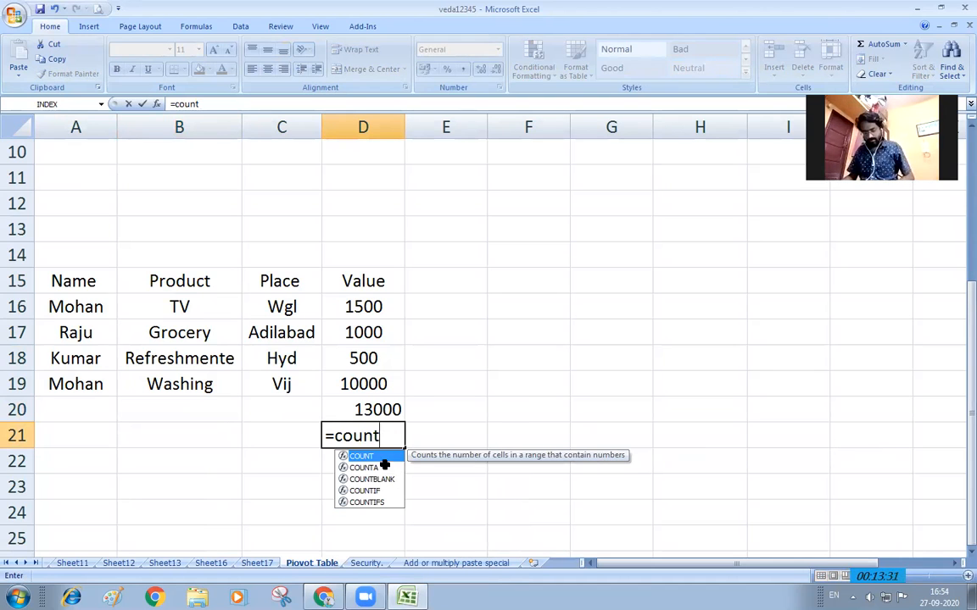
type("(")
left_click_drag(385, 307, 392, 386)
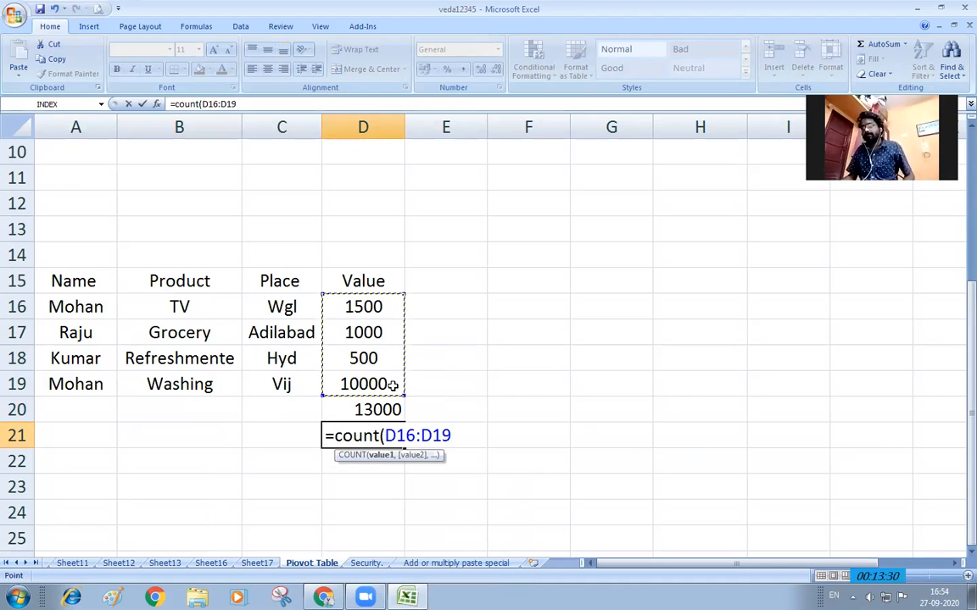
key("Return")
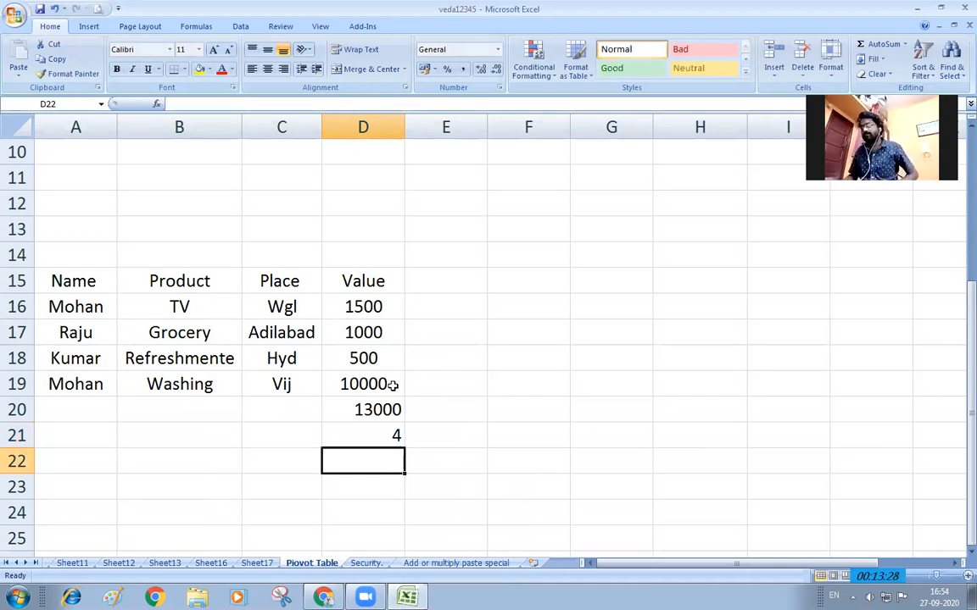
left_click(395, 436)
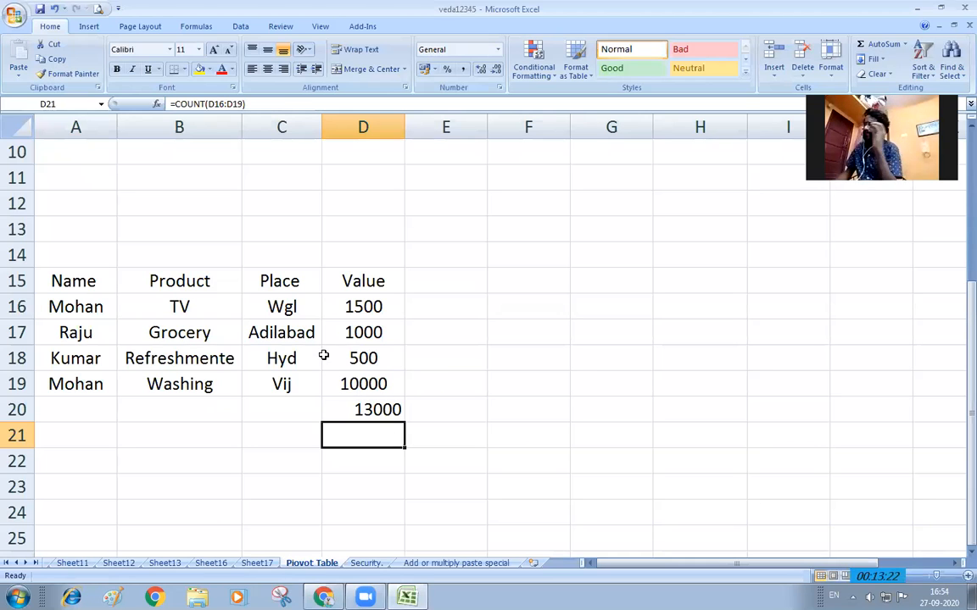
key("Delete")
left_click_drag(102, 281, 363, 384)
left_click(143, 27)
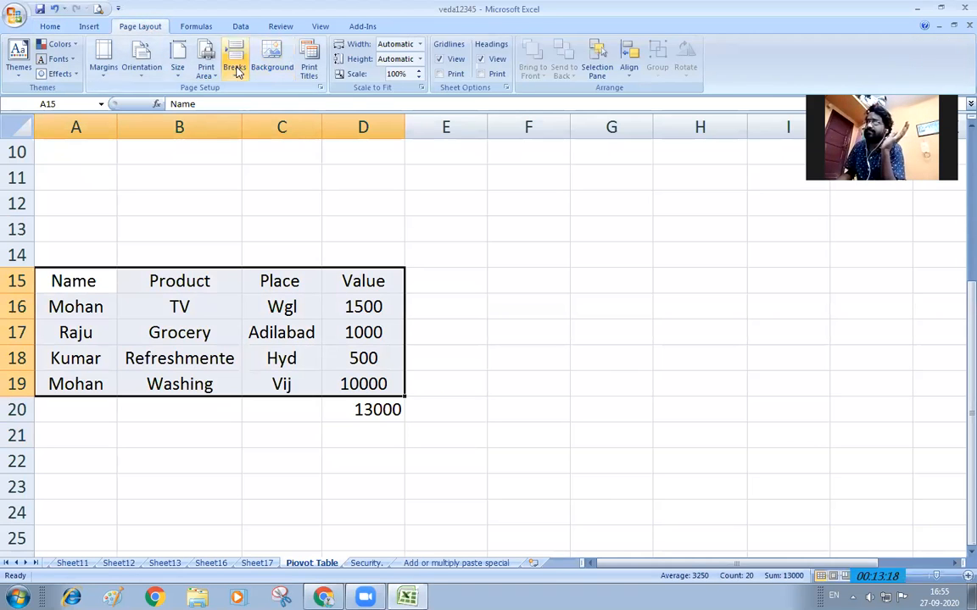
left_click(91, 27)
left_click(221, 68)
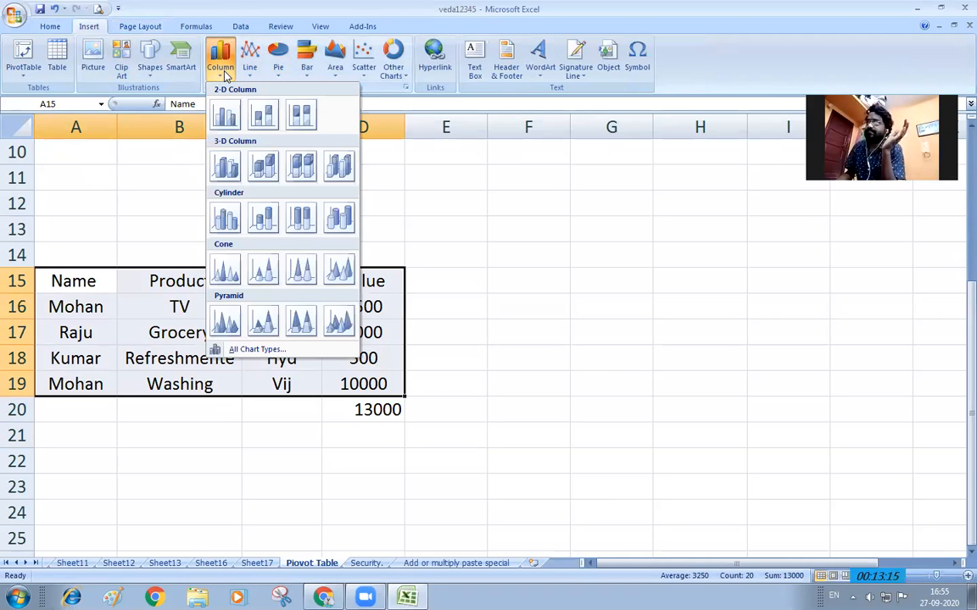
left_click(227, 117)
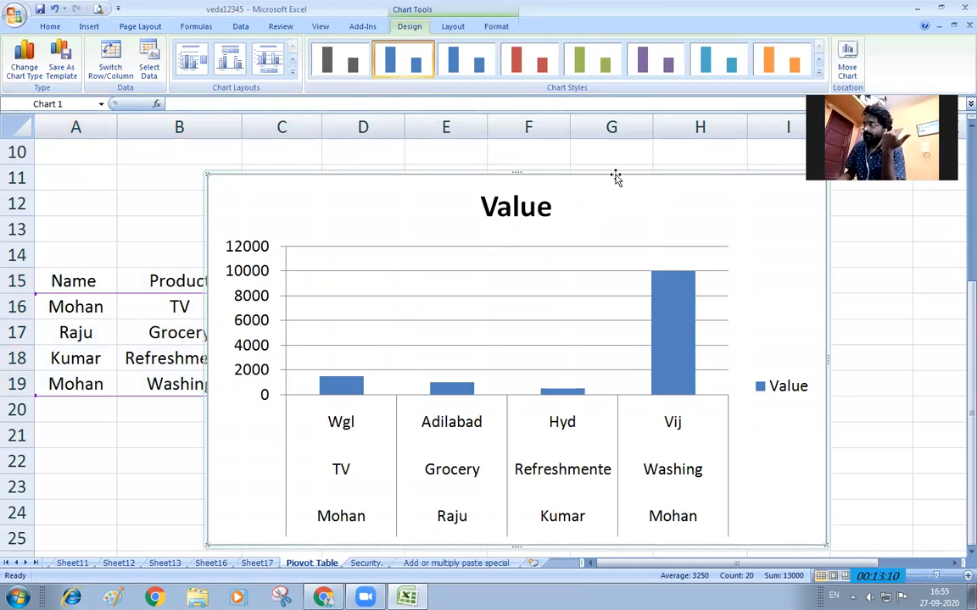
key("Delete")
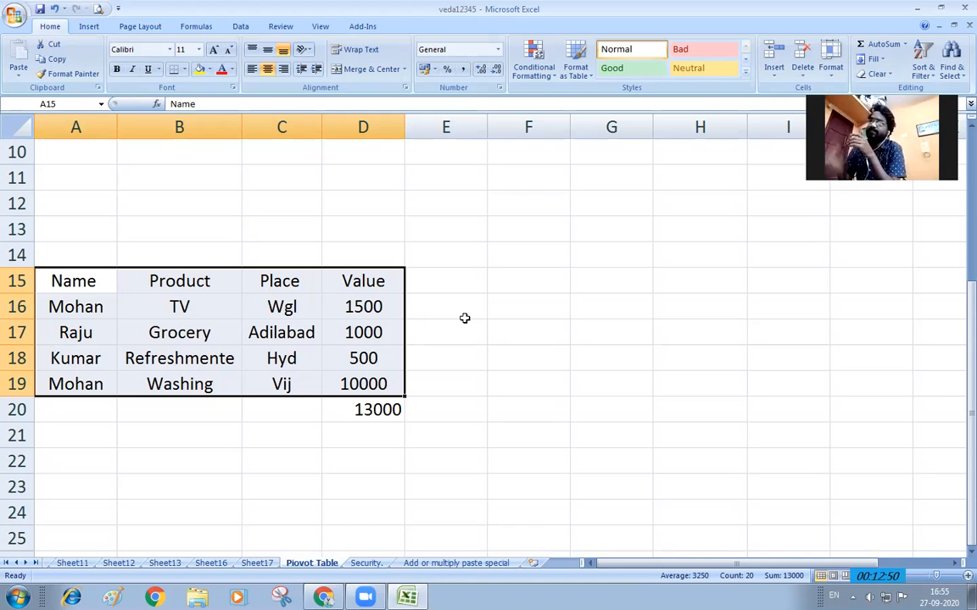
Delete the 13000 total from D20, reselect A15:D19, and zoom in on the table
left_click(386, 410)
key("Delete")
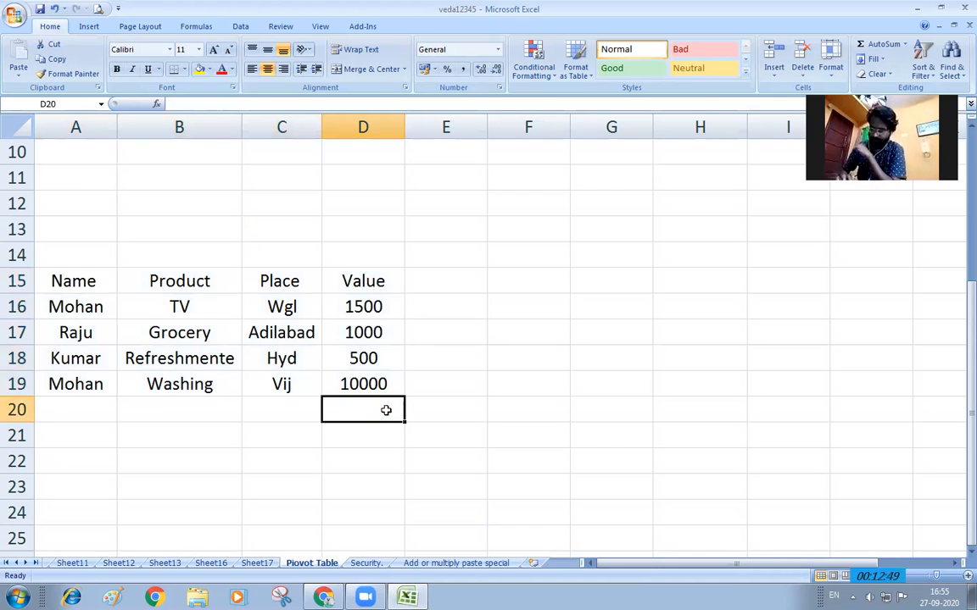
left_click_drag(79, 278, 338, 370)
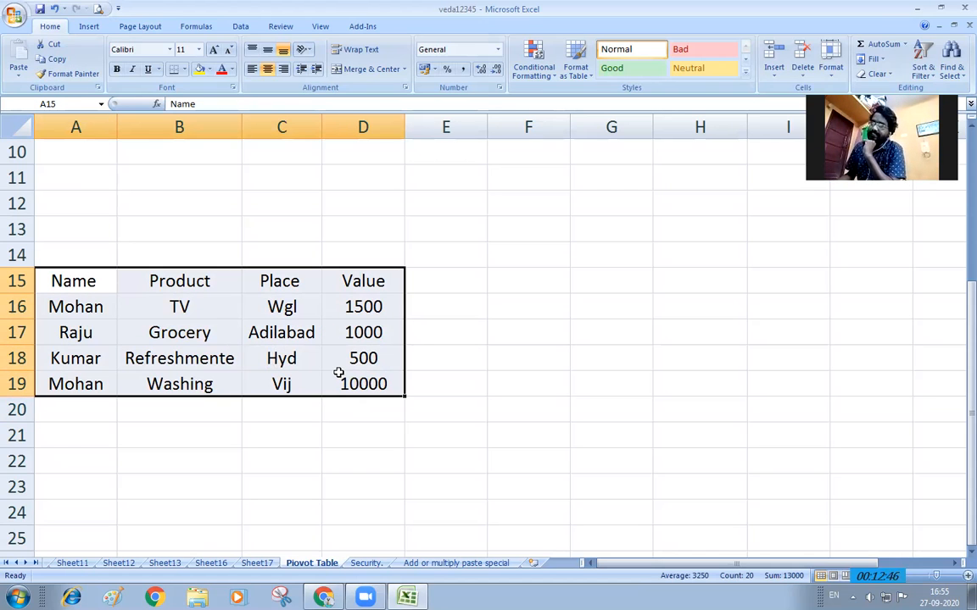
left_click(89, 26)
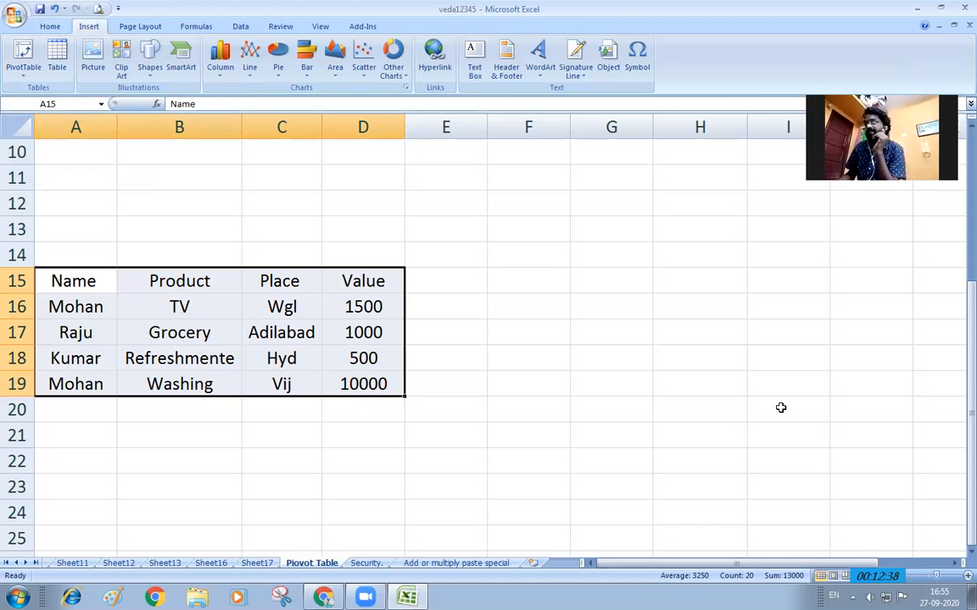
left_click(967, 577)
left_click(966, 576)
left_click(967, 577)
left_click(967, 576)
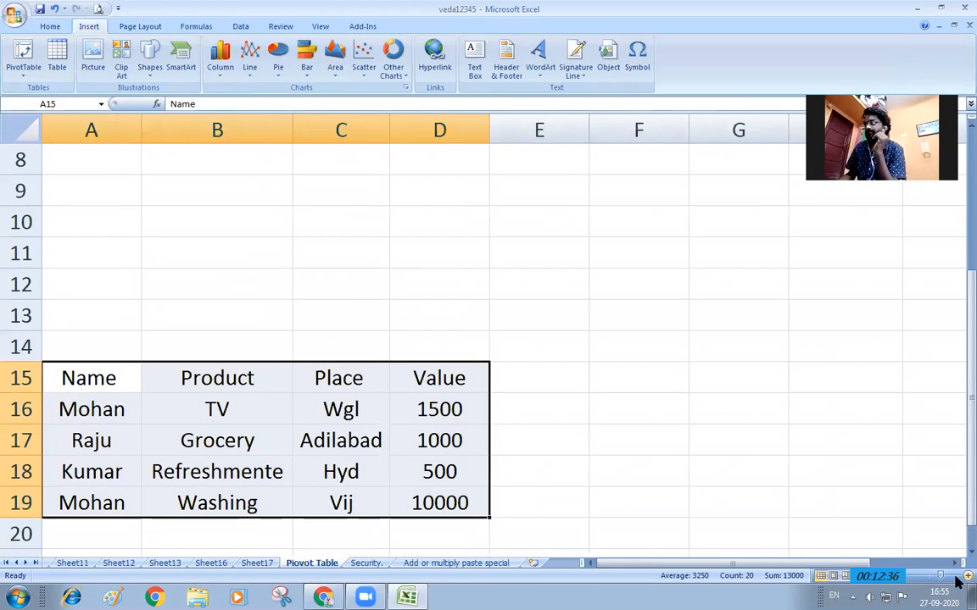
left_click(23, 66)
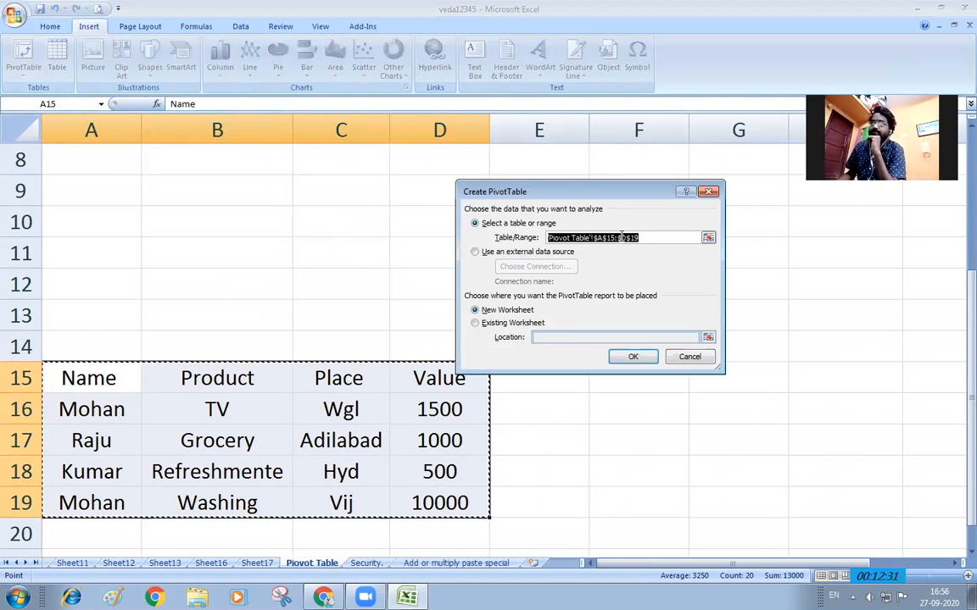
left_click_drag(615, 197, 689, 183)
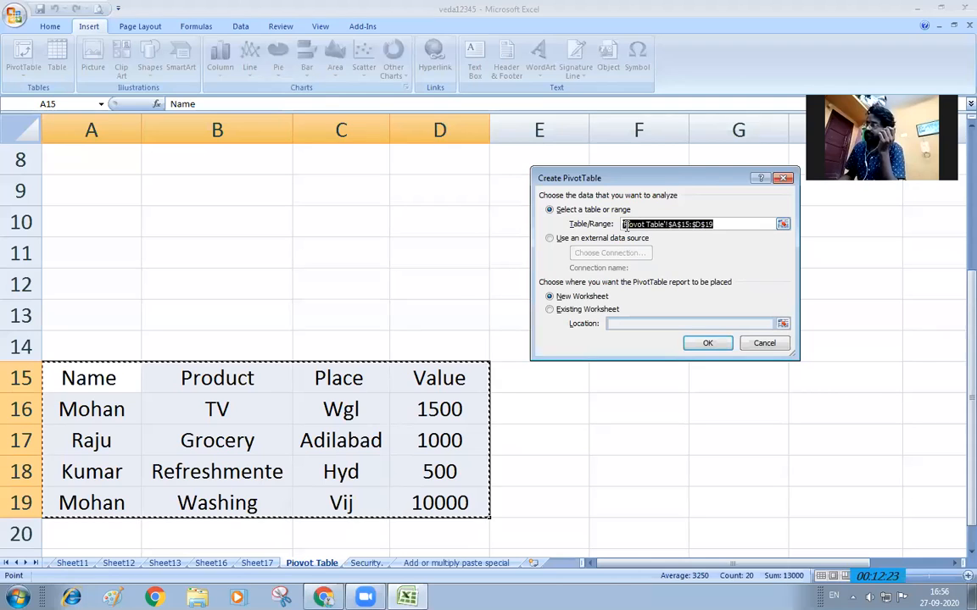
left_click(549, 240)
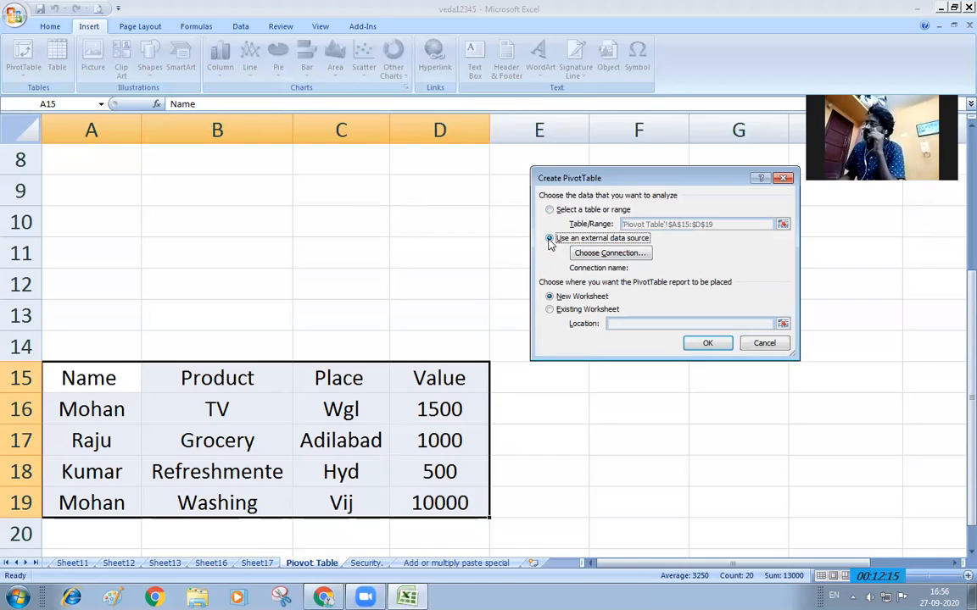
left_click(550, 310)
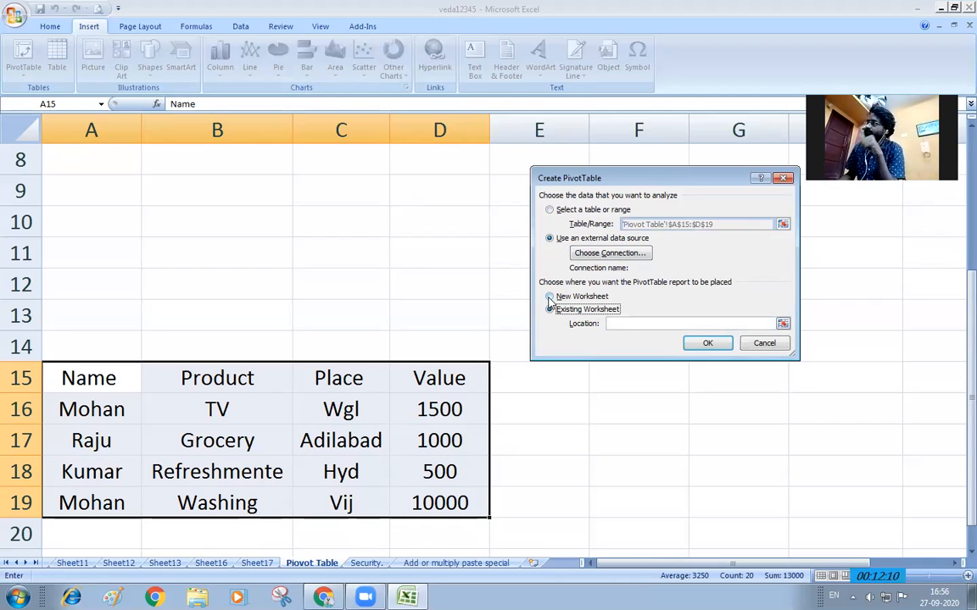
left_click(549, 210)
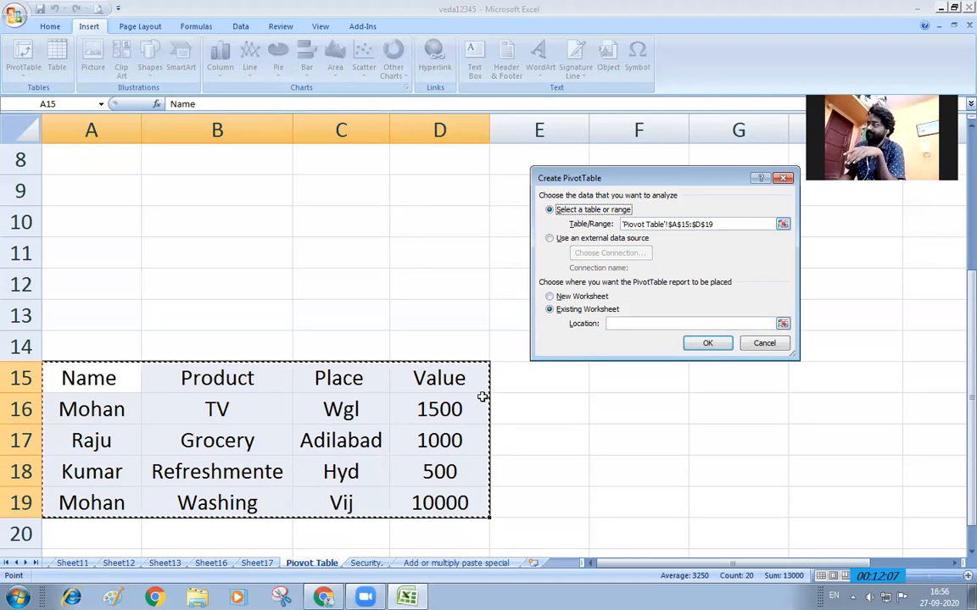
left_click(707, 349)
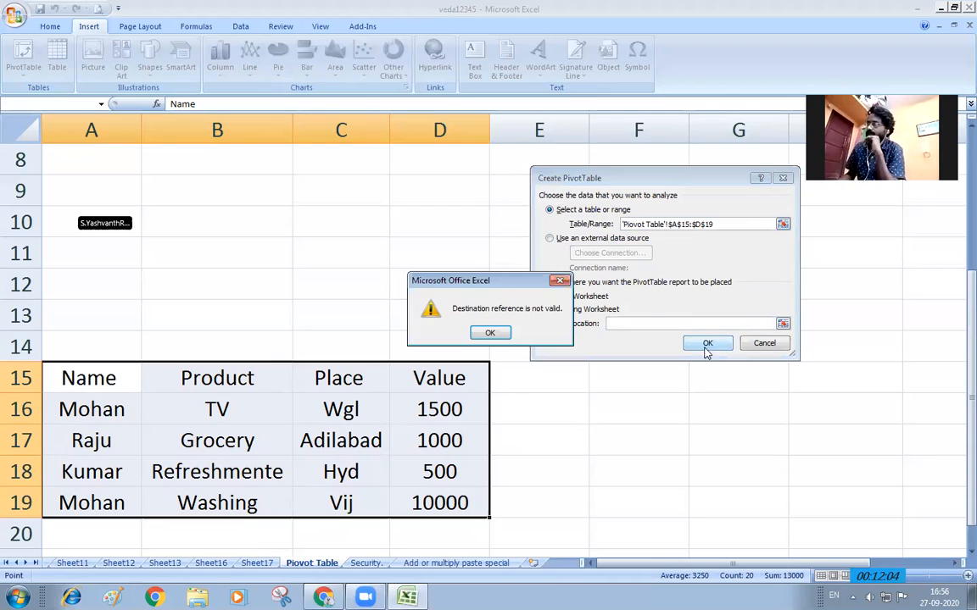
left_click(491, 333)
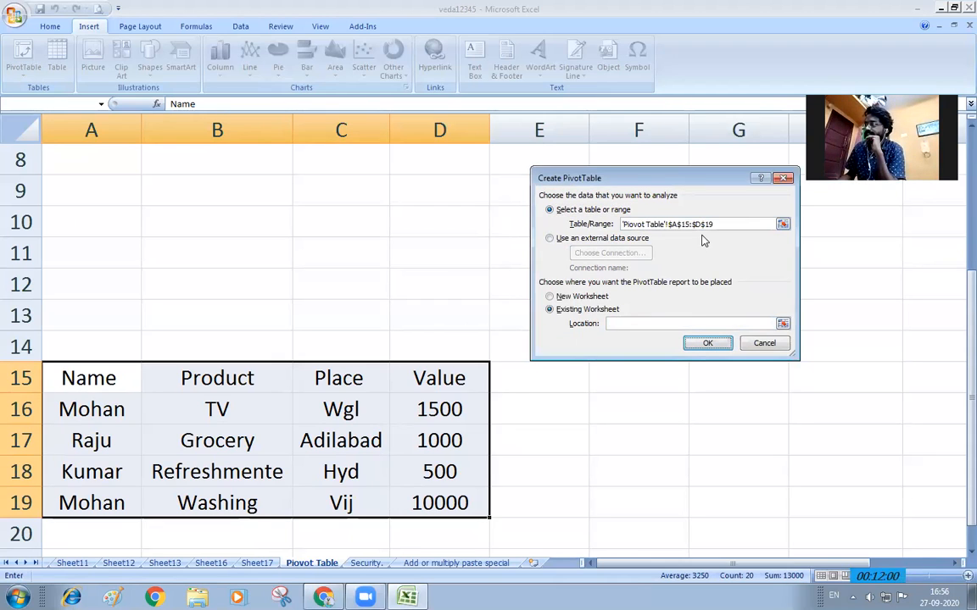
left_click(773, 344)
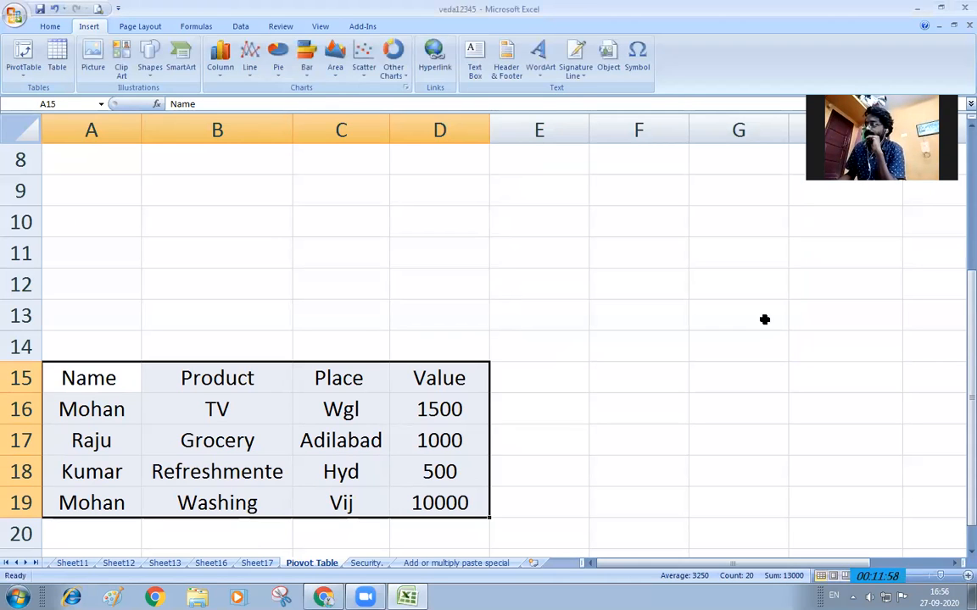
Insert a PivotTable from range A15:D19 on a new worksheet
left_click(24, 61)
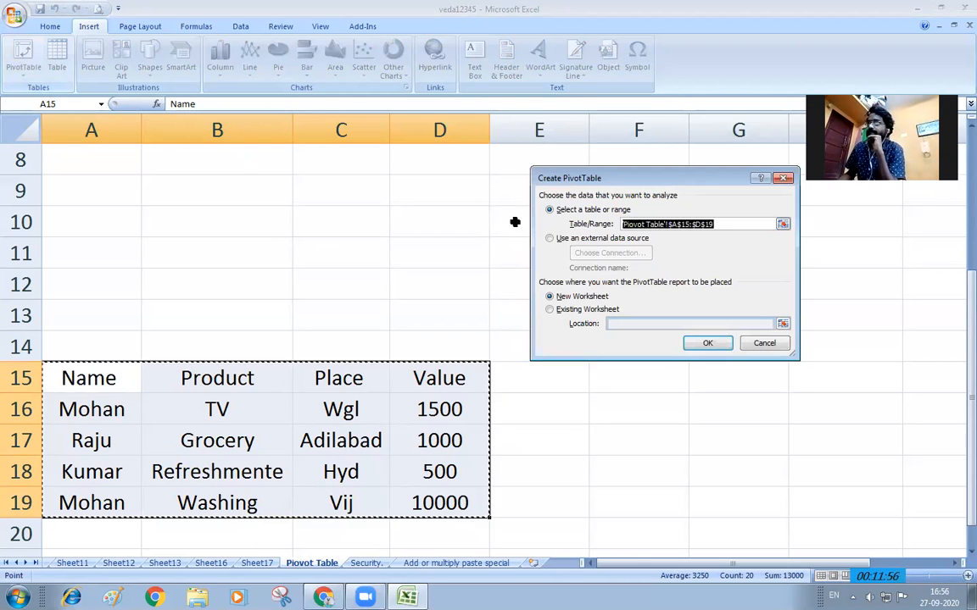
left_click(781, 224)
left_click_drag(123, 378, 428, 500)
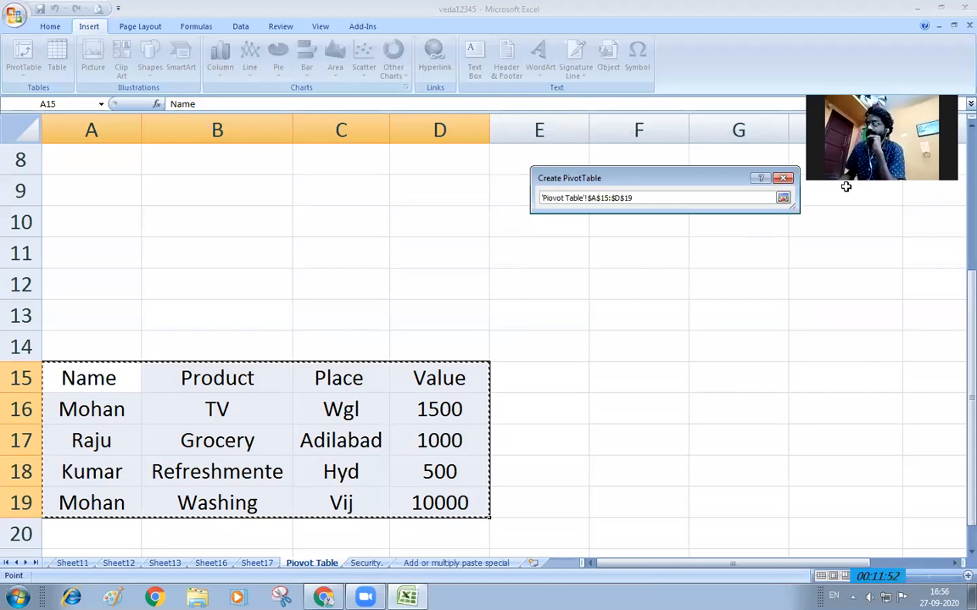
left_click(781, 197)
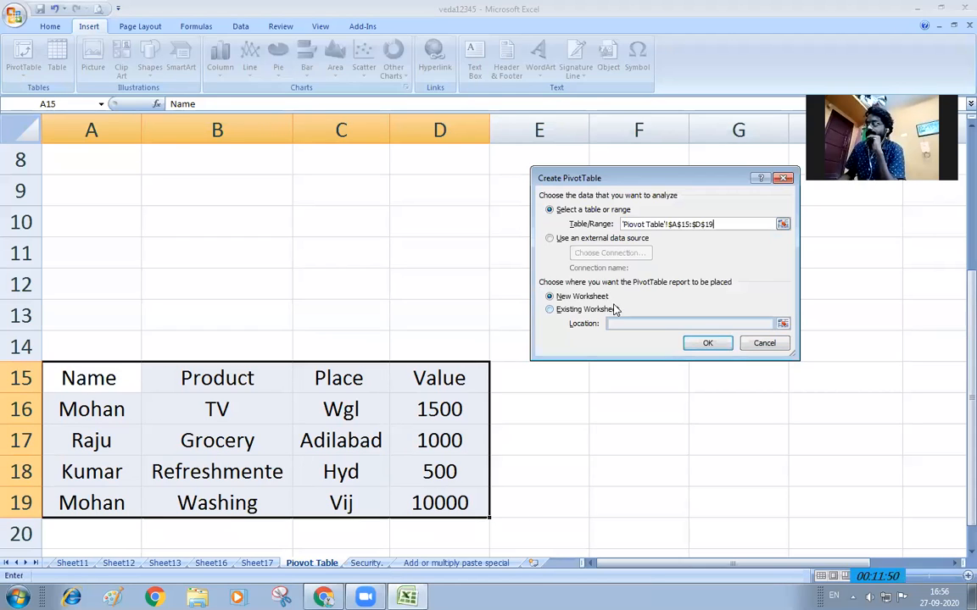
left_click(703, 346)
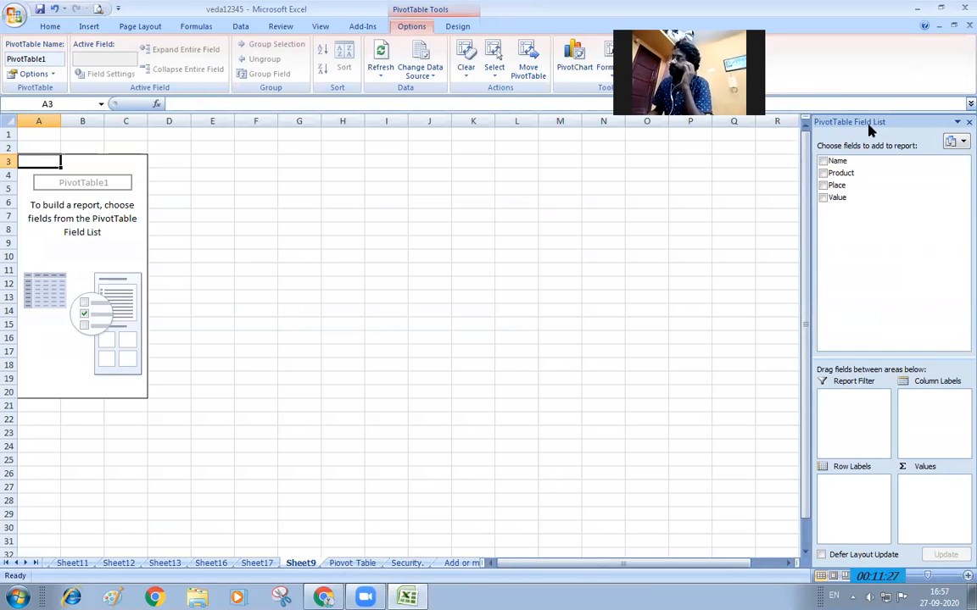
left_click(355, 563)
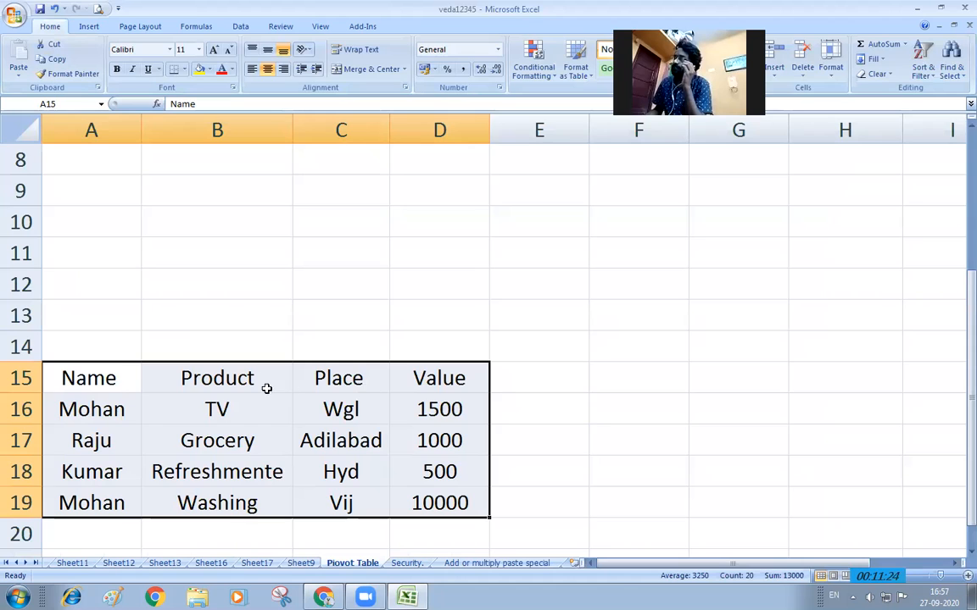
left_click(302, 564)
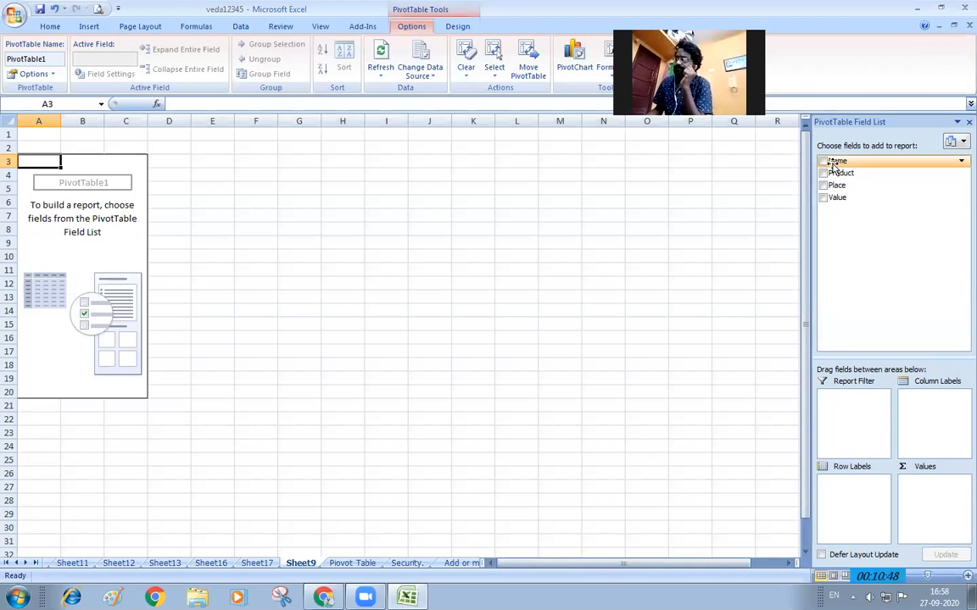
Place Name and Product in Row Labels, Place in Column Labels, and Value in Values
left_click_drag(835, 165, 854, 499)
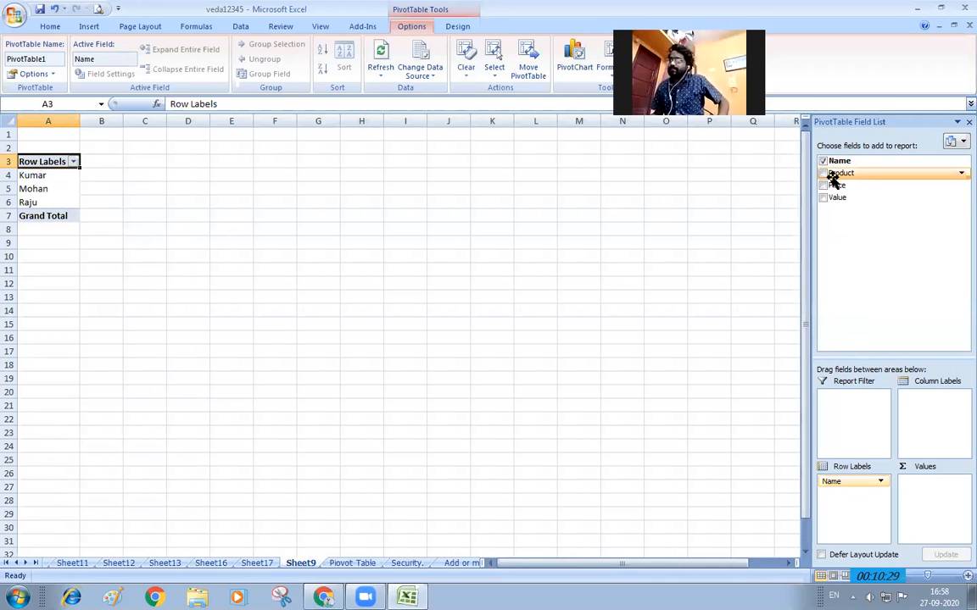
left_click_drag(833, 176, 844, 497)
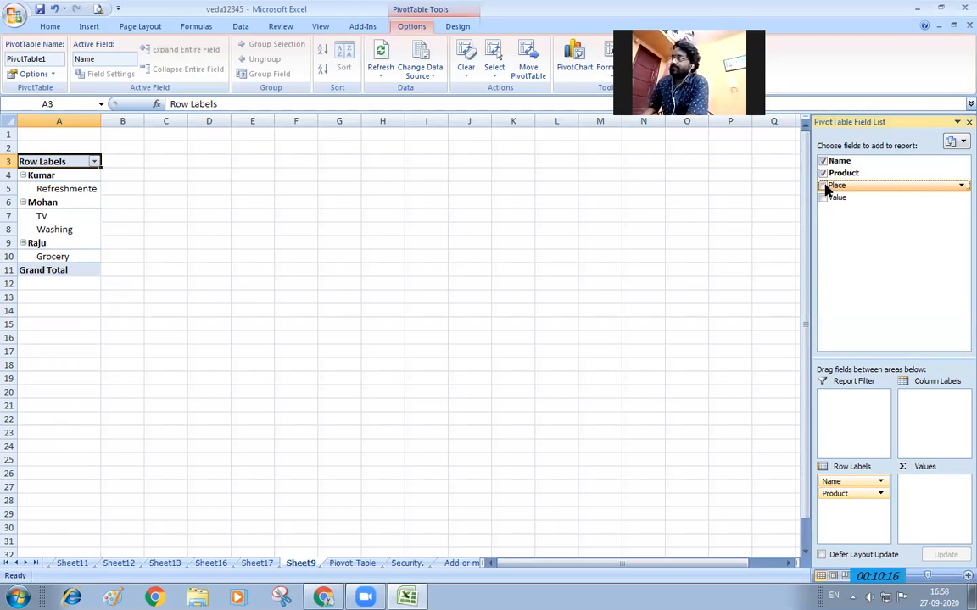
left_click_drag(837, 188, 926, 398)
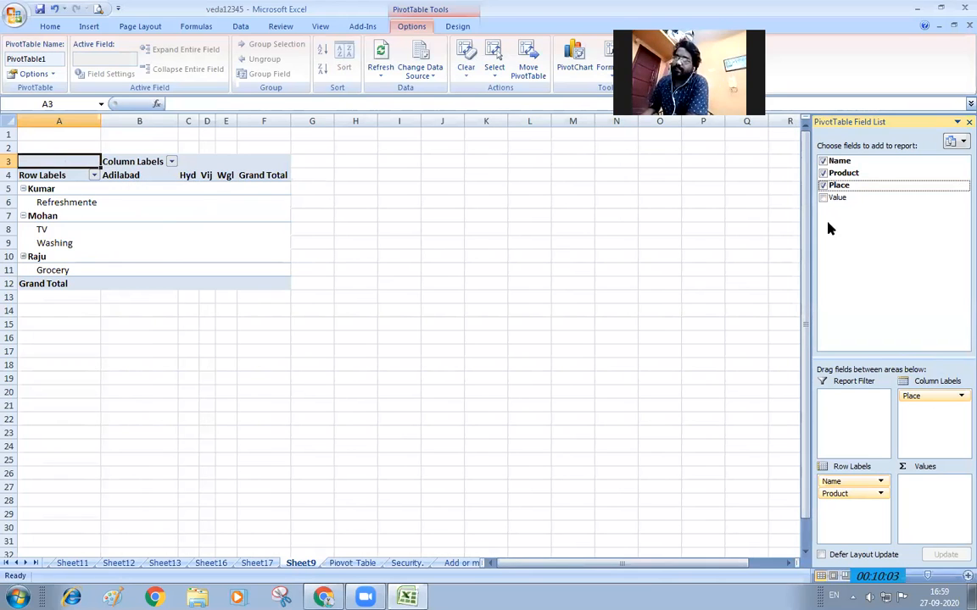
left_click_drag(833, 200, 934, 492)
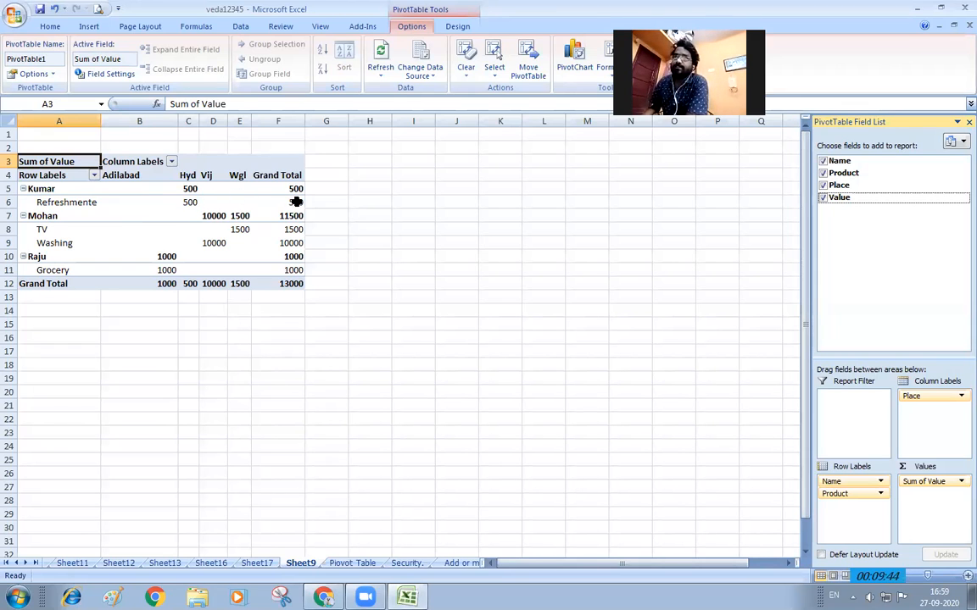
Collapse and re-expand the Kumar, Mohan and Raju groups, then return to the Piovot Table sheet
mouse_move(296, 201)
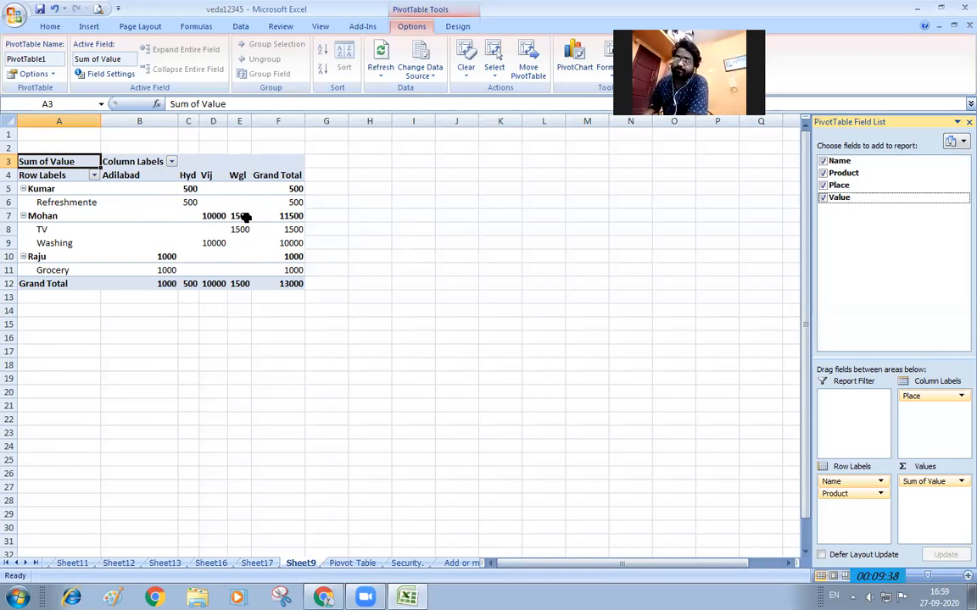
mouse_move(245, 217)
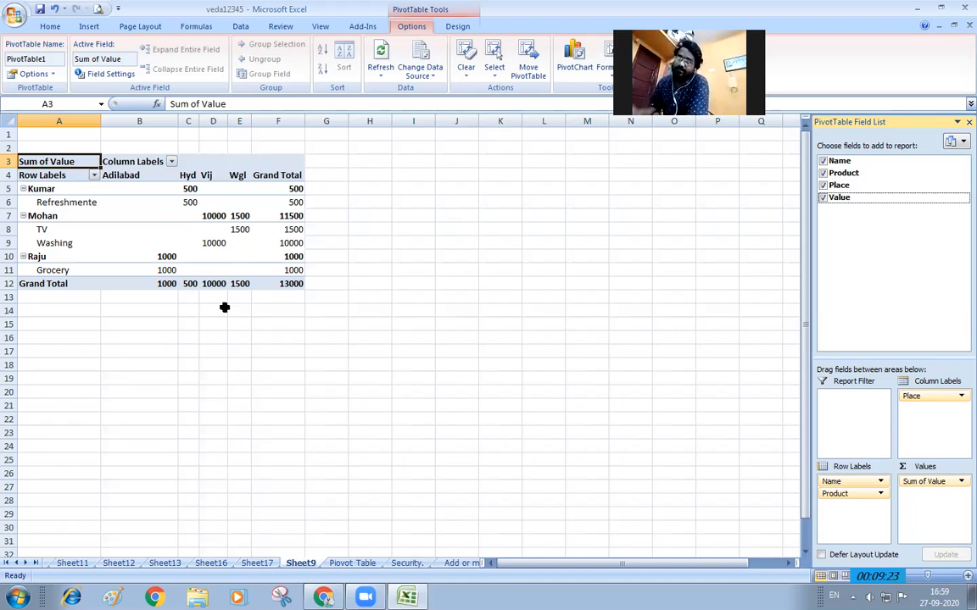
left_click(23, 189)
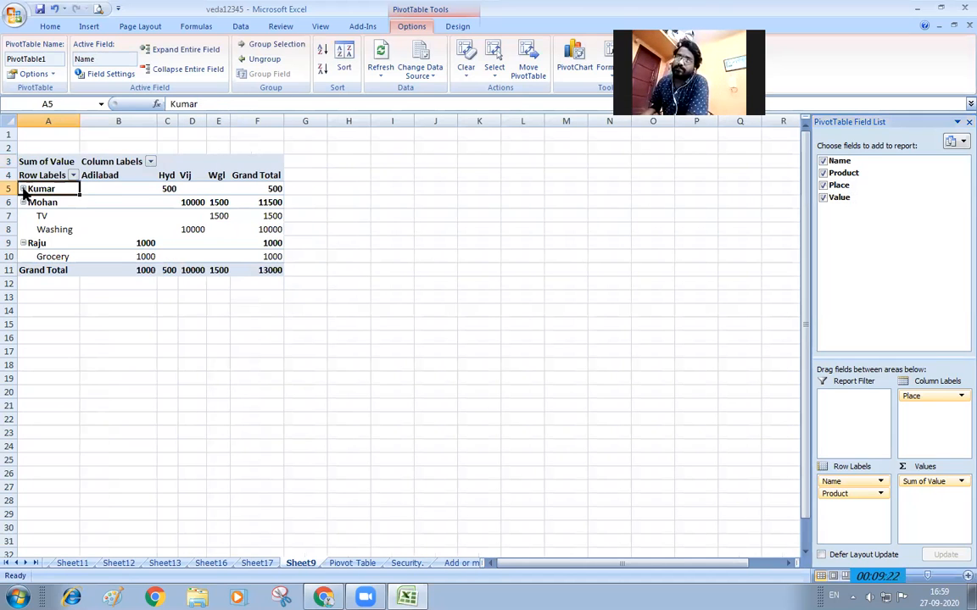
left_click(23, 202)
left_click(23, 215)
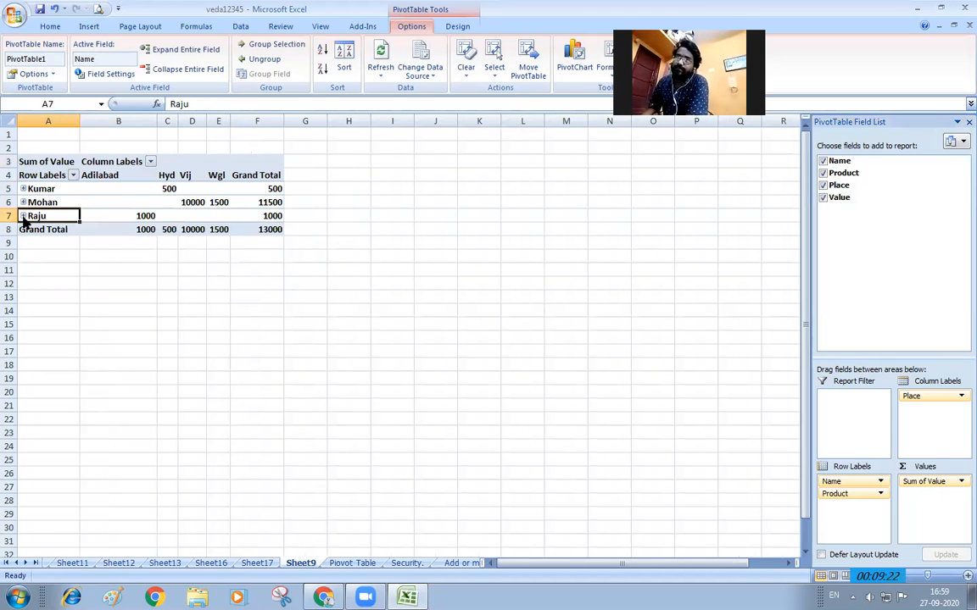
left_click(23, 216)
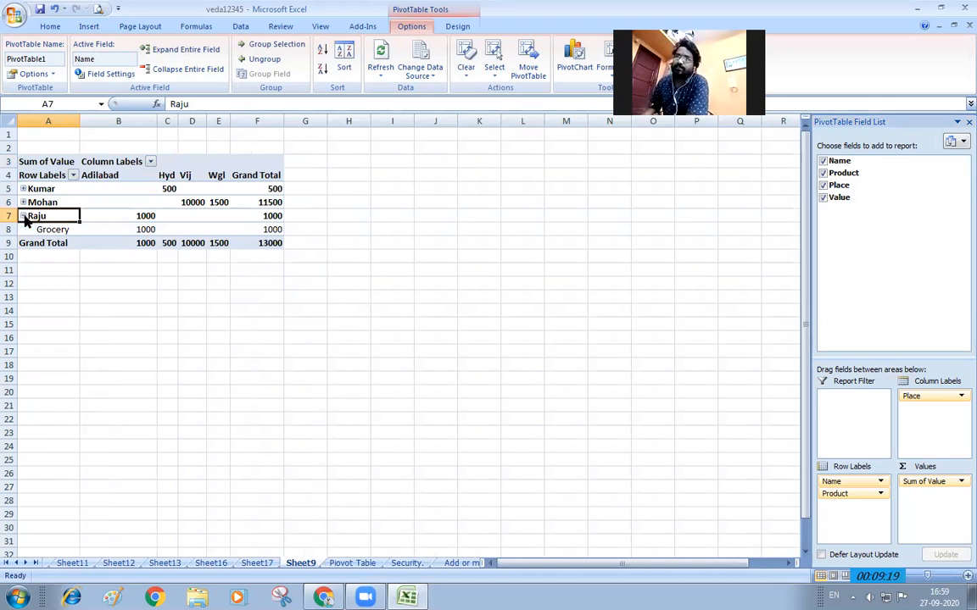
left_click(23, 202)
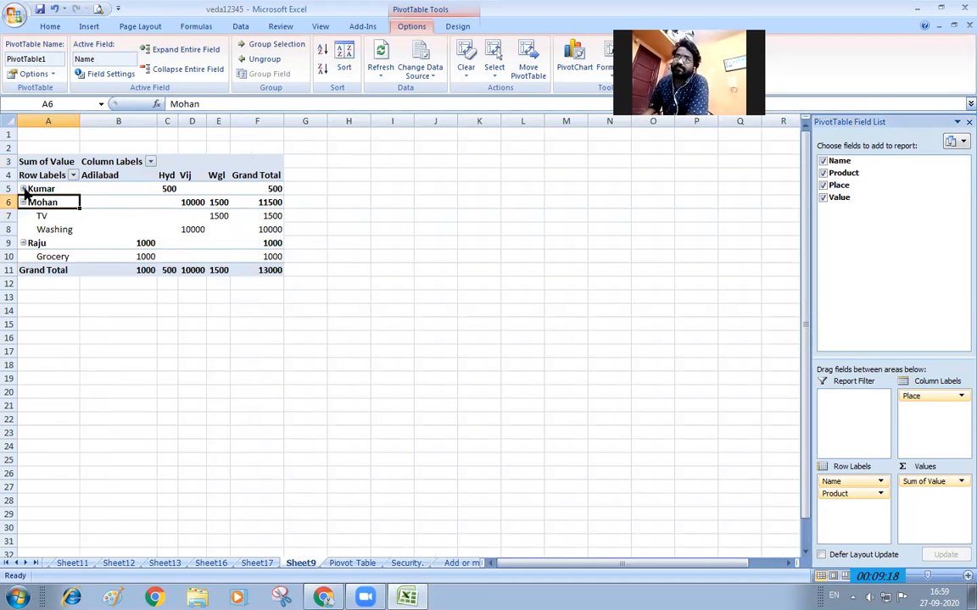
left_click(23, 189)
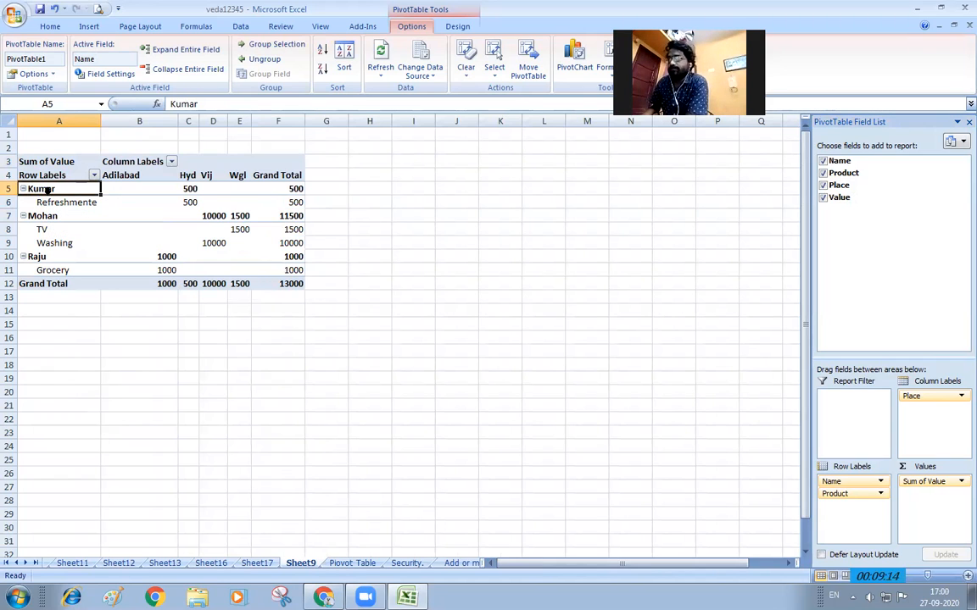
left_click(350, 563)
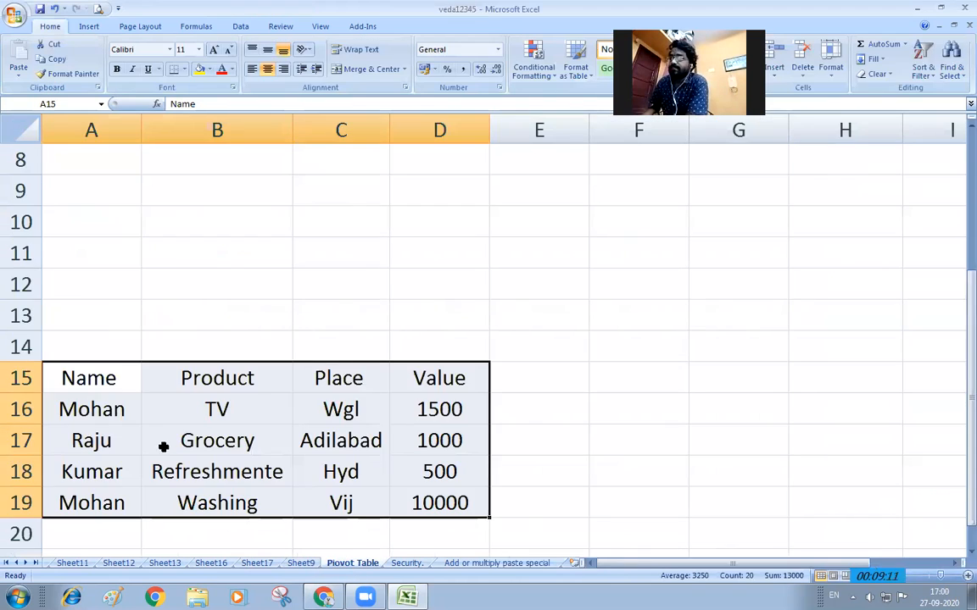
Enter the new names A, B, C, D, E and F down column A from A20
scroll(127, 432, "down", 3)
left_click(129, 255)
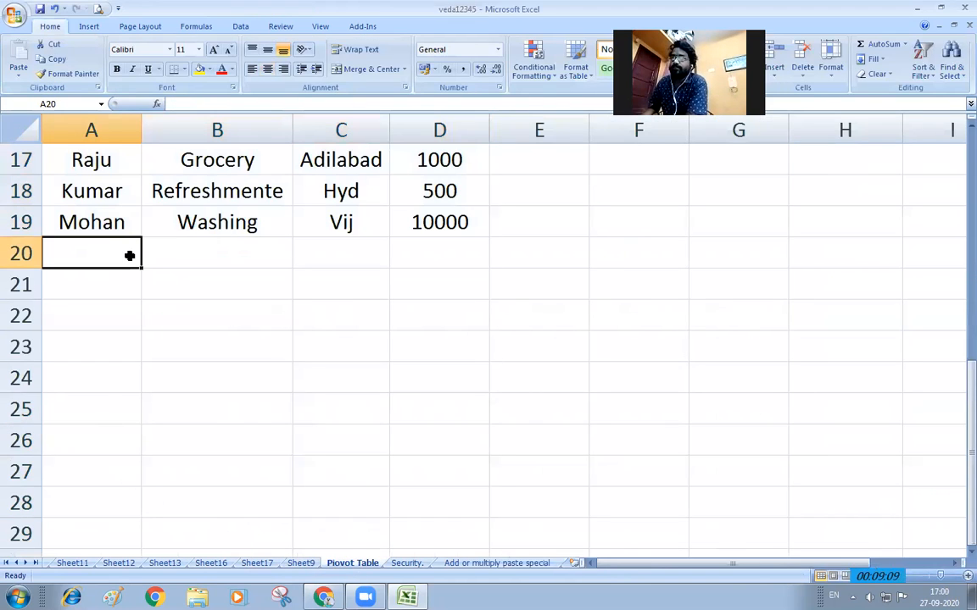
type("A")
key("Return")
type("B")
key("Return")
type("C")
key("Return")
type("D")
key("Return")
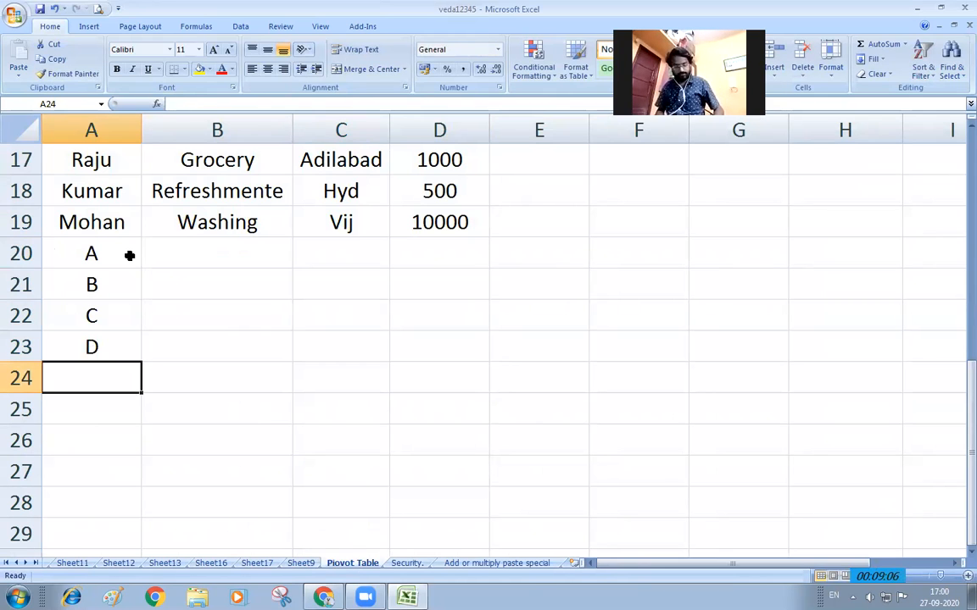
type("E")
key("Return")
type("F")
key("Tab")
Fill the Product cells from B20 with codes ABC, BCD, GHI, DEF, GHJ, GHI and ABC
key("Up")
key("Up")
key("Up")
key("Up")
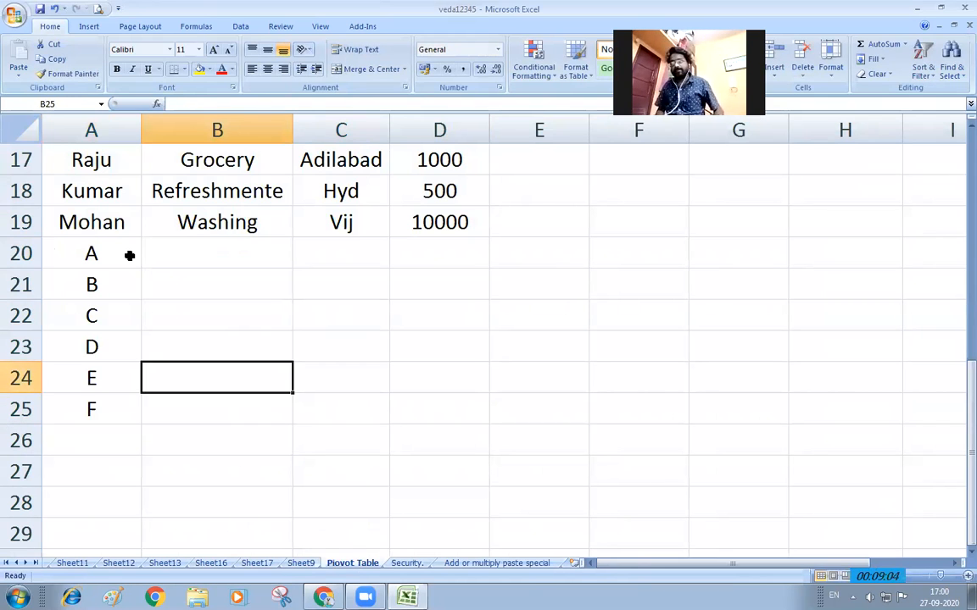
key("Up")
key("Up")
key("Down")
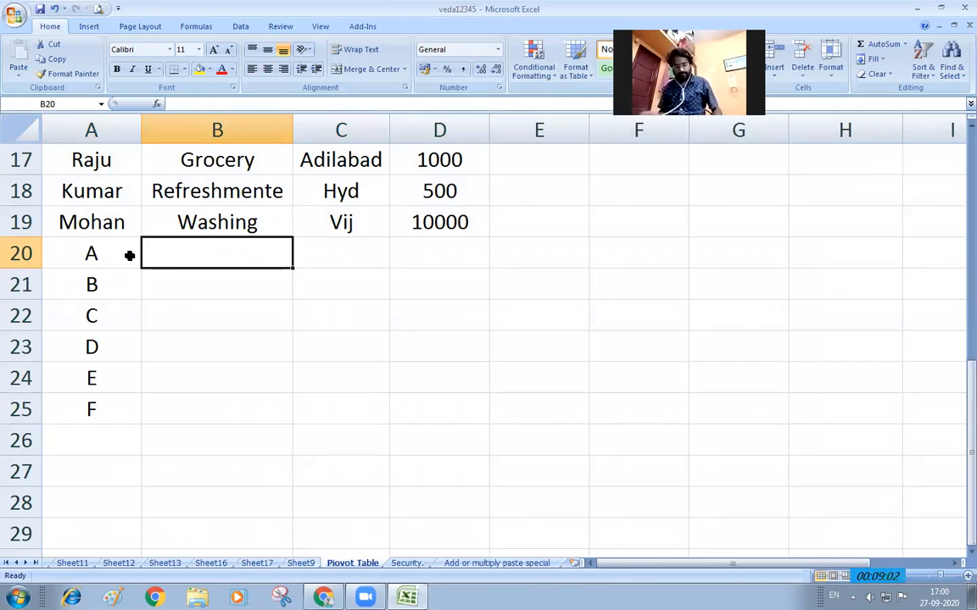
type("ABC")
key("Return")
type("BCD")
key("Return")
type("DEF")
key("Up")
type("GHI")
key("Return")
key("Return")
type("GHJ")
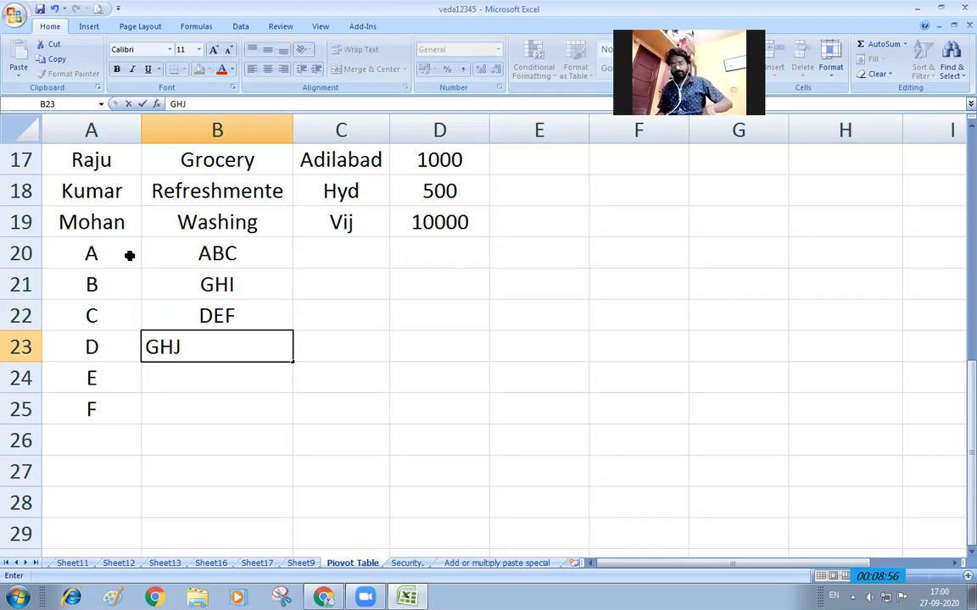
key("Return")
type("GHI")
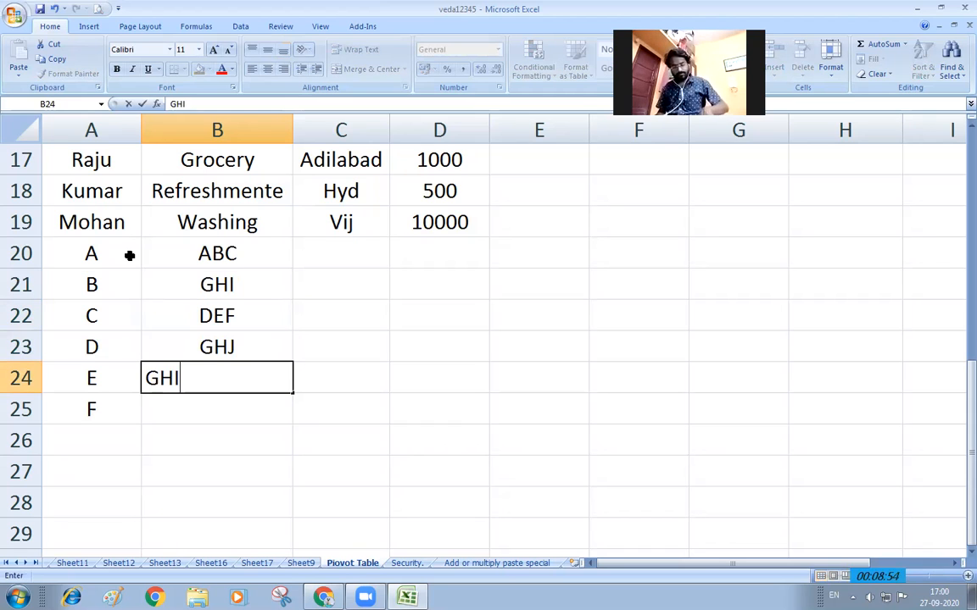
key("Return")
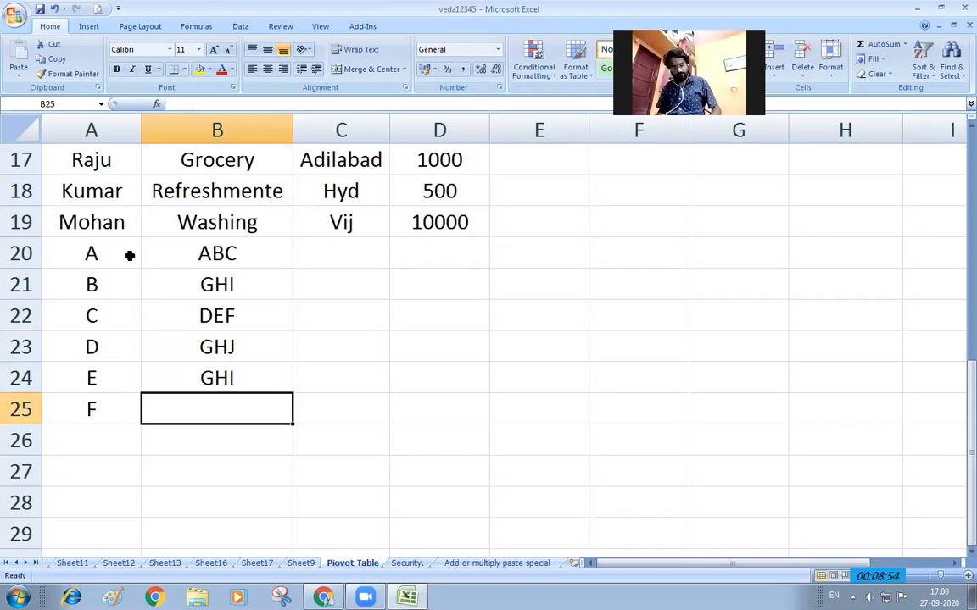
type("ABV")
key("BackSpace")
type("C")
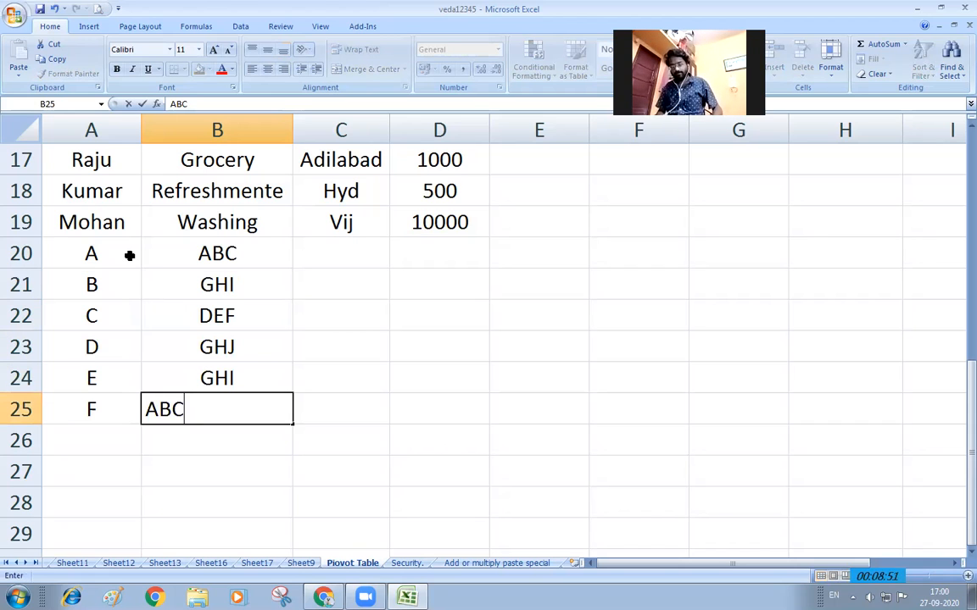
key("Tab")
Complete row 26 with name A and product ABCD
key("Up")
key("Up")
key("Up")
key("Down")
key("Down")
key("Down")
key("Down")
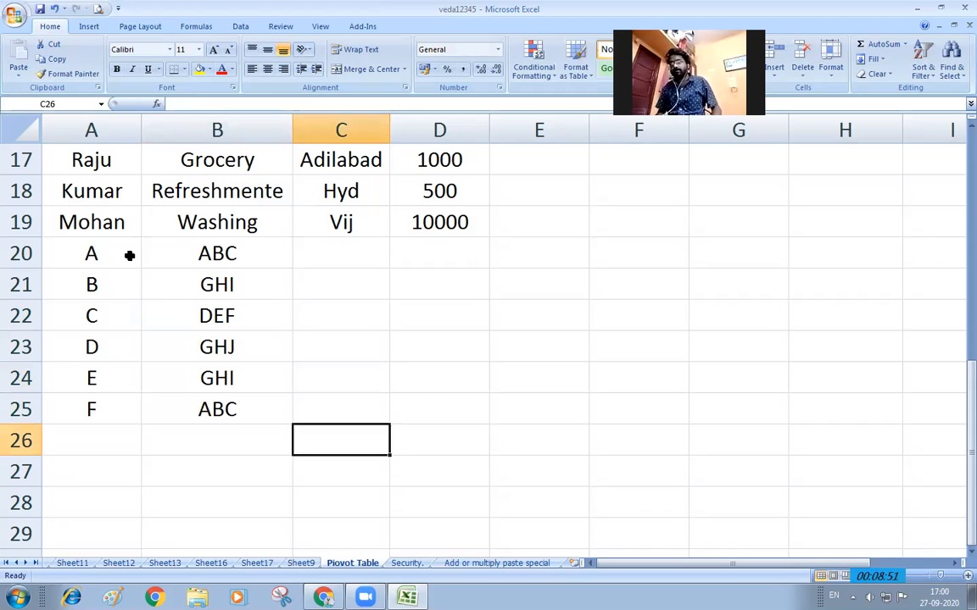
key("Left")
key("Left")
type("G")
key("Tab")
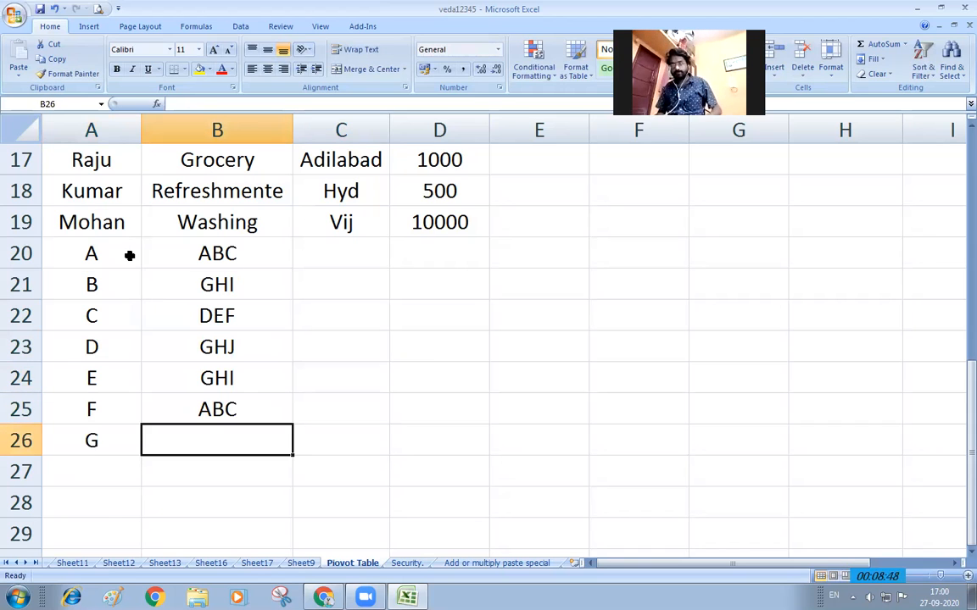
type("AB")
key("Tab")
key("Left")
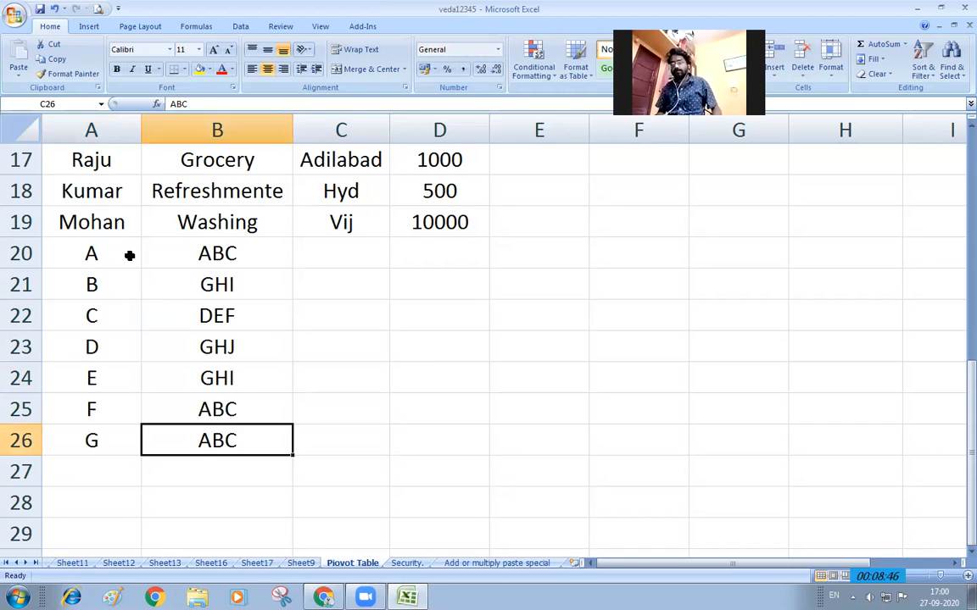
key("Left")
type("A")
key("Tab")
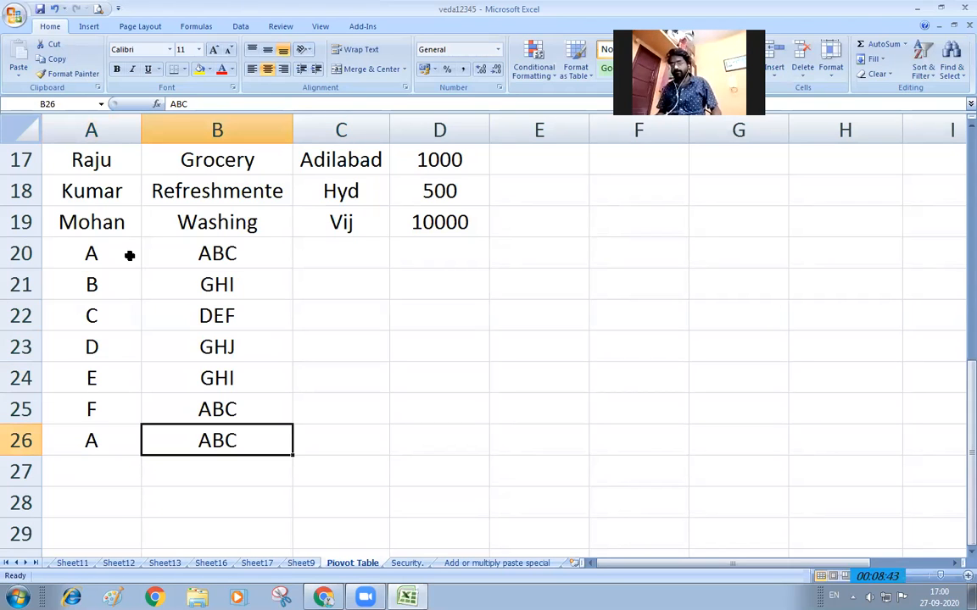
key("F2")
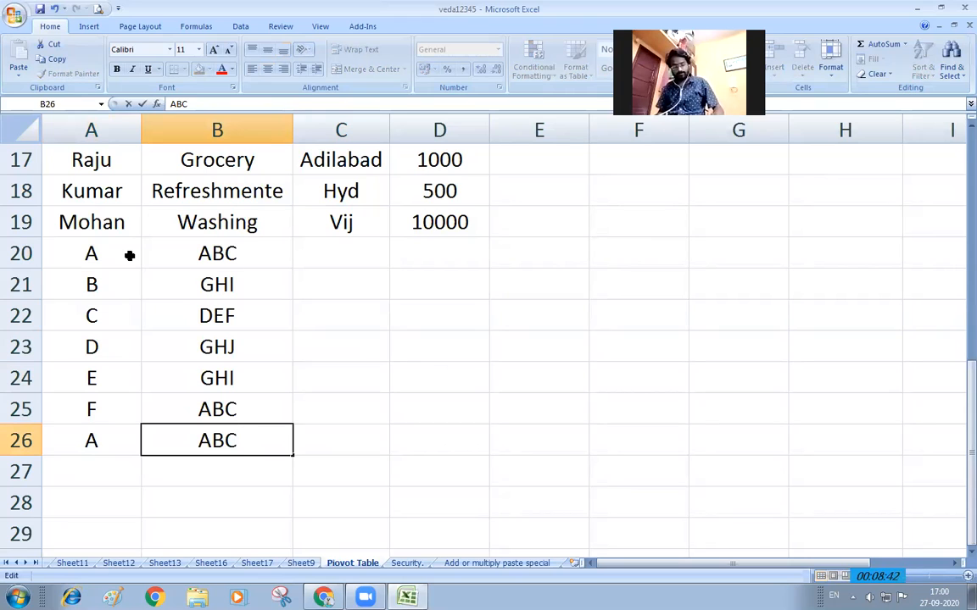
type("D")
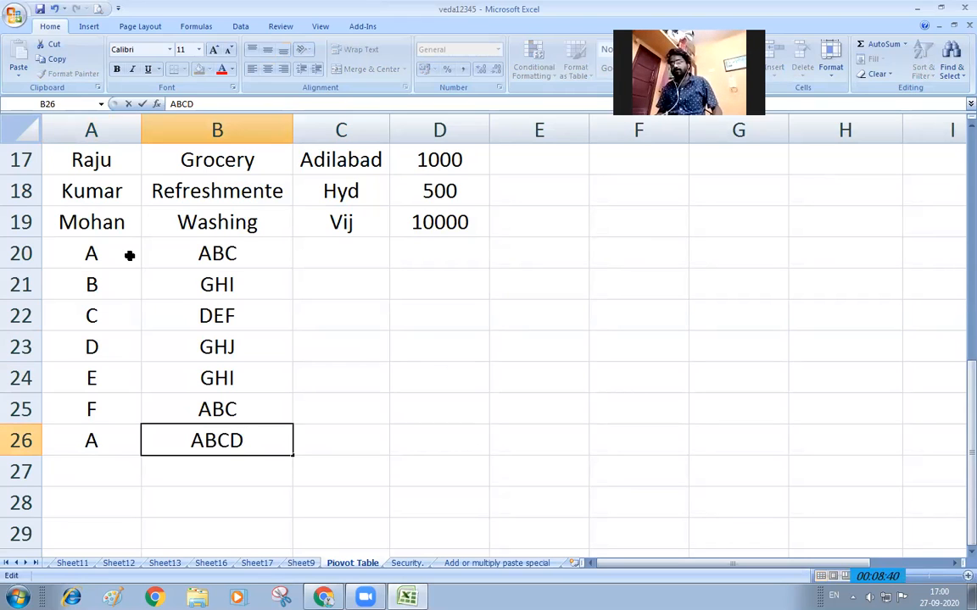
Copy the new products B20:B26 into the Place column starting at C20
mouse_move(259, 412)
left_mouse_down()
mouse_move(264, 434)
mouse_move(259, 424)
left_mouse_up()
key("ctrl+c")
left_click(351, 255)
key("ctrl+v")
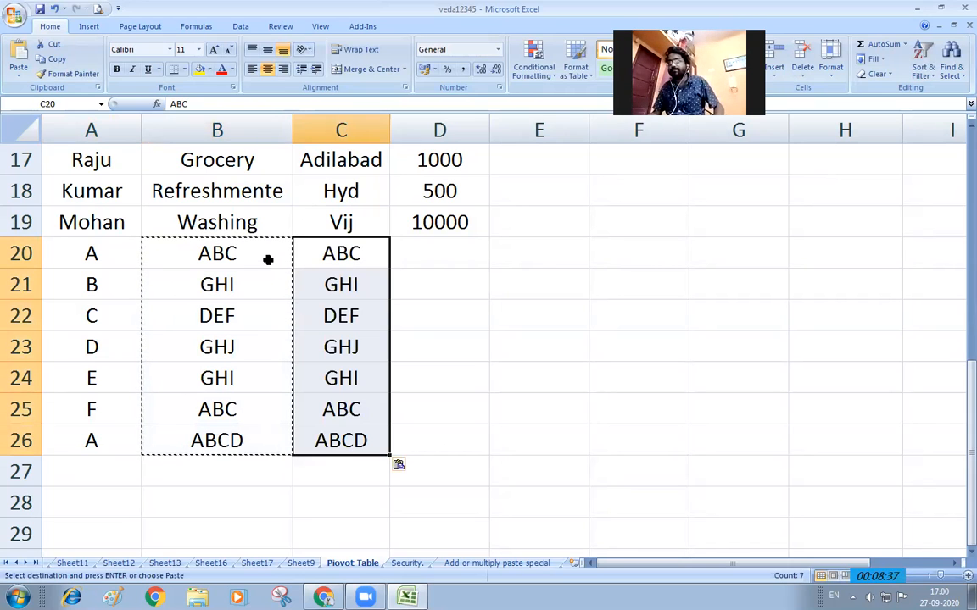
key("Escape")
Enter values 100, 100, 1500, 150, 120, 152 and 125 in D20:D26
left_click(429, 249)
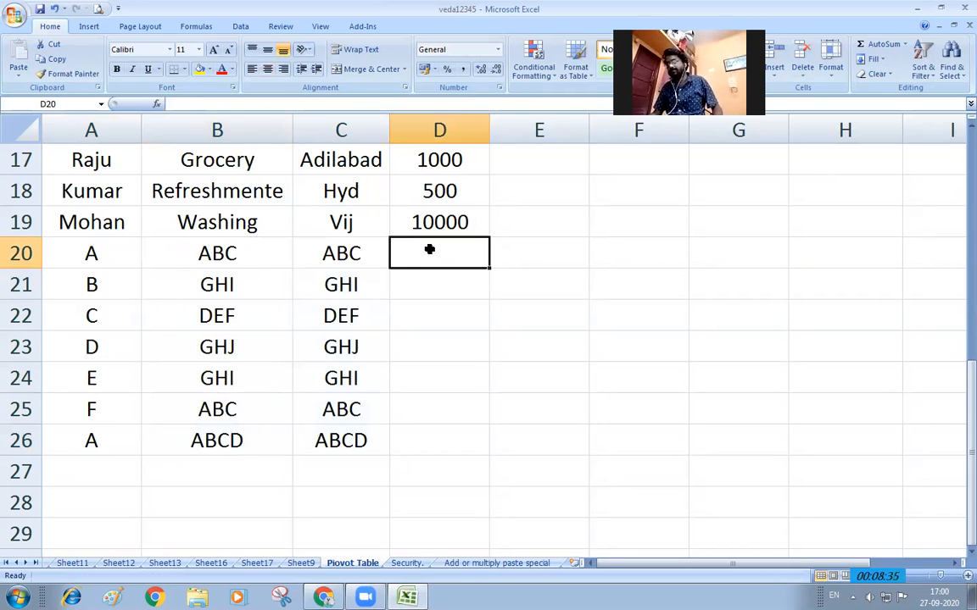
type("100")
key("Return")
type("100")
key("Return")
type("1500")
key("Return")
type("150")
key("Return")
type("120")
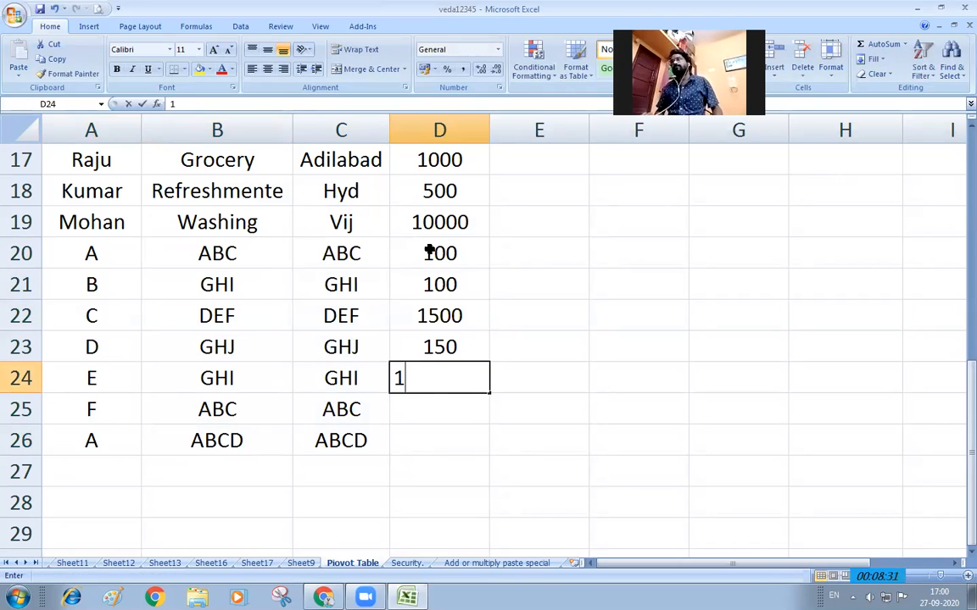
key("Return")
type("152")
key("Return")
type("1251")
key("BackSpace")
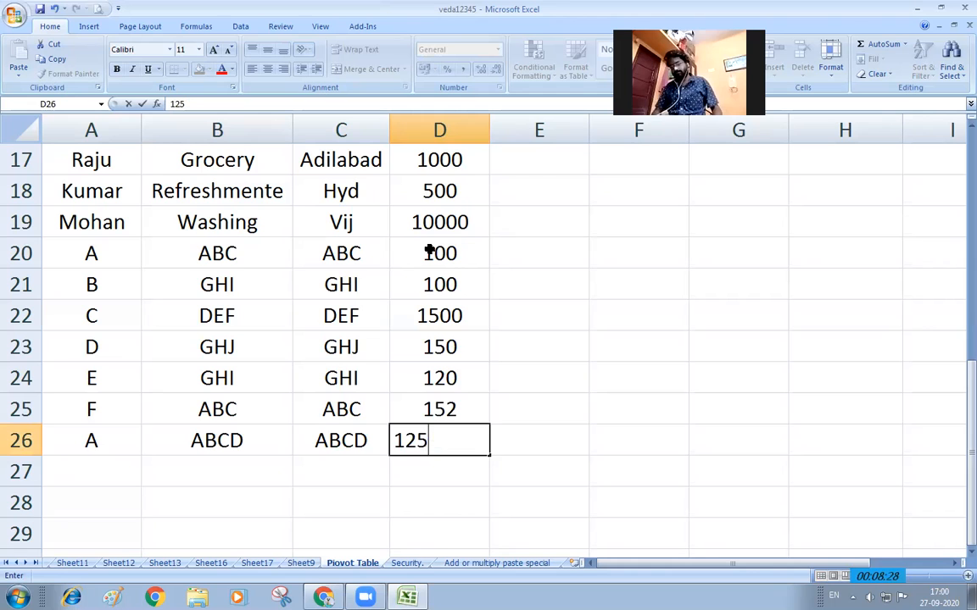
key("Return")
scroll(430, 249, "up", 3)
scroll(405, 205, "down", 3)
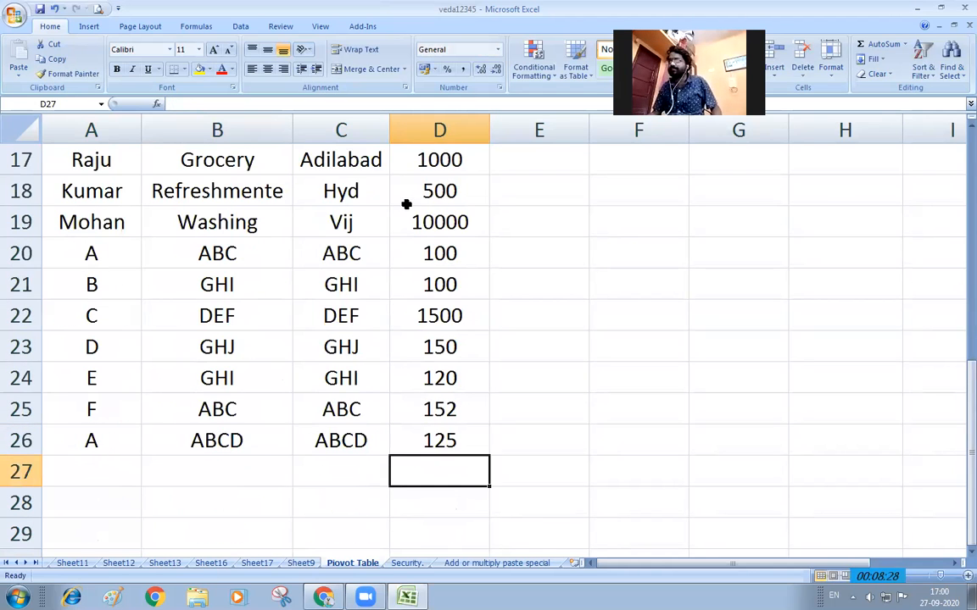
scroll(405, 218, "down", 1, "ctrl")
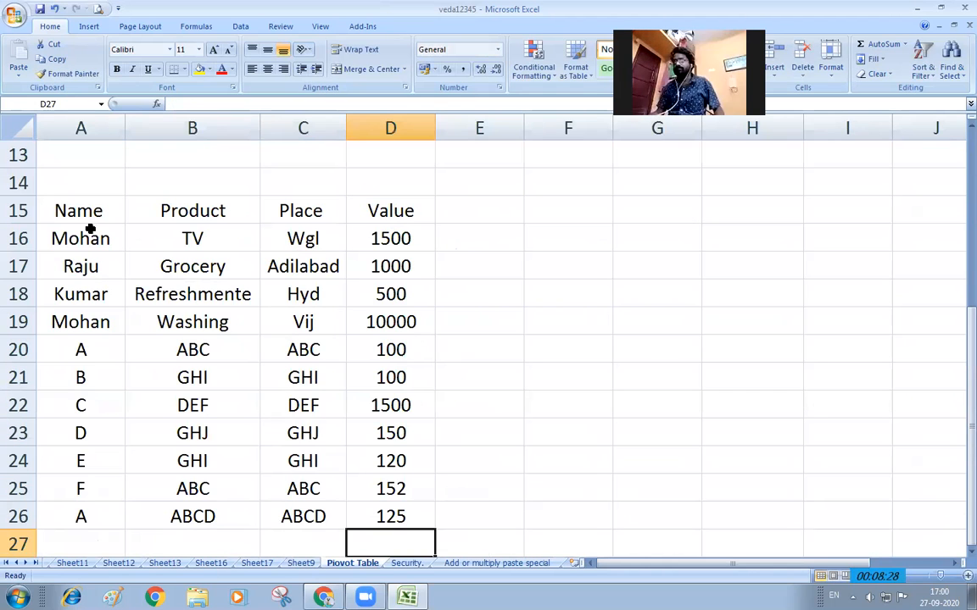
Insert a PivotTable on a new worksheet from the selected range A15:D26
left_click_drag(98, 211, 383, 507)
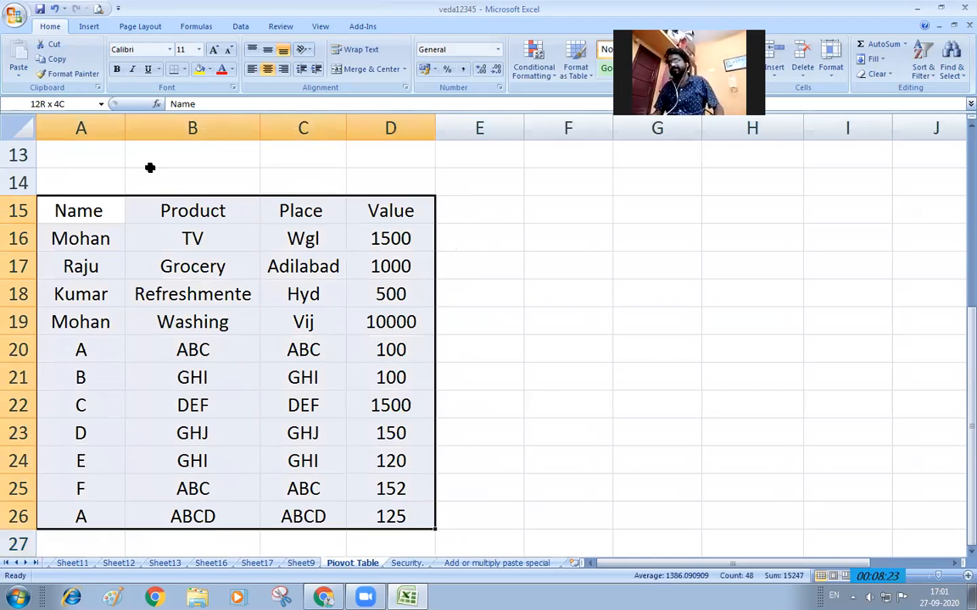
left_click(88, 27)
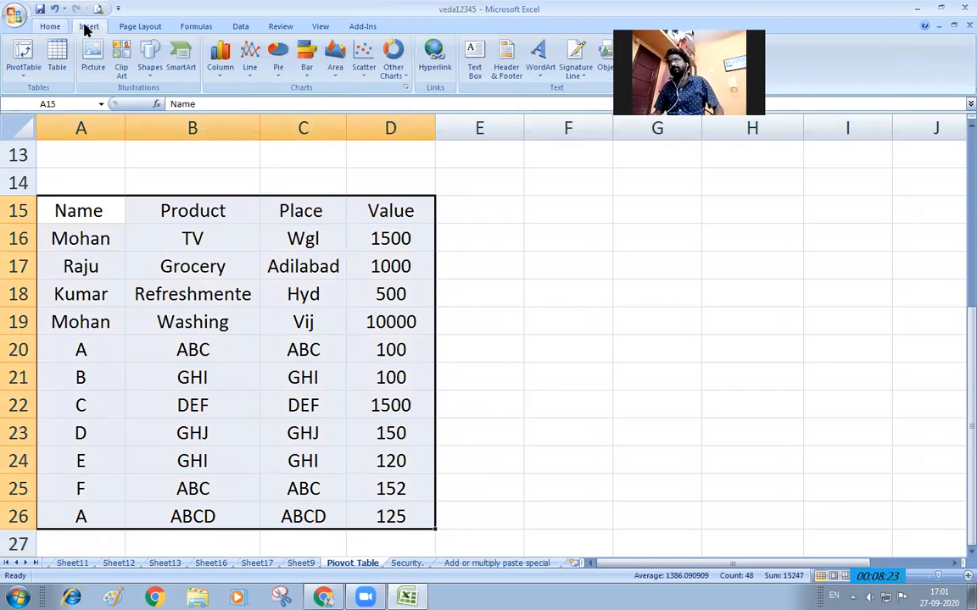
left_click(20, 54)
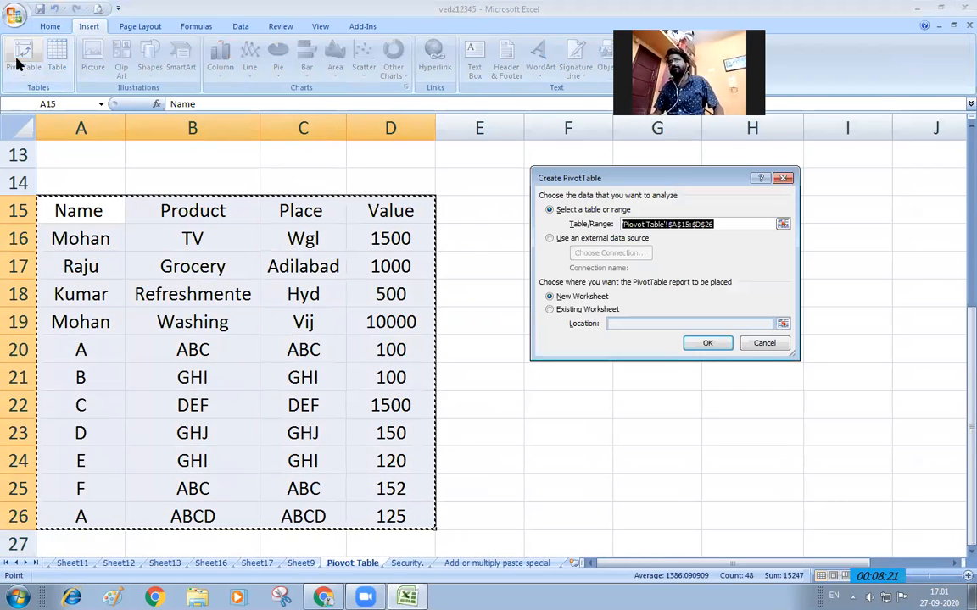
left_click(710, 344)
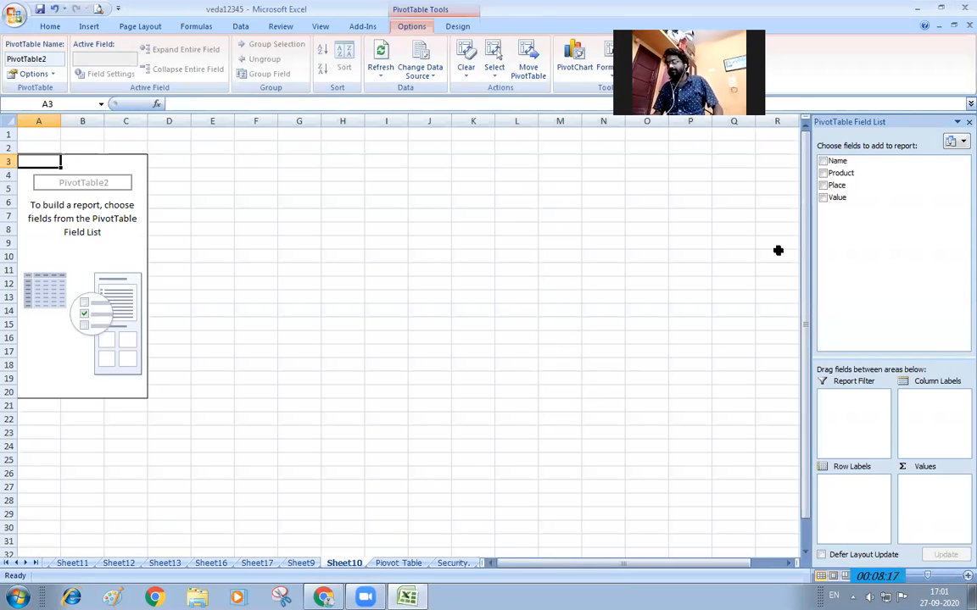
Add Name to Row Labels, Place to Column Labels and Value as Sum of Value
left_click_drag(836, 161, 854, 493)
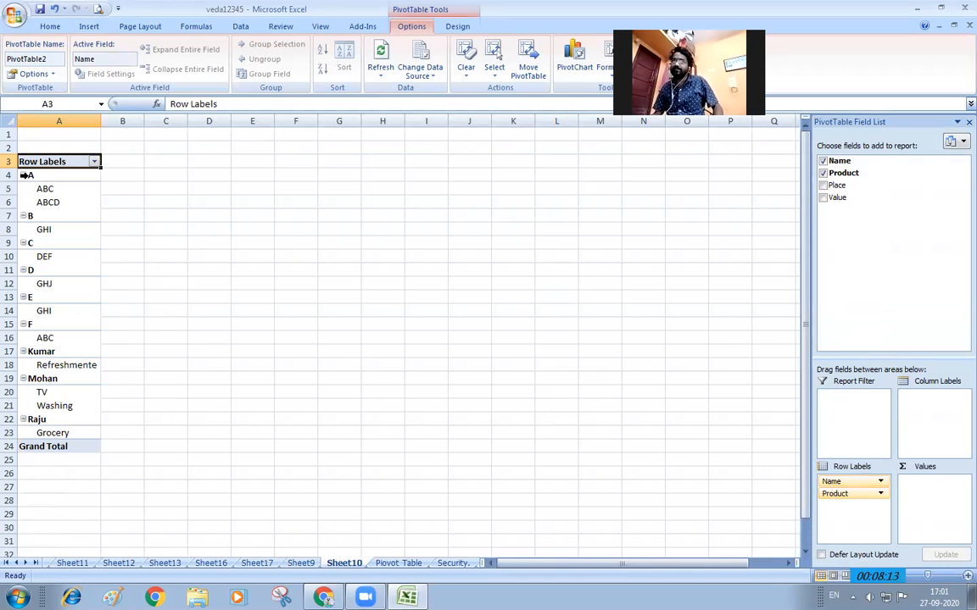
left_click_drag(852, 191, 932, 399)
left_click_drag(837, 198, 930, 496)
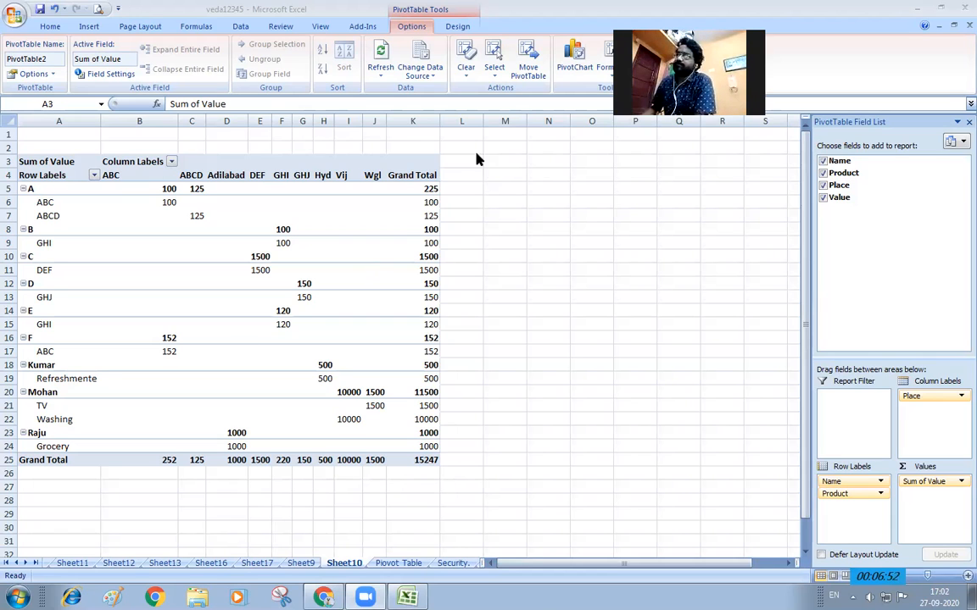
Insert a Clustered Column PivotChart, place it right of the pivot table, close the filter pane
left_click(573, 68)
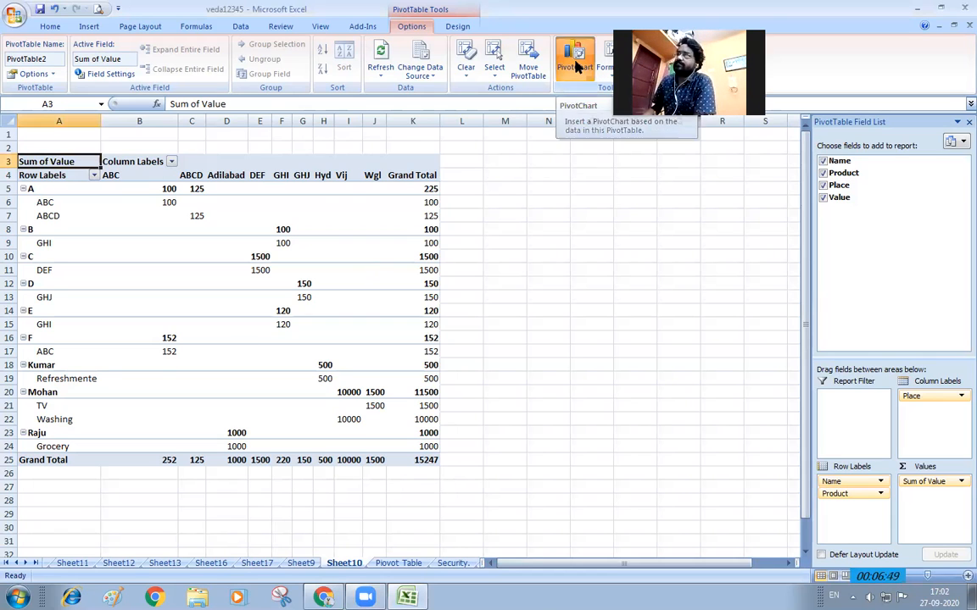
left_click(575, 67)
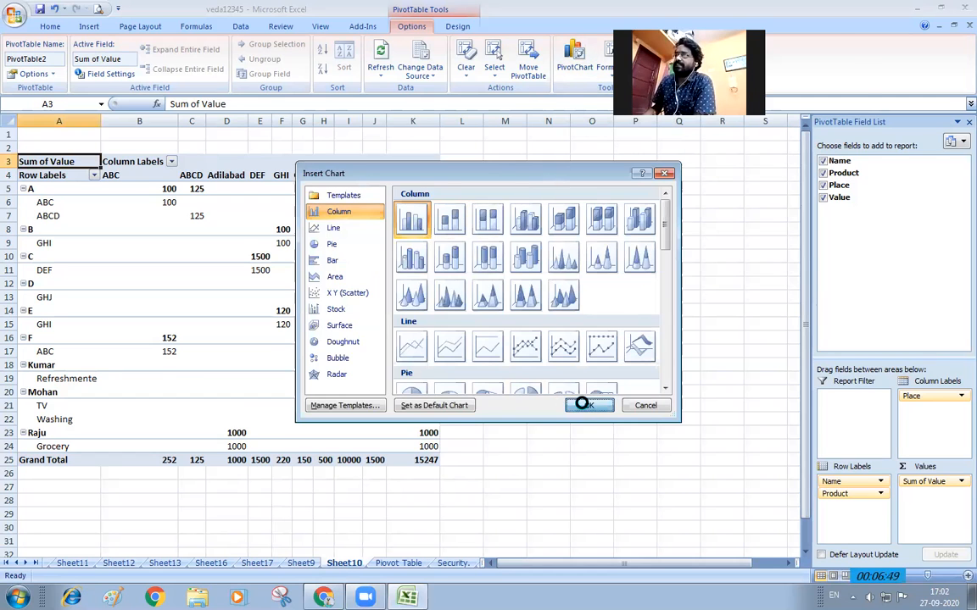
left_click(583, 405)
left_click_drag(442, 273, 244, 450)
left_click_drag(446, 254, 643, 201)
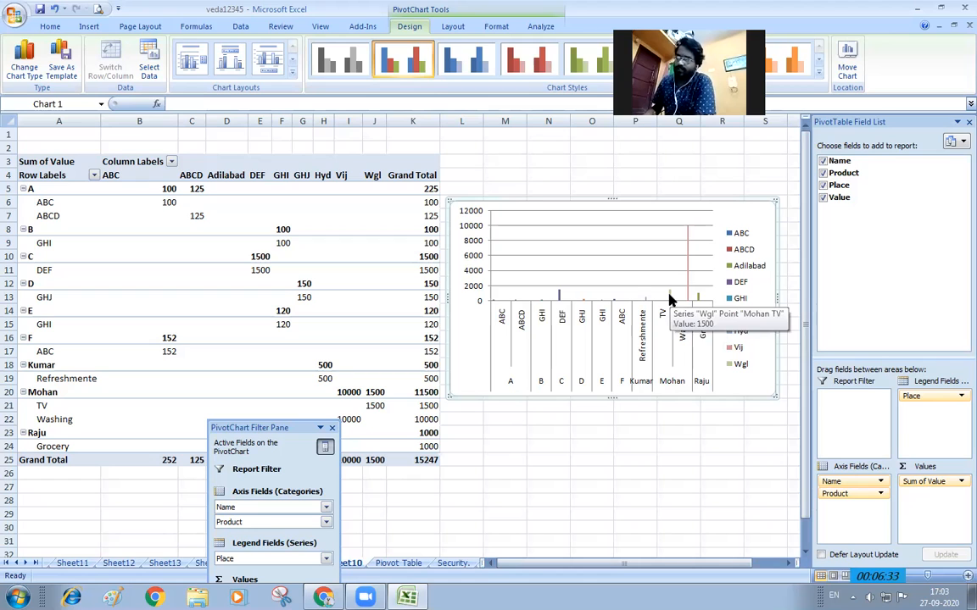
left_click(332, 428)
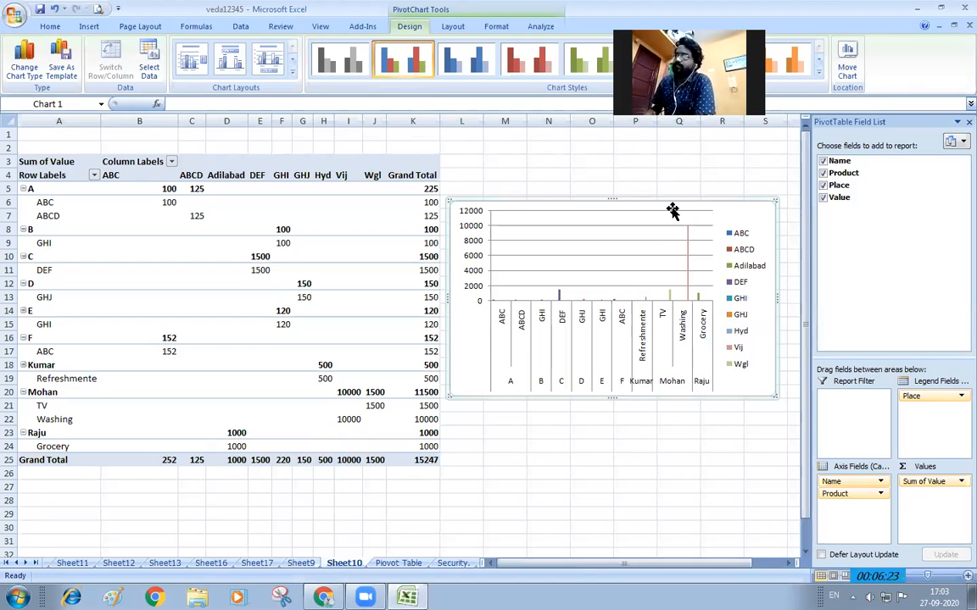